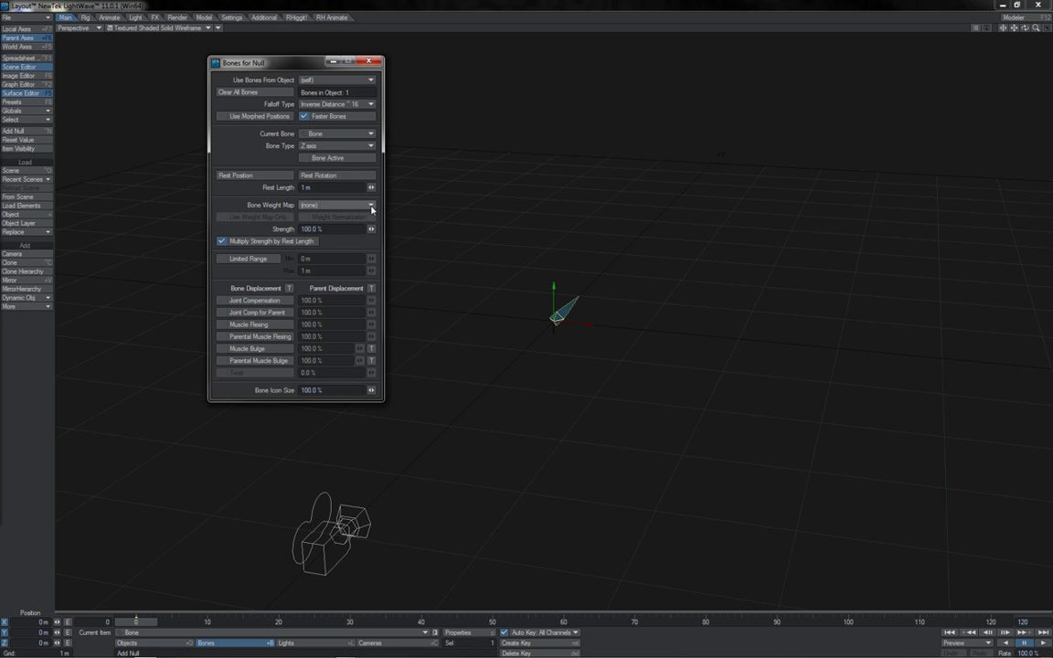
Check which weight maps can be assigned to the bone.
click(322, 207)
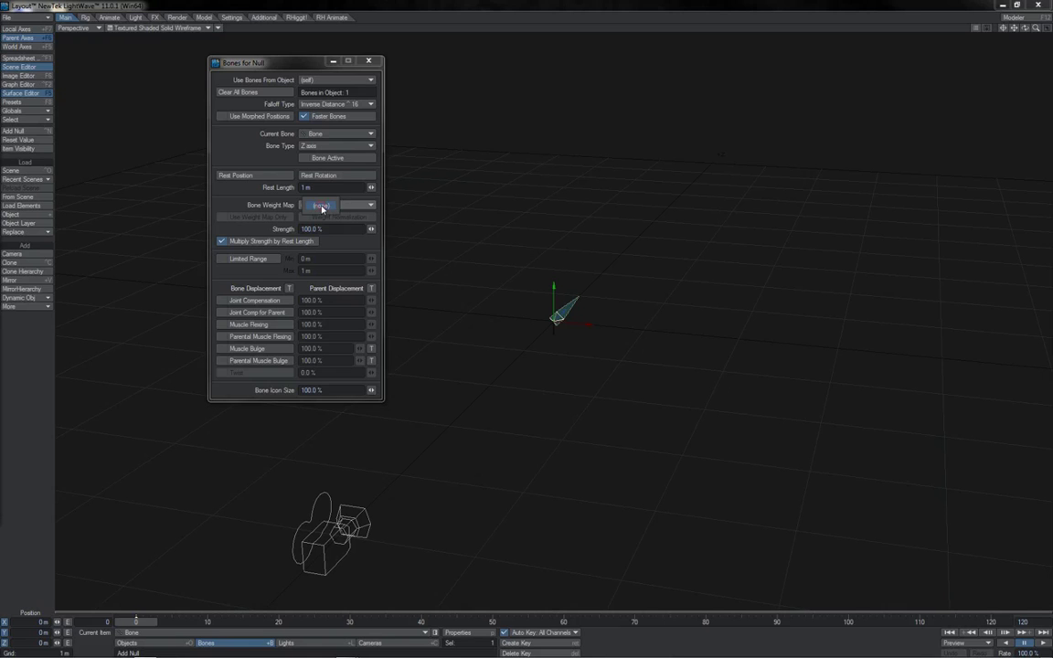
click(321, 207)
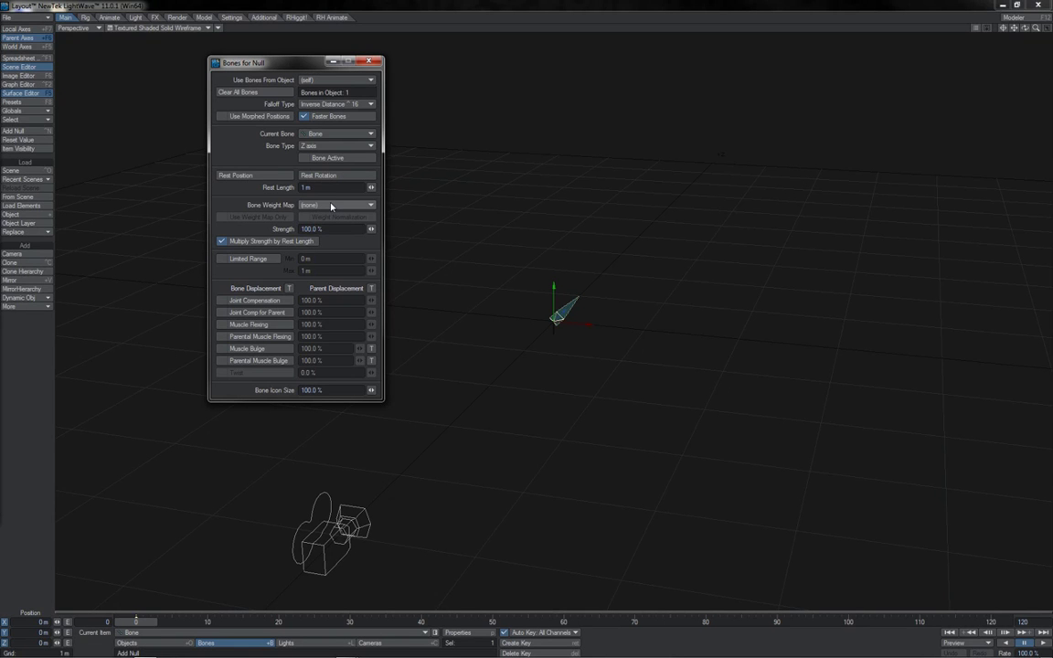
click(331, 207)
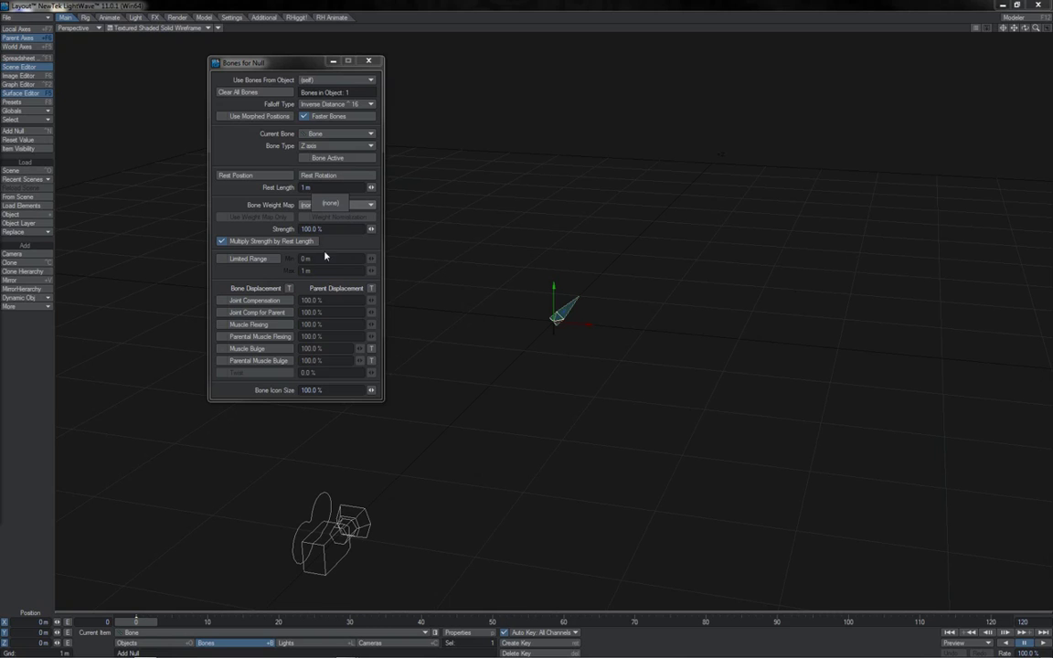
click(273, 211)
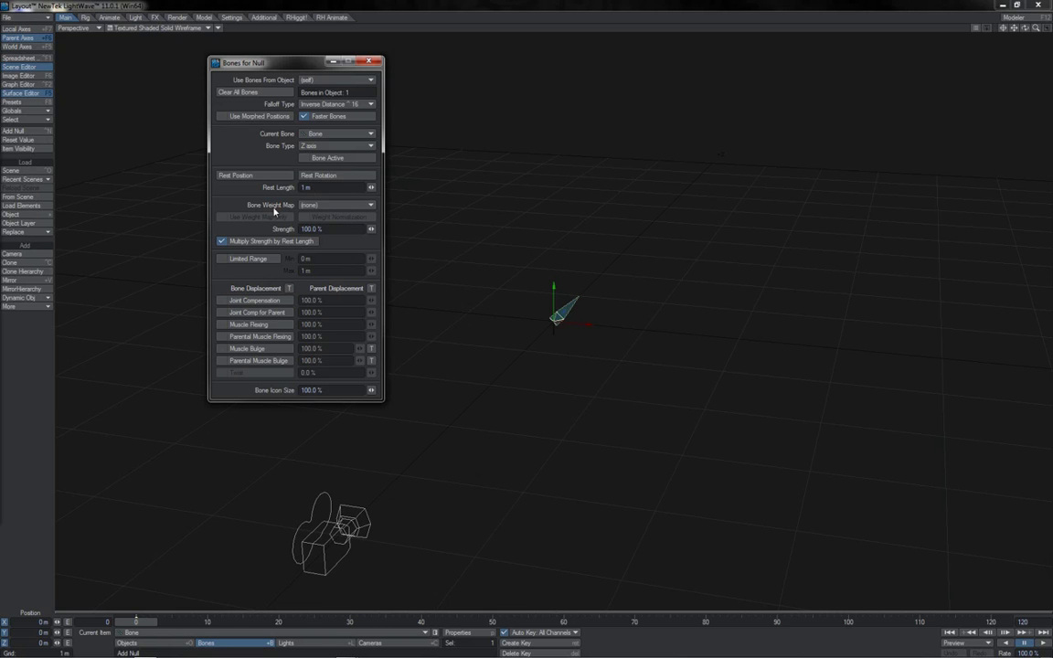
drag(371, 186, 349, 186)
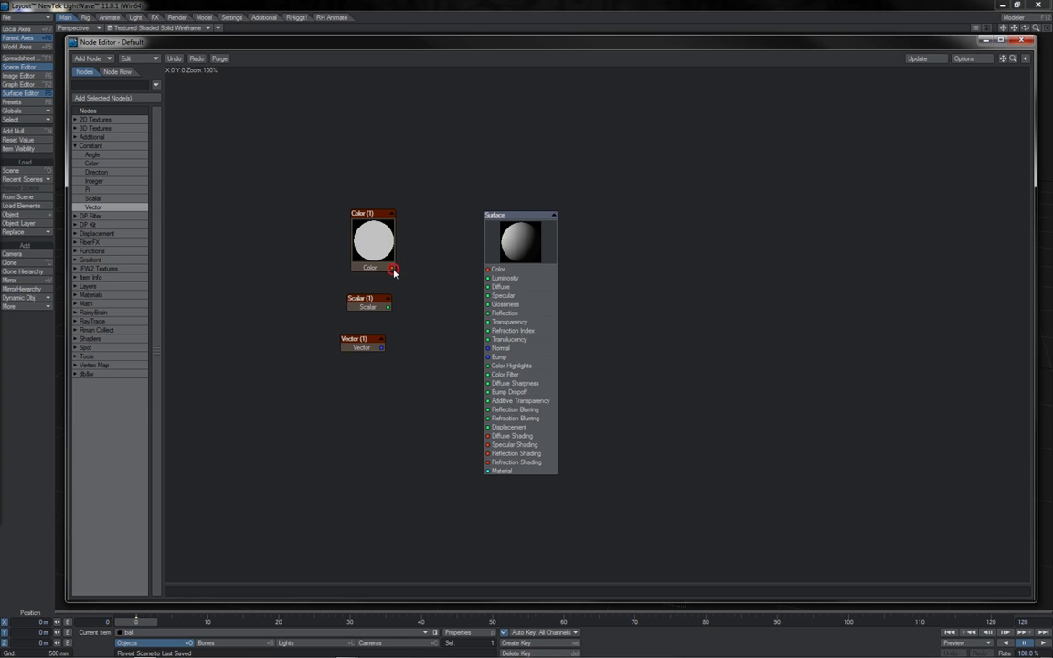
Connect the Color node to the Surface's Color input, the Scalar node to Reflection, and the Vector node to Normal.
drag(392, 268, 489, 270)
drag(387, 307, 480, 313)
drag(381, 348, 487, 348)
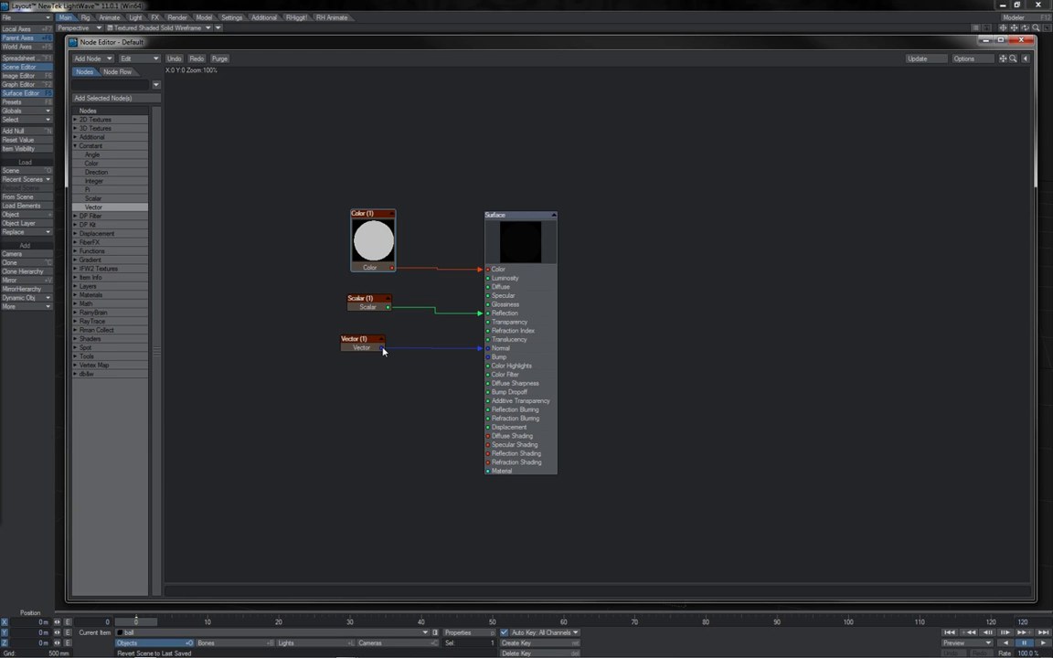
Connect the Vector node's output to the Surface node's Color input in place of the Color node.
drag(382, 350, 481, 269)
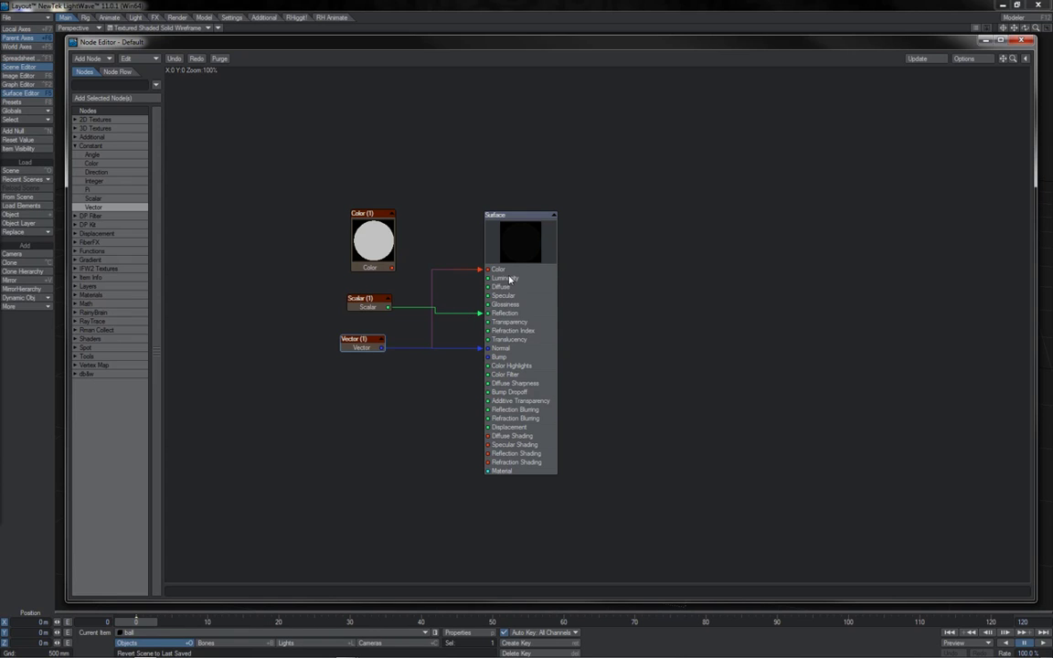
mouse_move(437, 287)
mouse_down()
mouse_move(443, 413)
mouse_move(477, 455)
mouse_move(482, 403)
mouse_move(492, 402)
mouse_up()
mouse_move(354, 344)
mouse_down()
mouse_move(329, 356)
mouse_move(345, 413)
mouse_move(344, 364)
mouse_up()
drag(367, 308, 344, 315)
drag(378, 238, 479, 296)
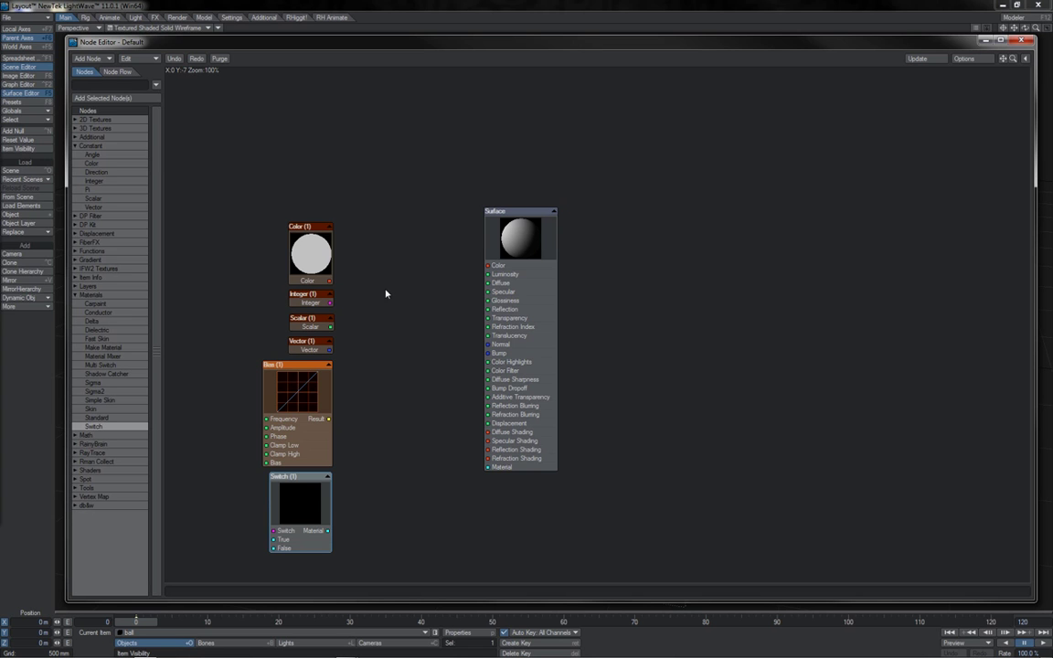
drag(330, 281, 387, 273)
drag(330, 302, 374, 315)
drag(374, 316, 327, 306)
Open the Integer node's settings and vary its whole-number value upward and downward.
double_click(306, 295)
drag(149, 93, 423, 96)
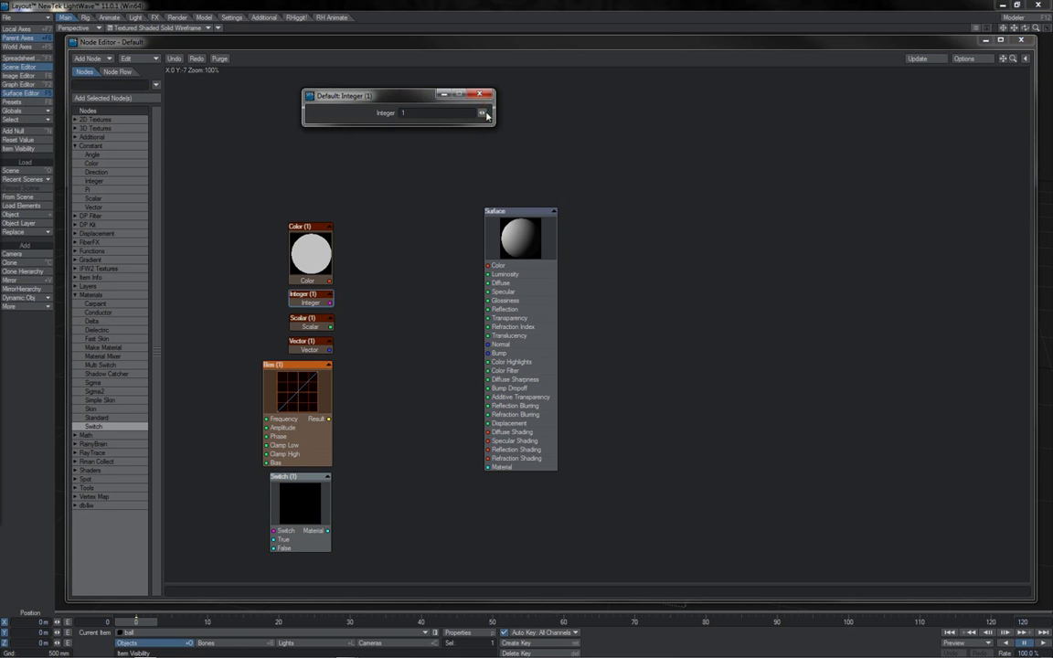
drag(484, 114, 506, 113)
drag(483, 113, 574, 113)
drag(483, 113, 685, 114)
drag(482, 113, 196, 113)
drag(483, 113, 1, 113)
Adjust the Scalar node's value and set the Vector node's X component to about 2.44.
double_click(317, 319)
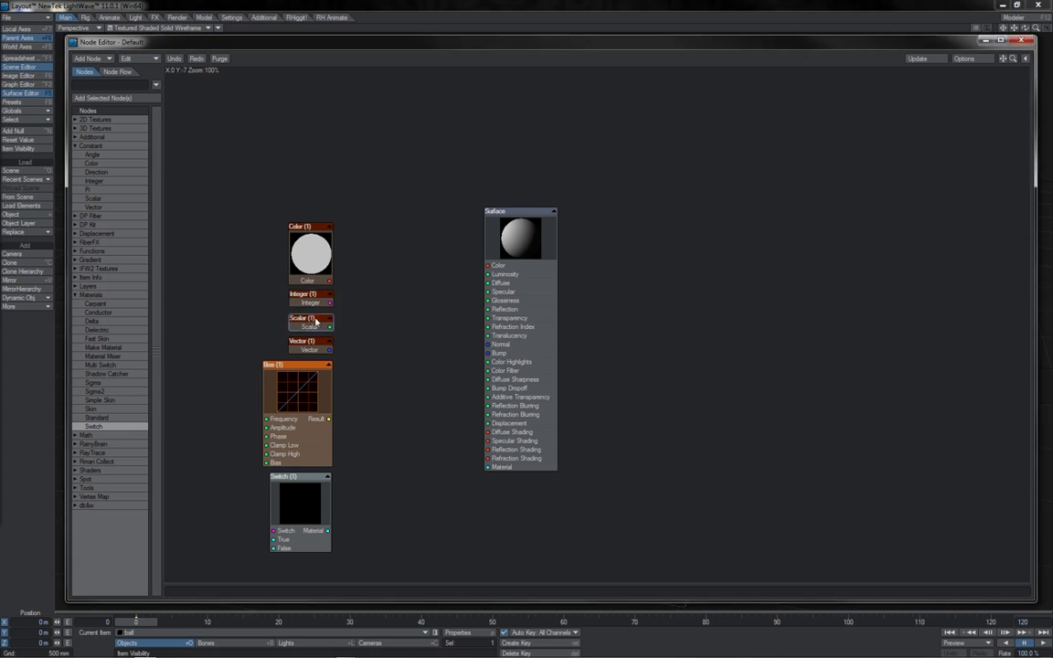
drag(470, 113, 470, 113)
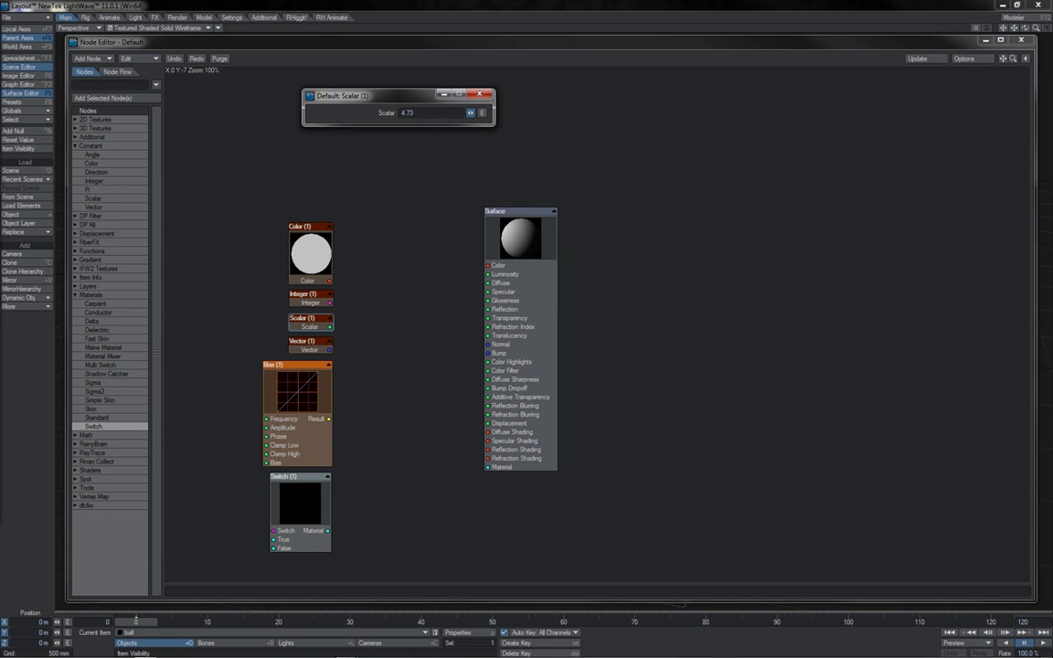
drag(469, 113, 429, 114)
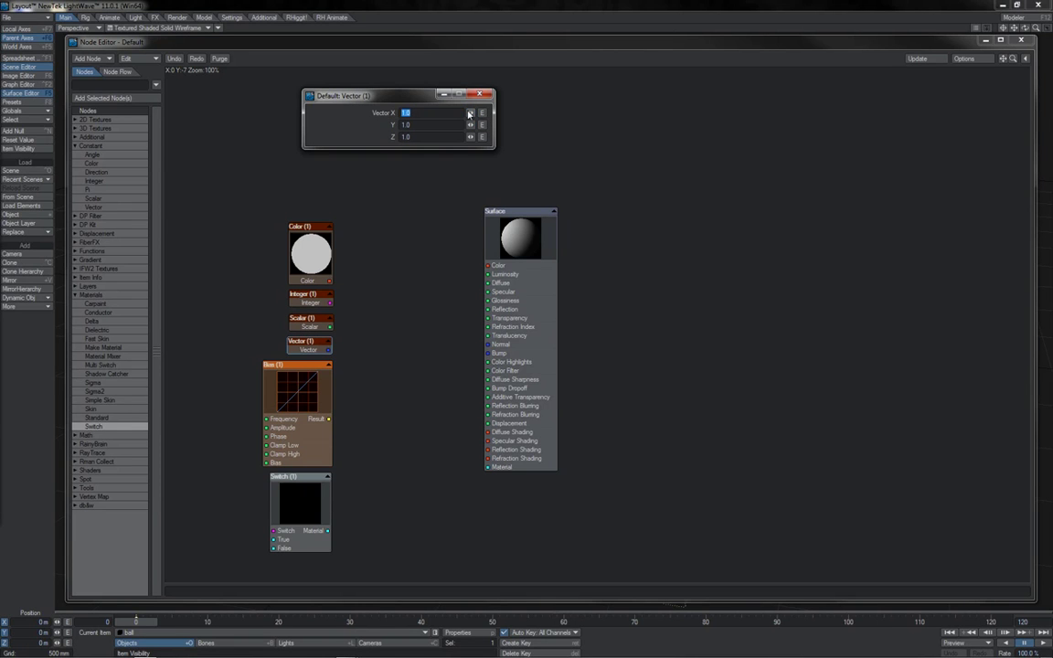
drag(469, 113, 493, 113)
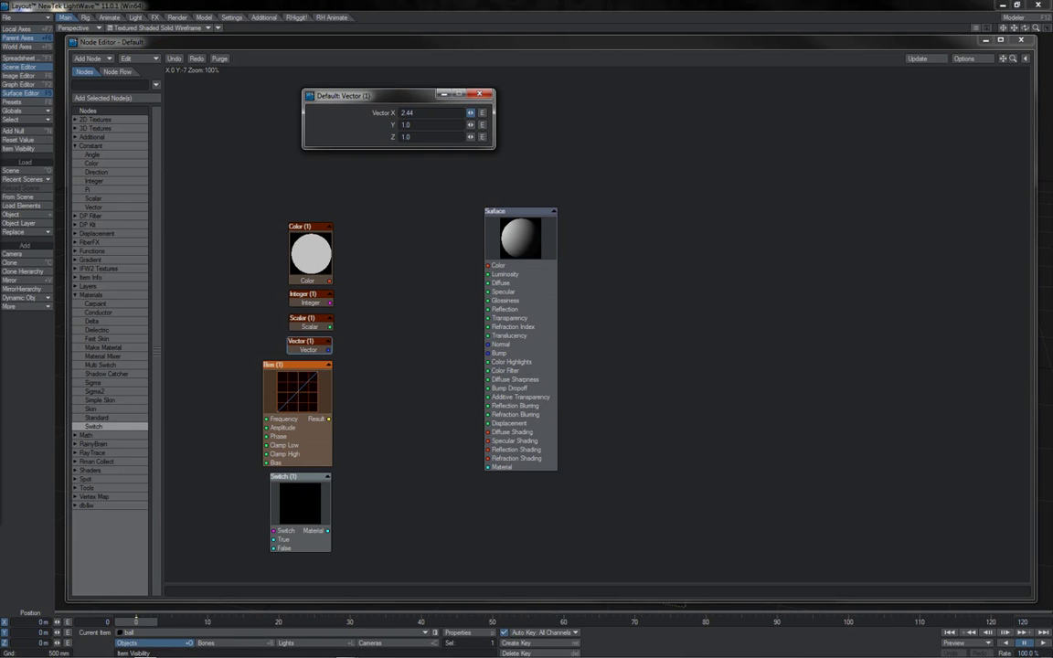
click(480, 94)
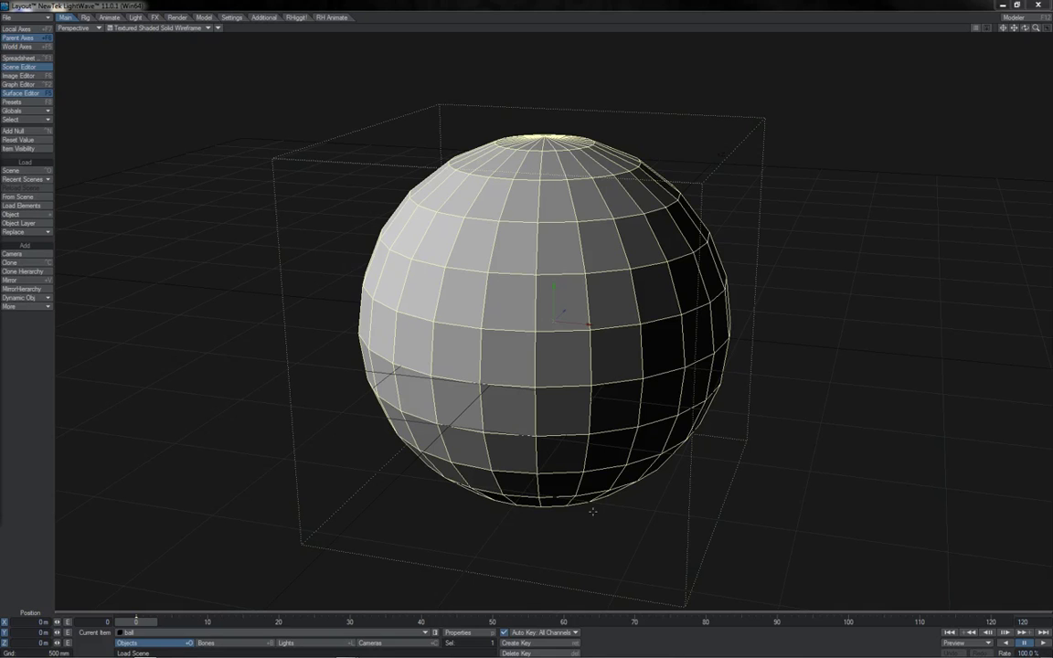
Move the ball to about X -637 mm, Y 733 mm and Z 630 mm.
drag(938, 389, 939, 389)
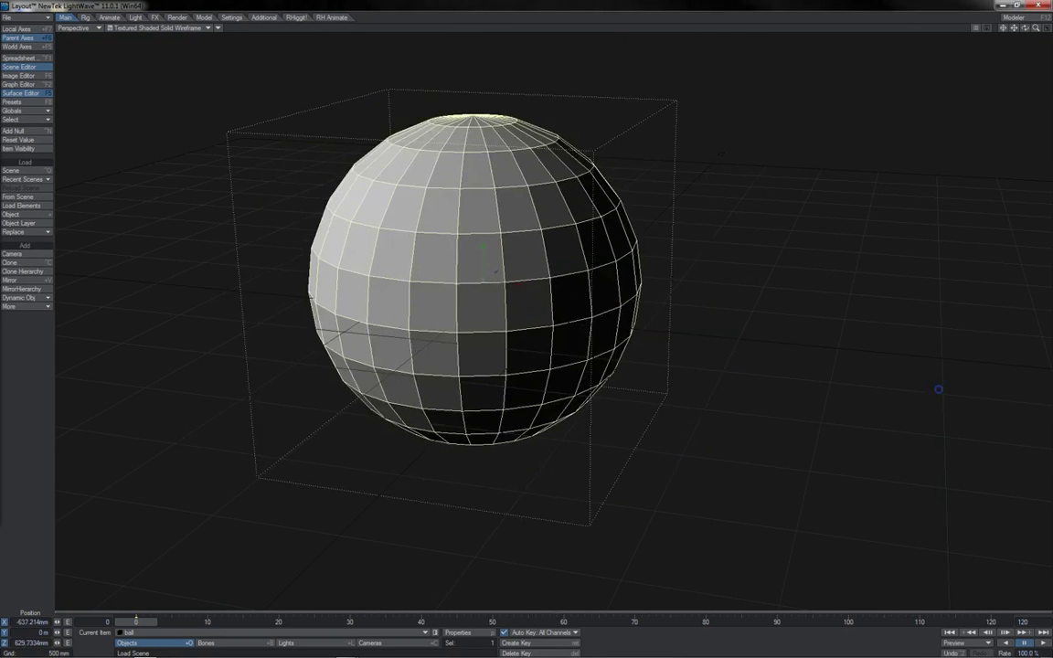
right_drag(939, 389, 939, 271)
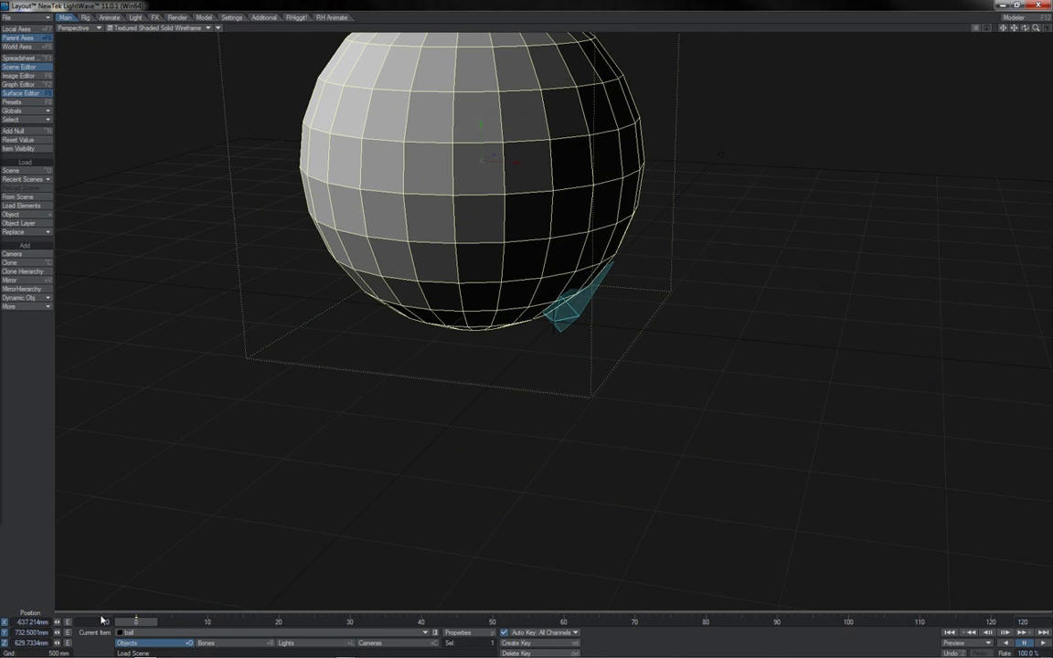
Rotate the ball to about -50.8° heading, -24.2° pitch and -50.5° bank.
key(y)
drag(791, 392, 718, 371)
key(shift+b)
right_drag(791, 395, 526, 321)
click(559, 140)
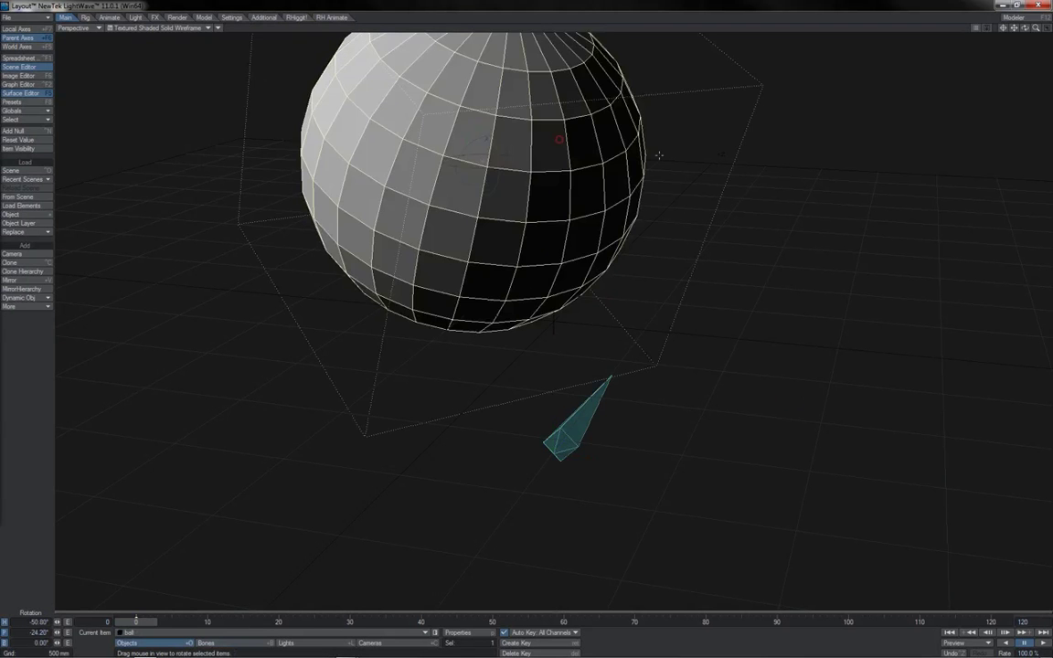
right_drag(674, 134, 473, 291)
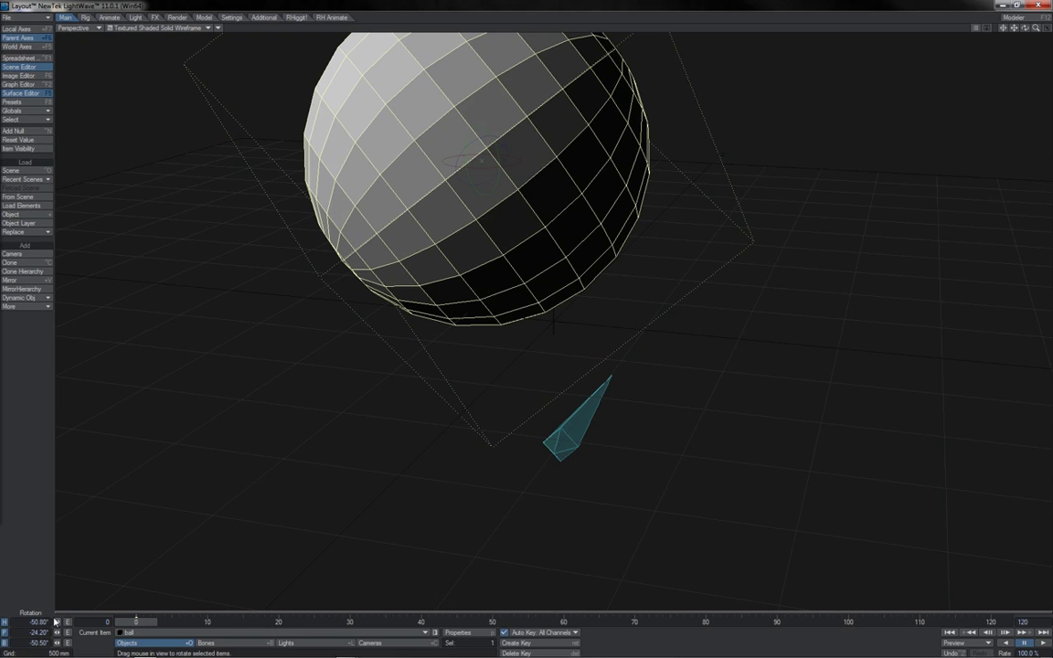
Stretch the ball non-uniformly to a scale of about X 1.182, Y 0.933 and Z 0.757.
key(h)
drag(886, 334, 926, 154)
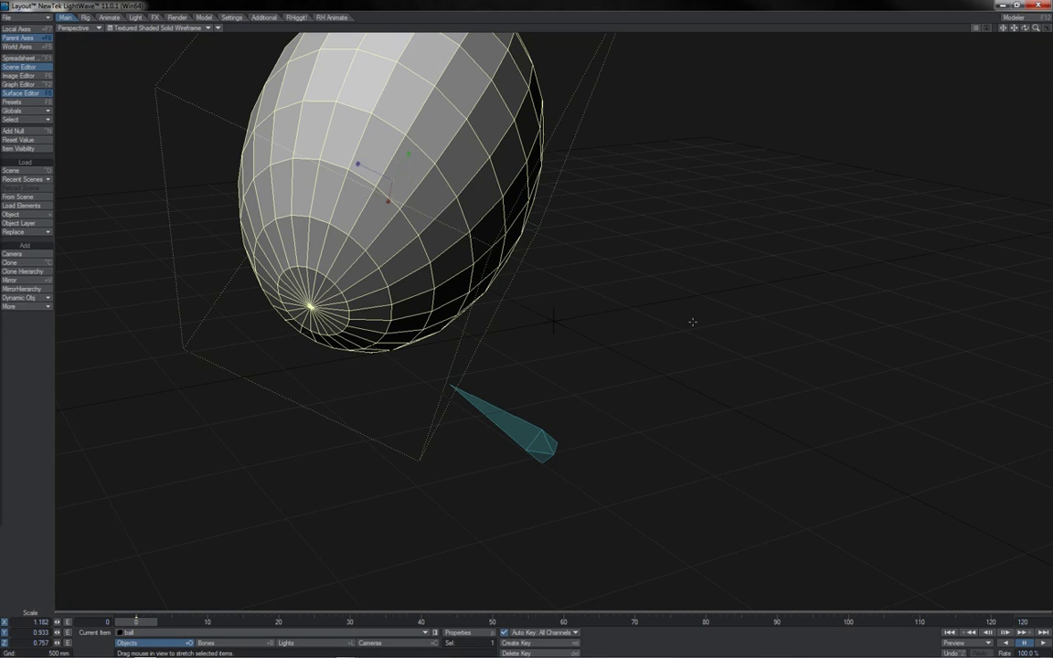
Connect the Bias node's Result output to the Surface node's Reflection Shading, Bump Dropoff and Color inputs.
drag(0, 128, 786, 23)
drag(294, 394, 354, 387)
drag(358, 395, 365, 425)
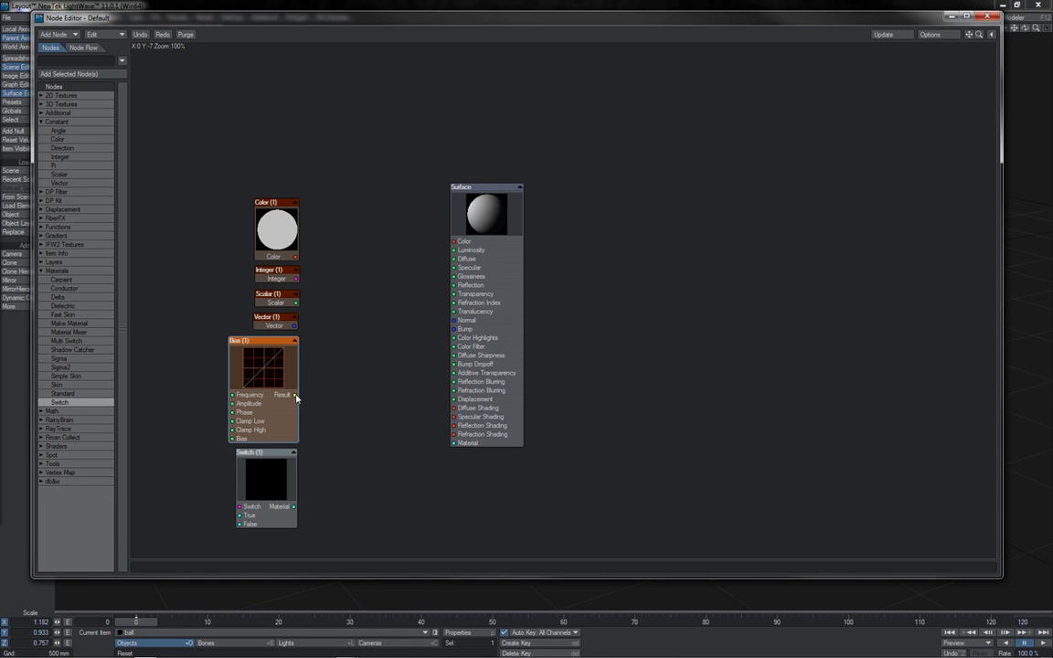
mouse_move(296, 397)
mouse_down()
mouse_move(329, 412)
mouse_move(375, 380)
mouse_move(363, 412)
mouse_move(344, 419)
mouse_move(330, 399)
mouse_move(454, 425)
mouse_up()
drag(294, 395, 453, 364)
drag(294, 395, 460, 244)
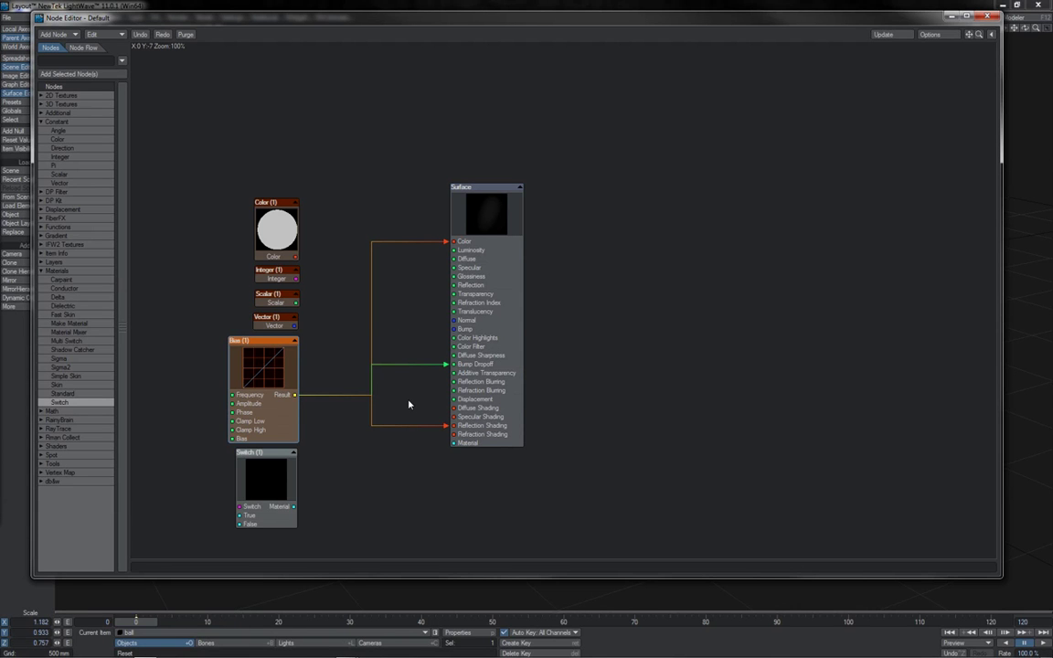
Disconnect the Bias node from the Surface's Bump Dropoff, Reflection Shading and Color inputs.
drag(447, 364, 444, 375)
drag(447, 426, 441, 384)
drag(447, 240, 442, 244)
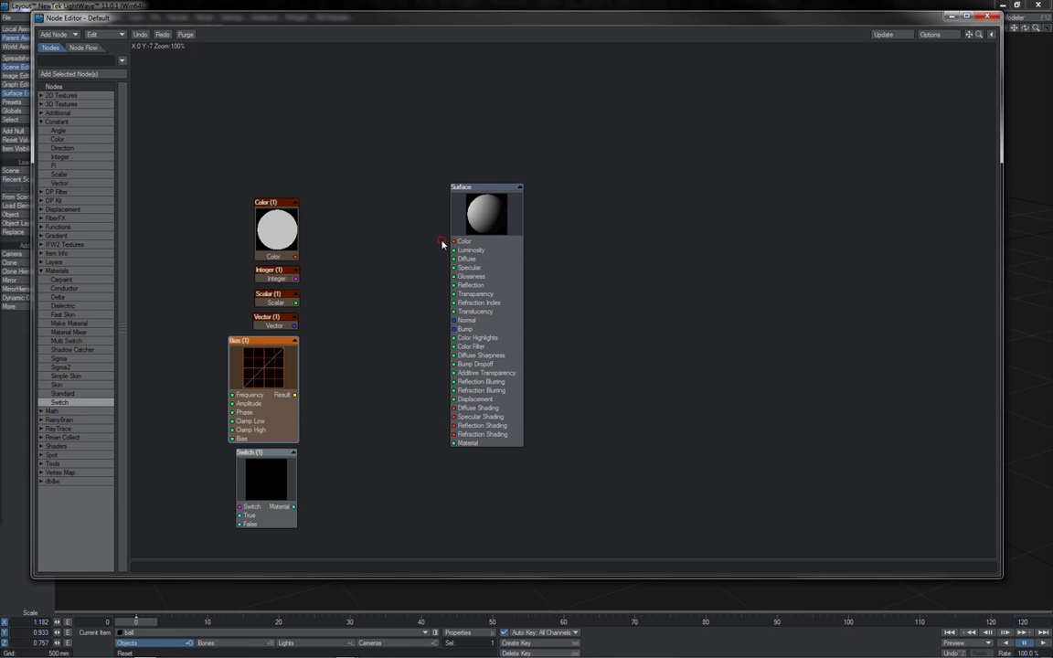
Connect the Switch node's Material output to the Surface node's Material input.
click(295, 506)
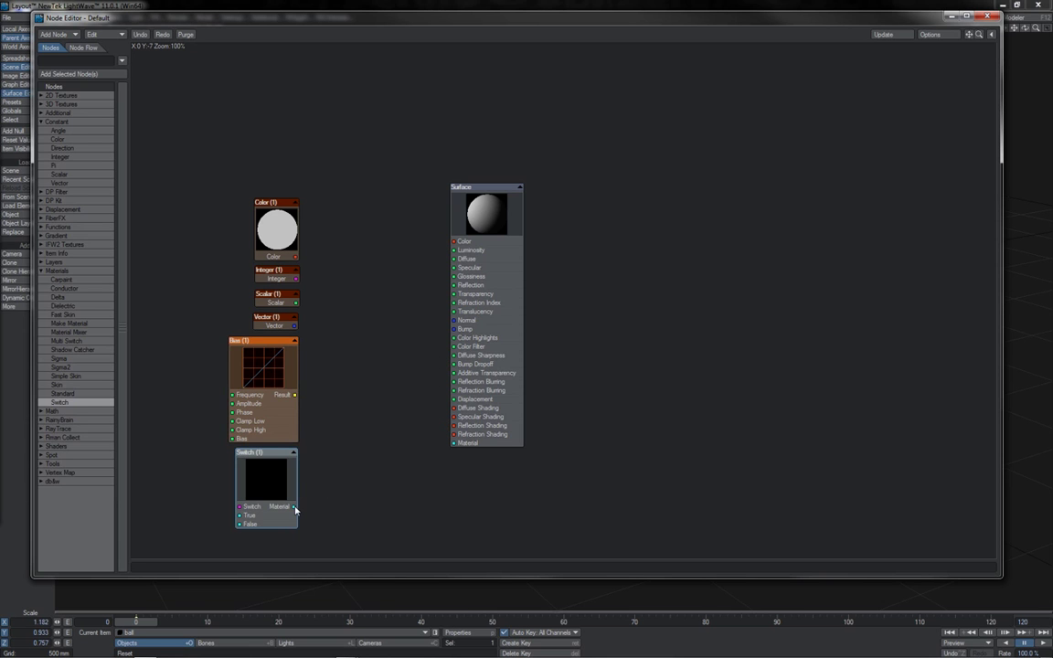
drag(294, 507, 454, 443)
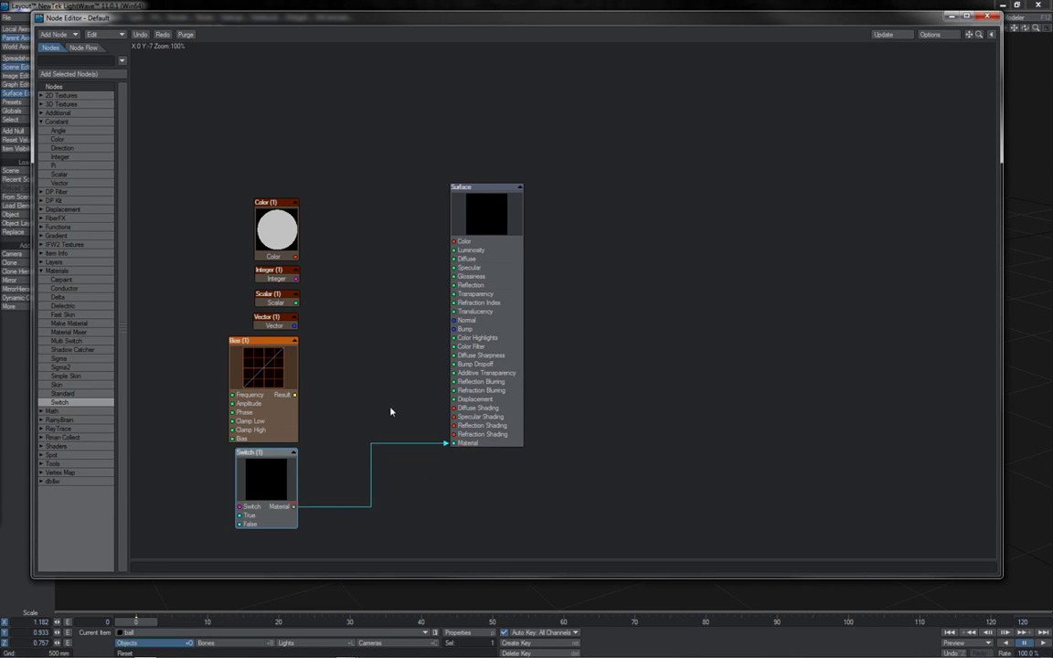
Try to connect the Switch node's Material output to non-material Surface inputs such as Bump Dropoff, and remove its link to the Material input.
drag(294, 394, 454, 416)
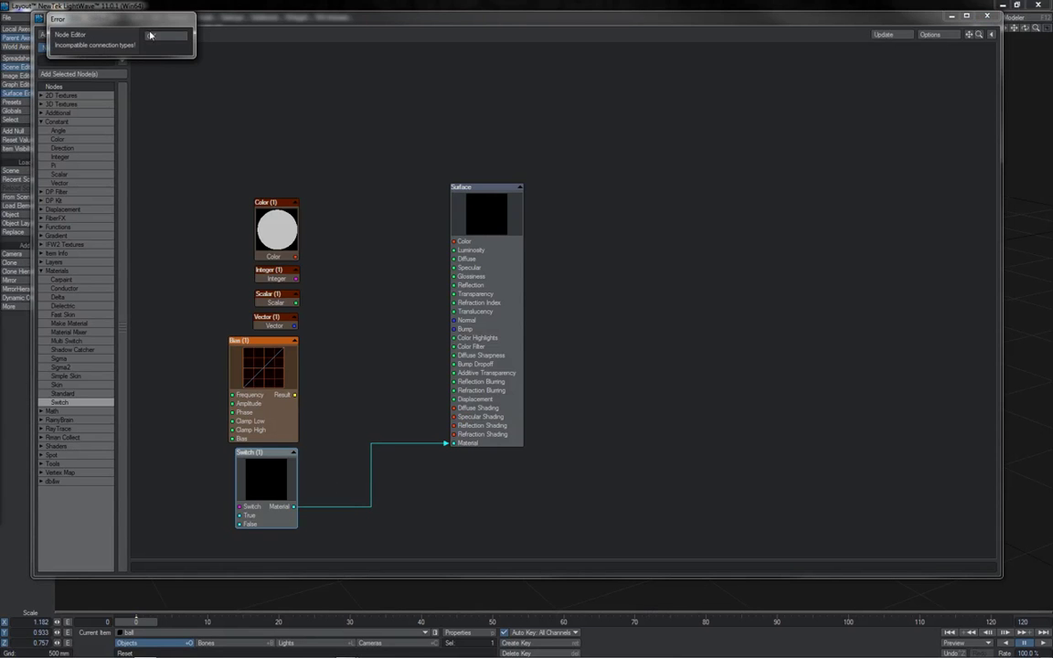
drag(134, 20, 272, 85)
click(294, 98)
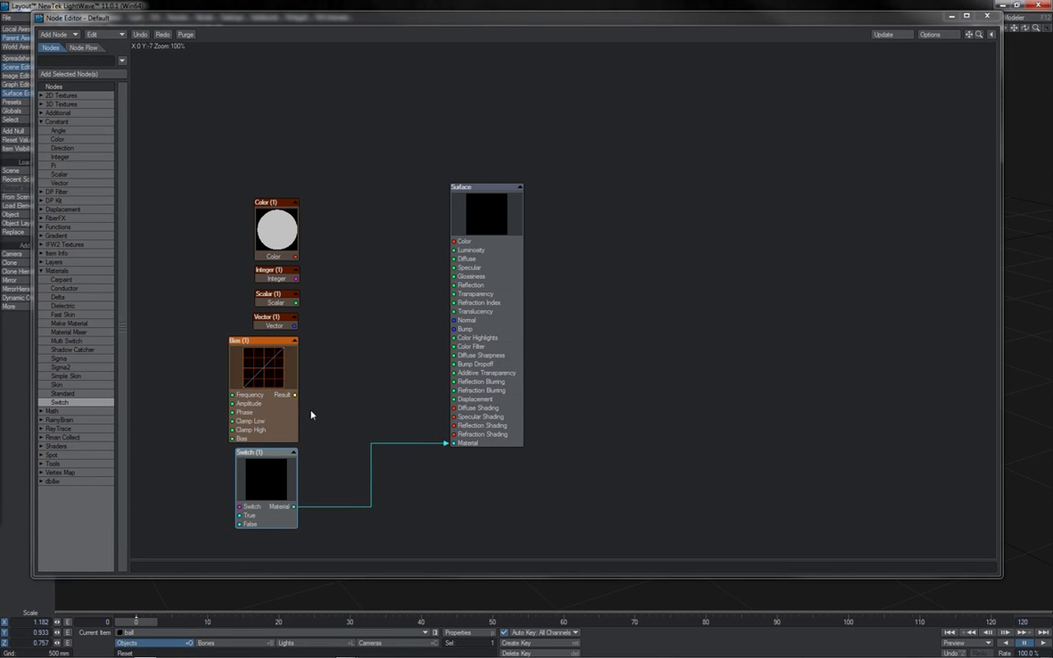
drag(295, 507, 463, 363)
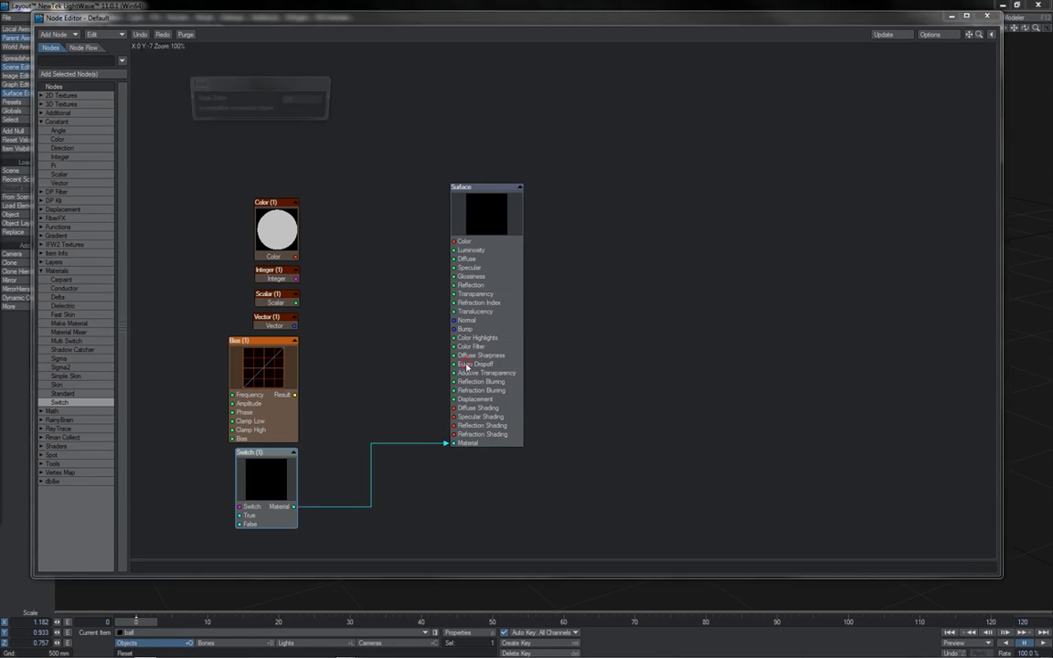
key(Return)
mouse_move(450, 443)
mouse_down()
mouse_move(416, 461)
mouse_move(413, 509)
mouse_move(352, 442)
mouse_move(376, 496)
mouse_move(463, 445)
mouse_move(443, 442)
mouse_up()
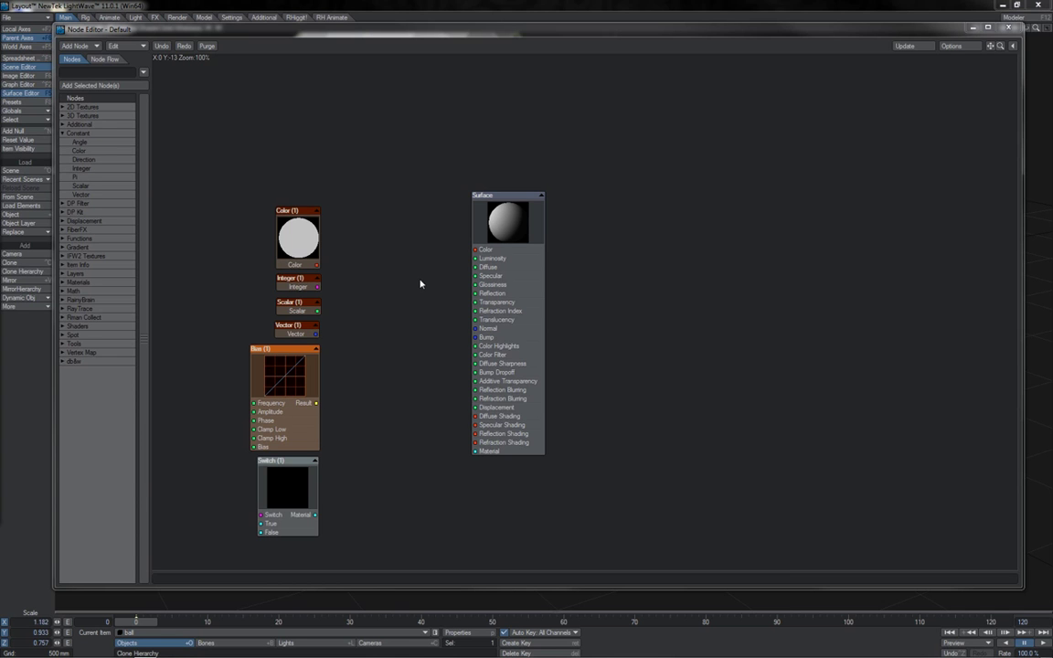
Connect the Scalar node's output to the Surface node's Bump input as a trial and remove the link.
drag(317, 311, 485, 342)
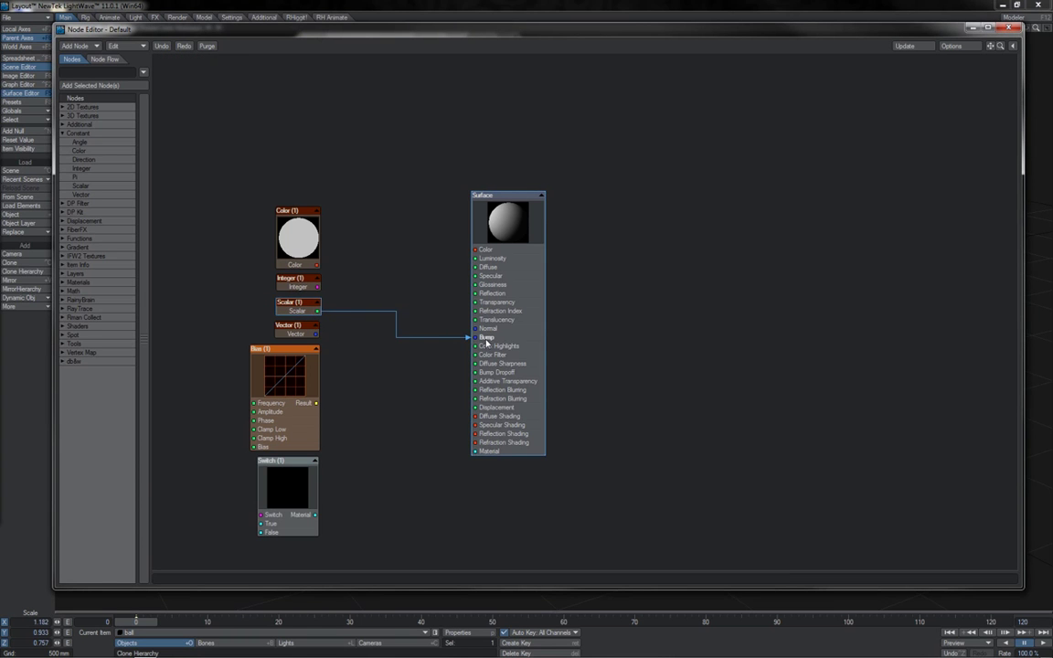
scroll(486, 342, up, 2)
scroll(486, 343, down, 4)
scroll(486, 343, up, 5)
scroll(486, 342, down, 2)
scroll(485, 342, down, 1)
scroll(485, 339, up, 10)
scroll(485, 339, down, 12)
mouse_move(476, 355)
mouse_down()
mouse_move(323, 315)
mouse_move(477, 336)
mouse_up()
drag(317, 311, 482, 335)
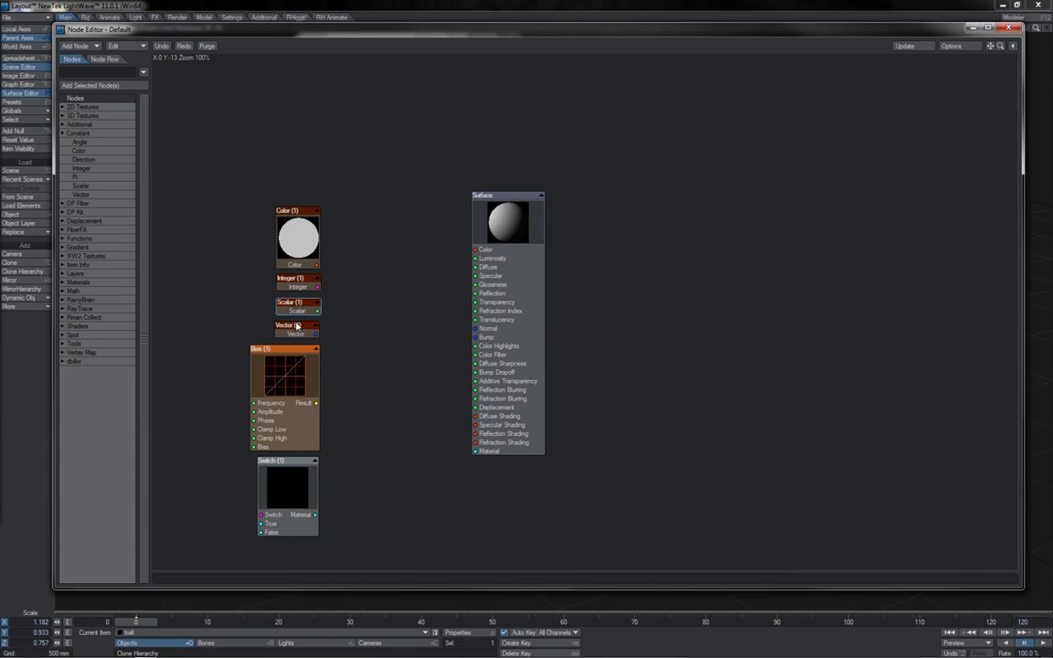
drag(317, 311, 490, 342)
Add a Length node from the vector math nodes and place it between the Scalar and Surface nodes.
click(64, 291)
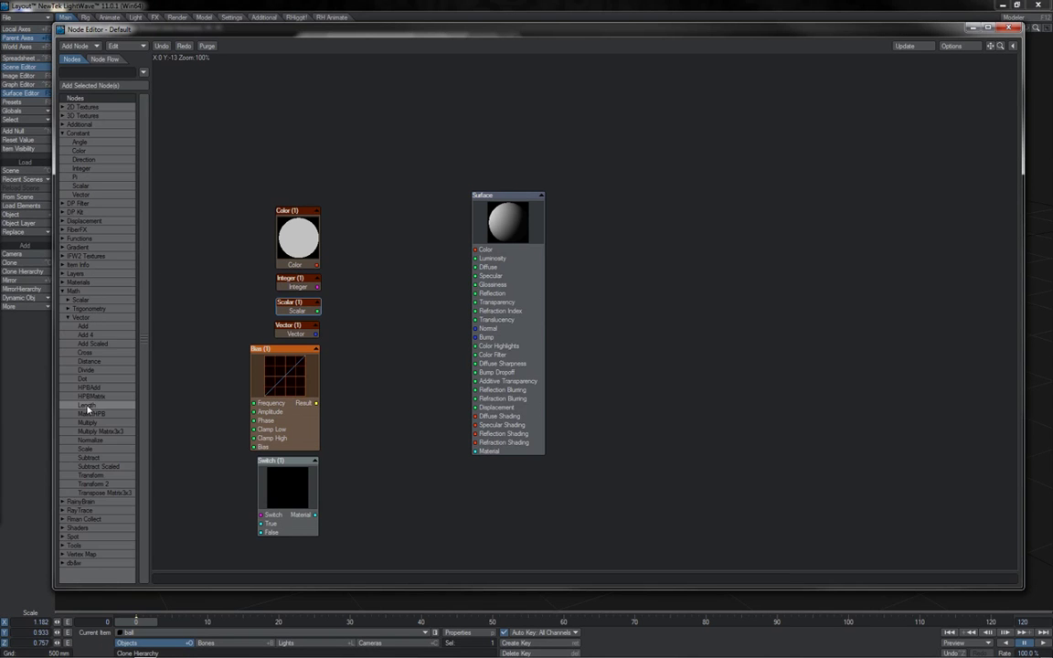
double_click(87, 407)
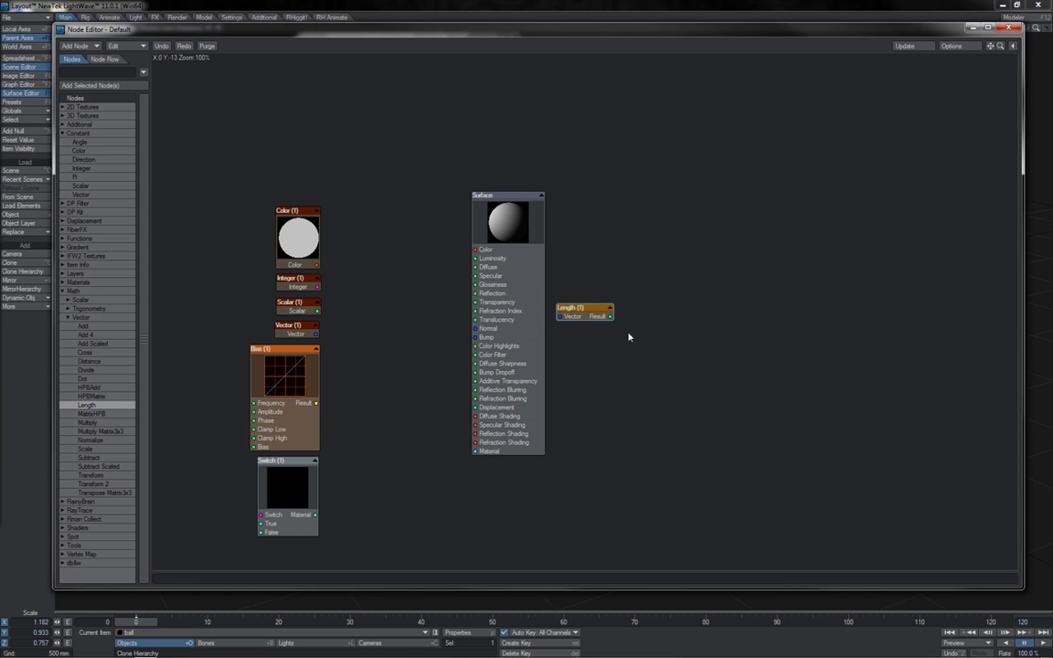
drag(569, 316, 383, 304)
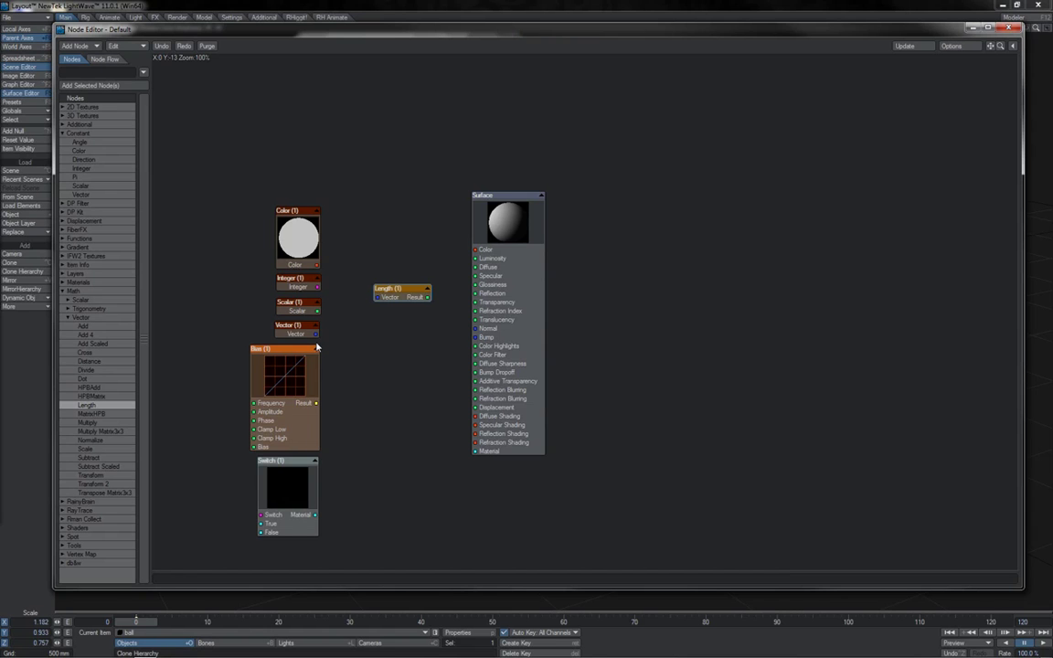
Connect the Scalar node's output to the Length node's Vector input.
drag(317, 313, 399, 281)
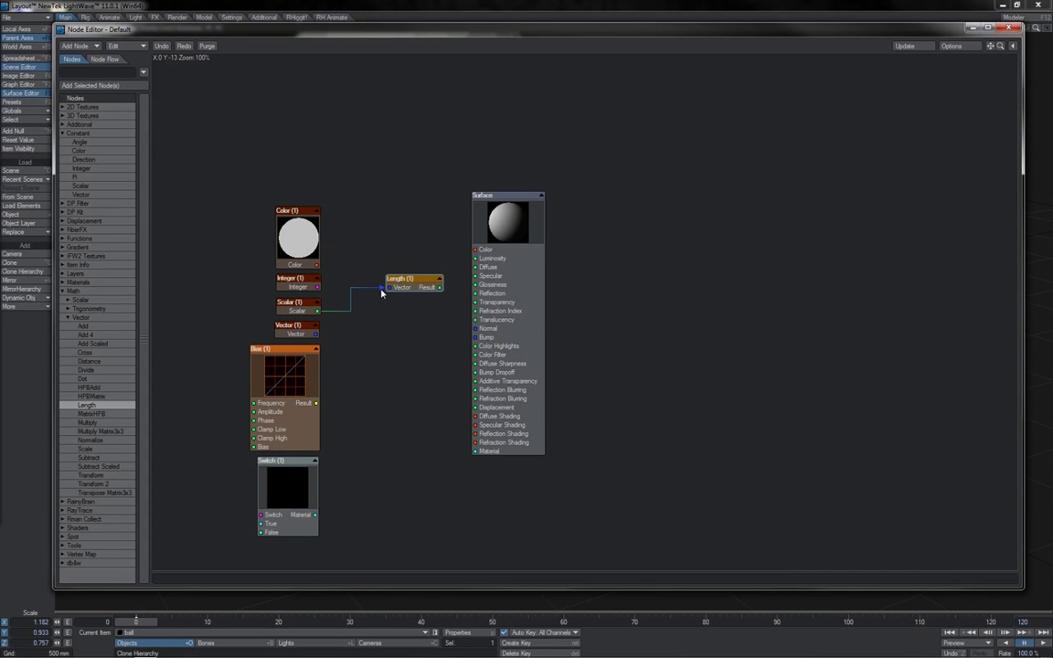
mouse_move(382, 291)
mouse_down()
mouse_move(370, 292)
mouse_move(397, 293)
mouse_move(395, 342)
mouse_move(491, 338)
mouse_move(403, 321)
mouse_move(388, 287)
mouse_up()
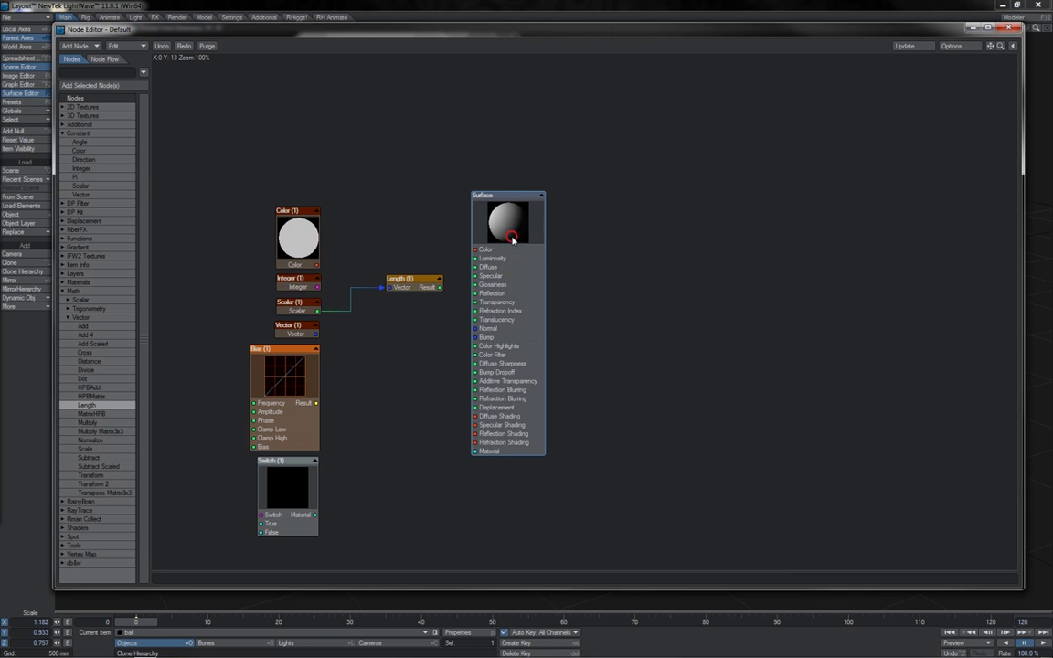
Move the Surface node farther away from the constant nodes and lower the Length node slightly.
drag(495, 219, 587, 217)
drag(577, 290, 598, 262)
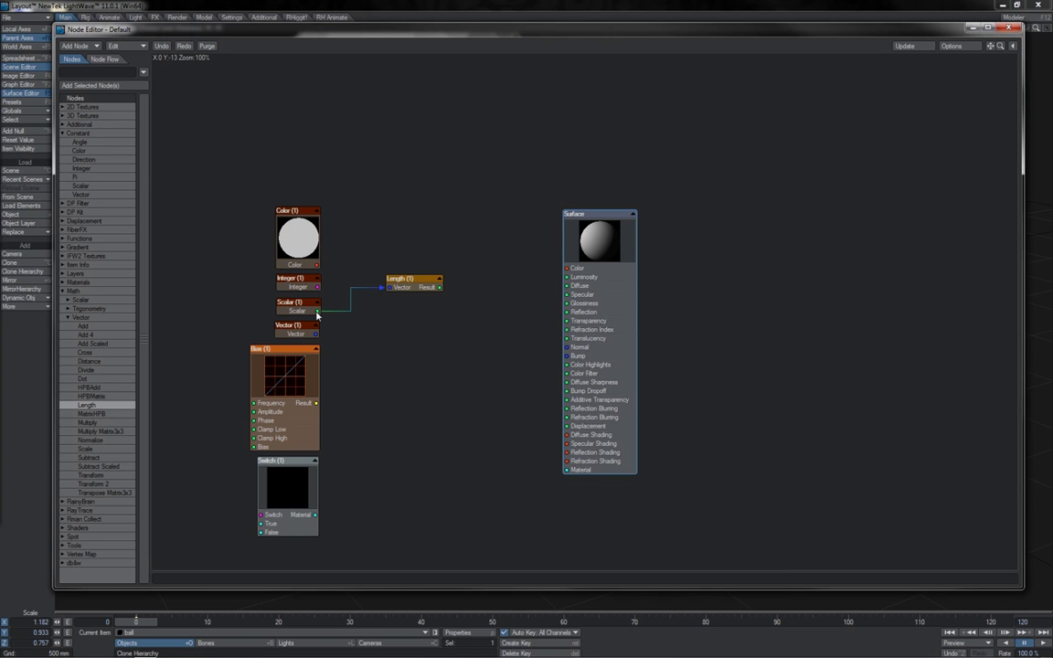
drag(317, 311, 579, 349)
drag(318, 334, 372, 352)
mouse_move(402, 287)
mouse_down()
mouse_move(421, 285)
mouse_move(402, 315)
mouse_move(400, 304)
mouse_up()
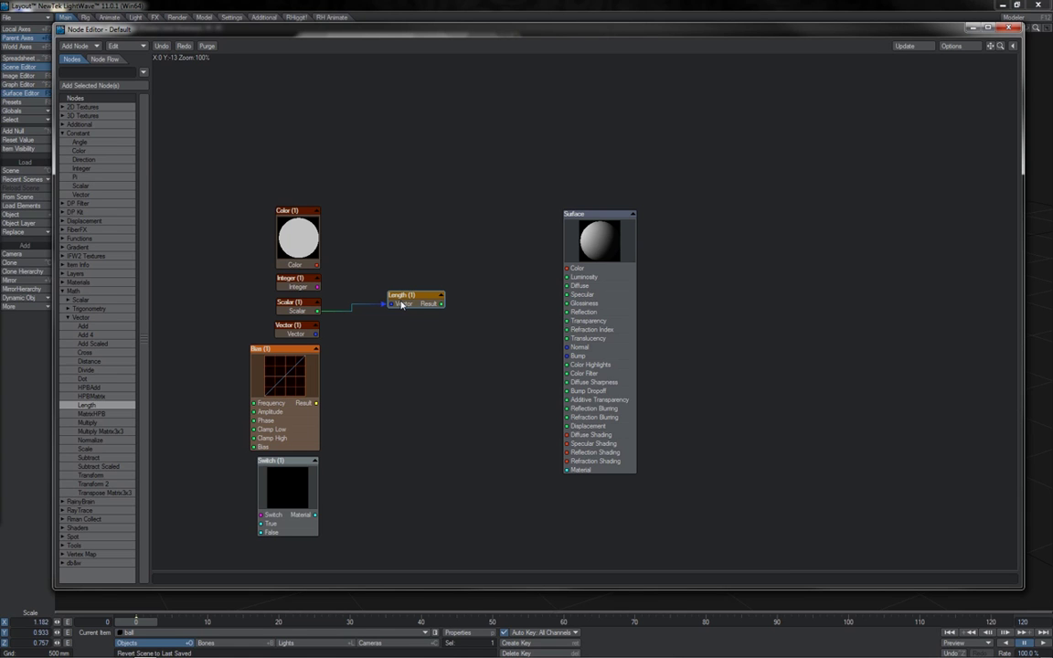
Expand the FiberFX and Gradient categories in the node list and browse their nodes.
click(63, 229)
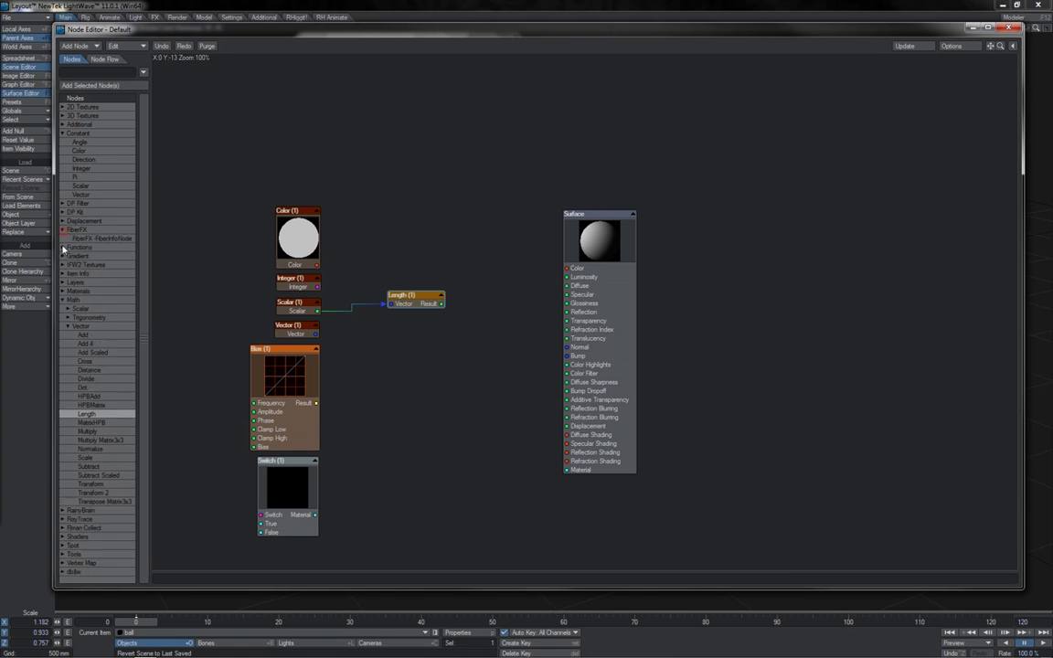
click(63, 256)
click(63, 302)
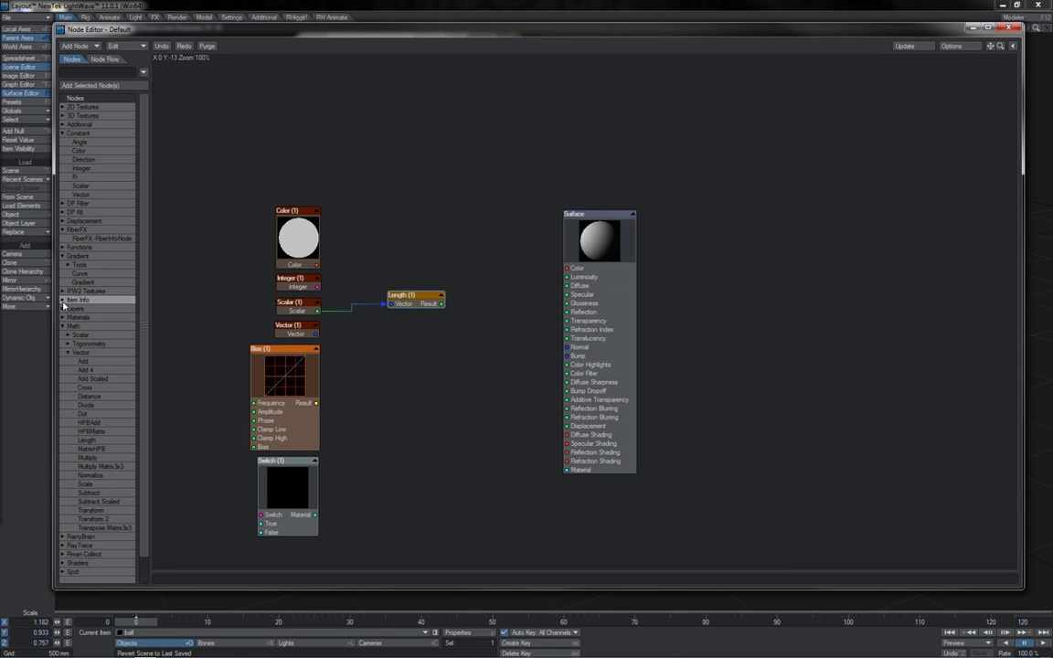
click(63, 301)
click(63, 301)
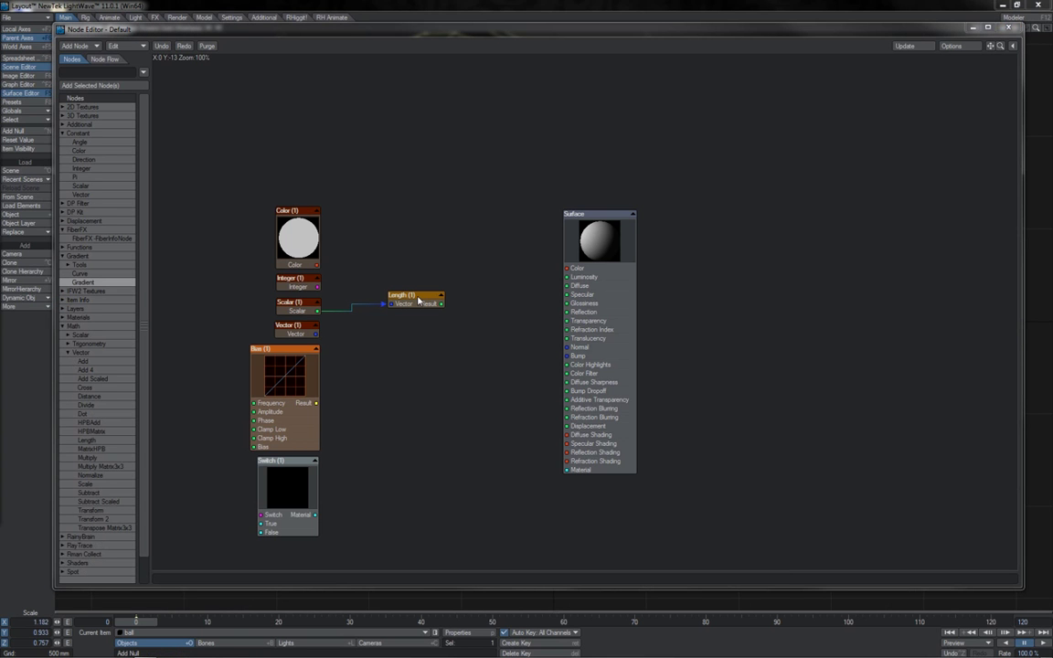
key(Delete)
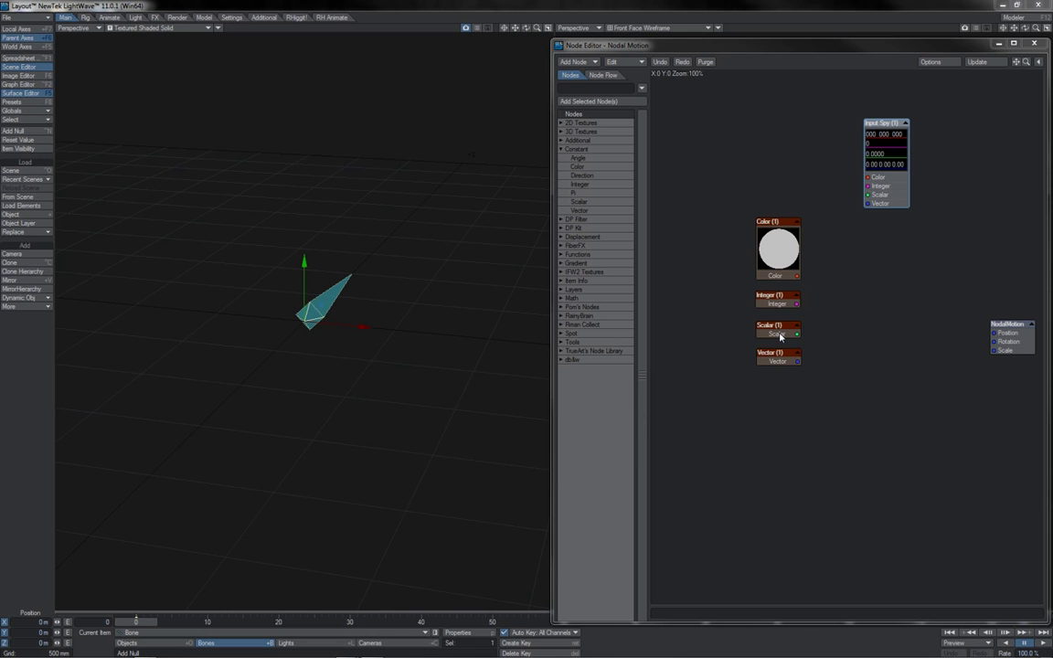
In the Nodal Motion setup, shift the Scalar node slightly and connect its output to the NodalMotion node's Position input.
mouse_move(780, 337)
mouse_down()
mouse_move(809, 329)
mouse_move(799, 334)
mouse_up()
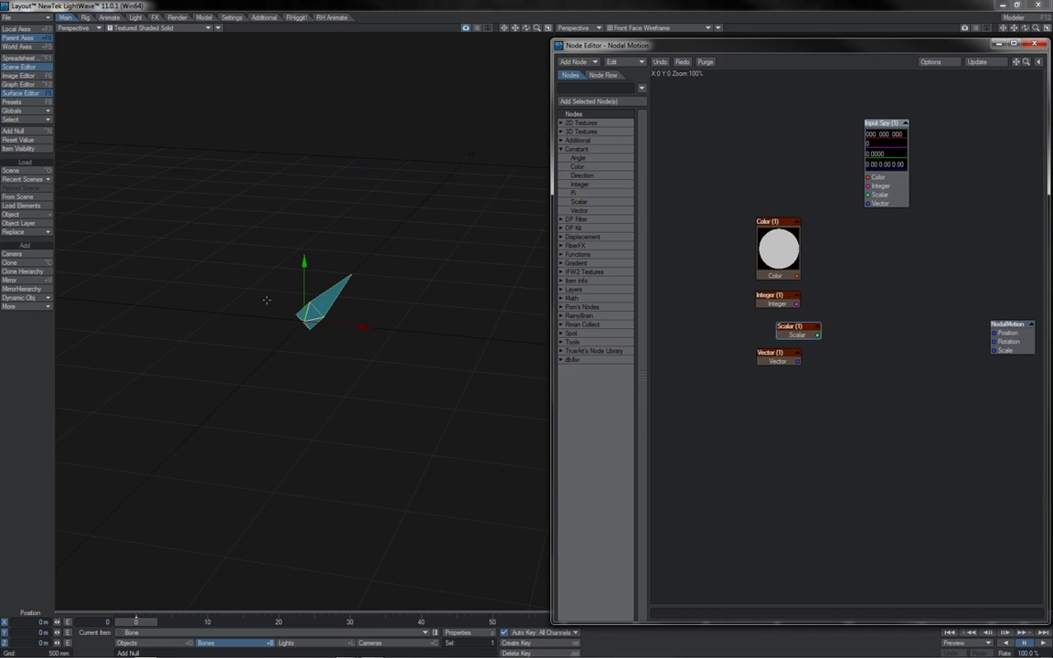
drag(818, 335, 994, 332)
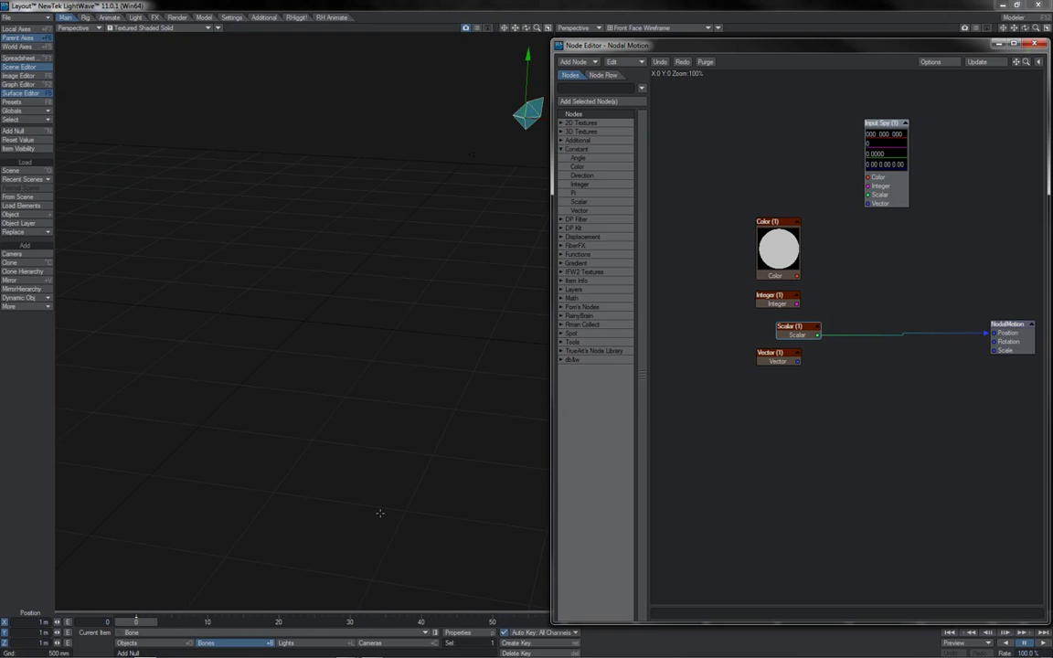
Compare the Scalar node's single value with the Vector node's X, Y and Z values.
double_click(801, 333)
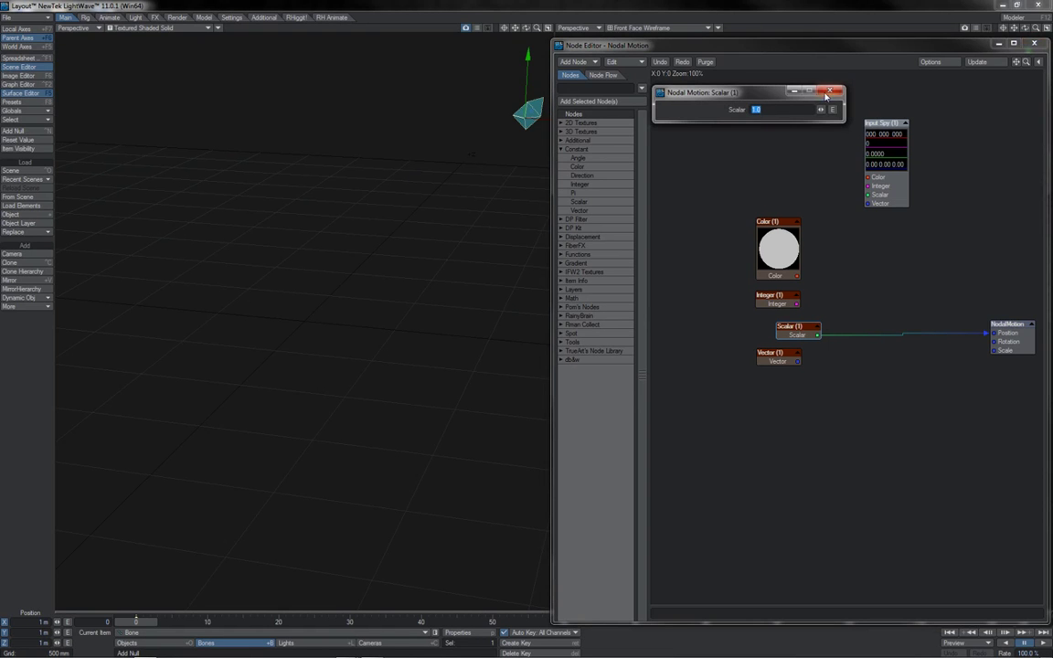
double_click(775, 357)
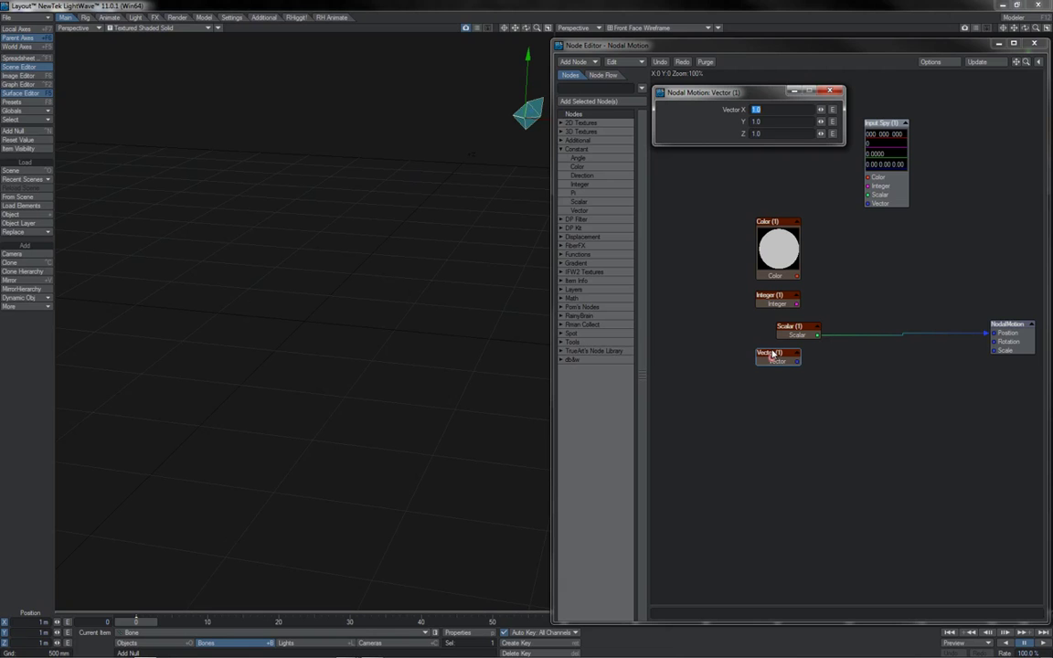
click(761, 121)
click(767, 134)
click(830, 92)
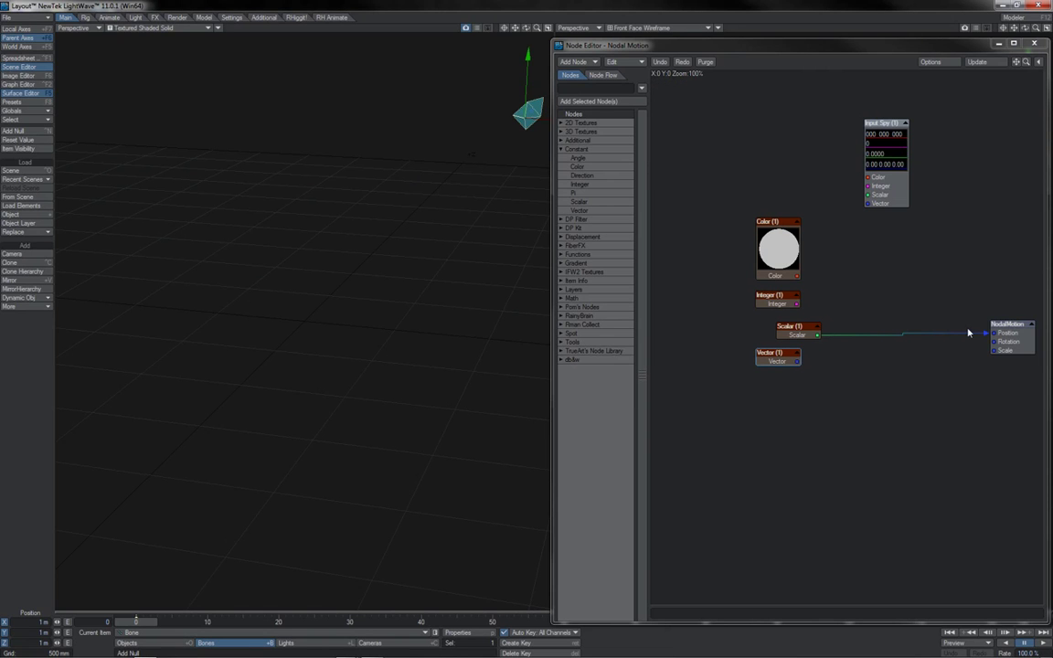
Connect the Scalar node's output to the Input Spy node's Vector input.
double_click(781, 353)
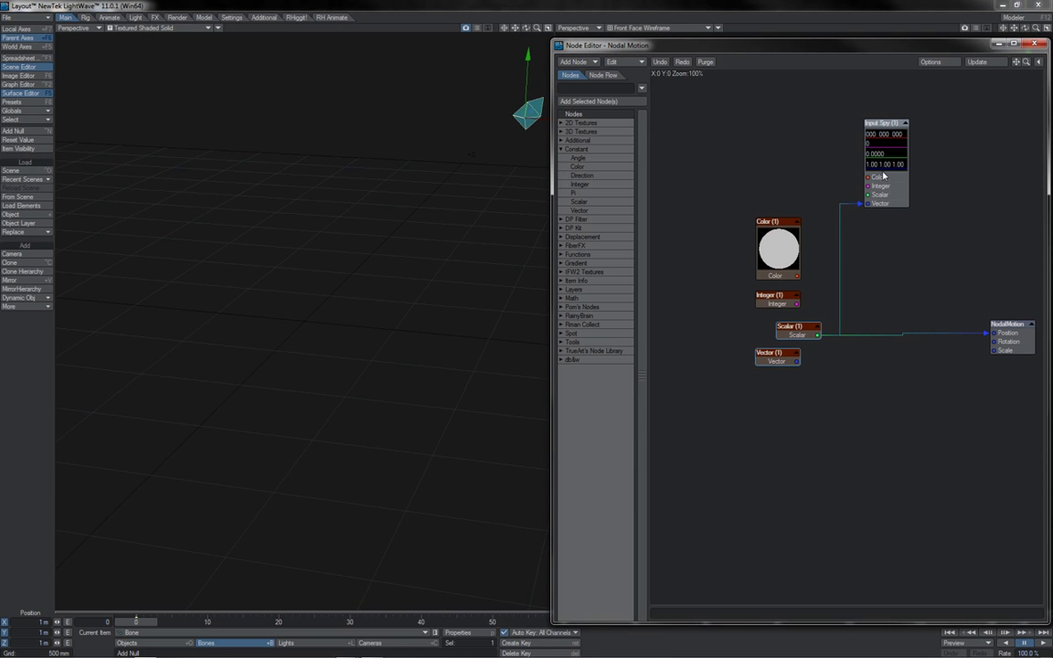
mouse_move(985, 335)
mouse_down()
mouse_move(818, 305)
mouse_move(994, 336)
mouse_up()
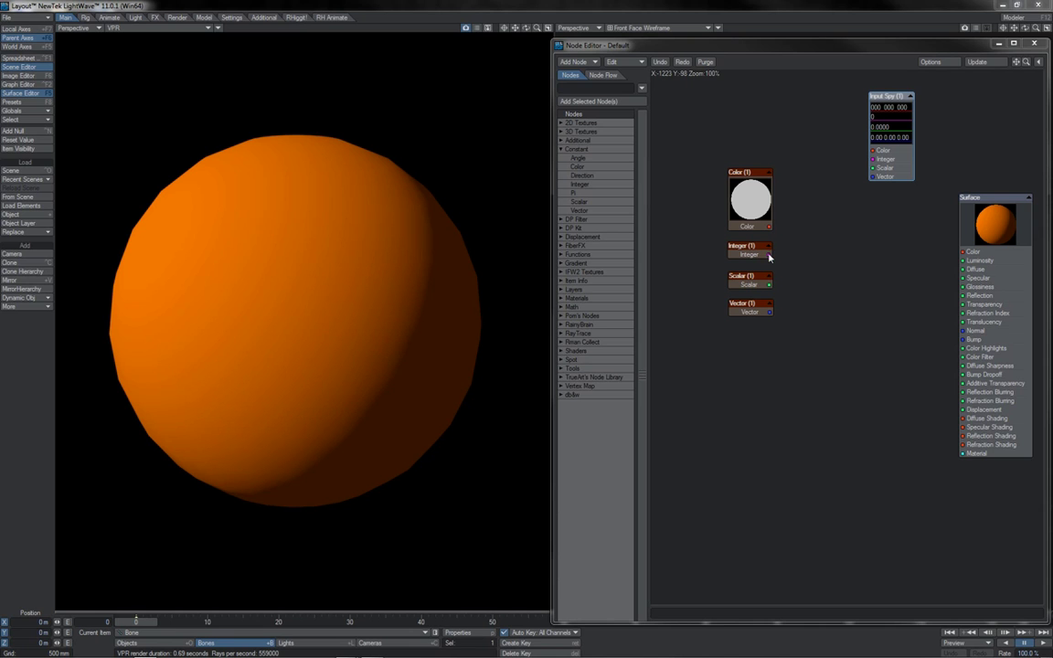
Examine the Color node's RGB values in the Default surface's node setup.
drag(769, 284, 857, 284)
double_click(749, 199)
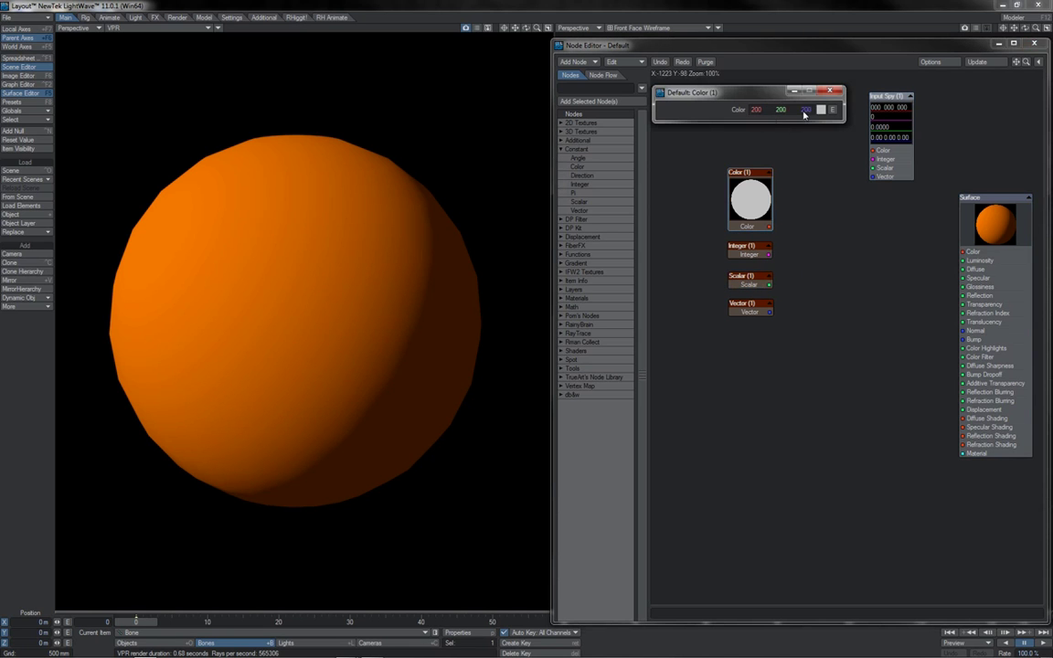
click(799, 229)
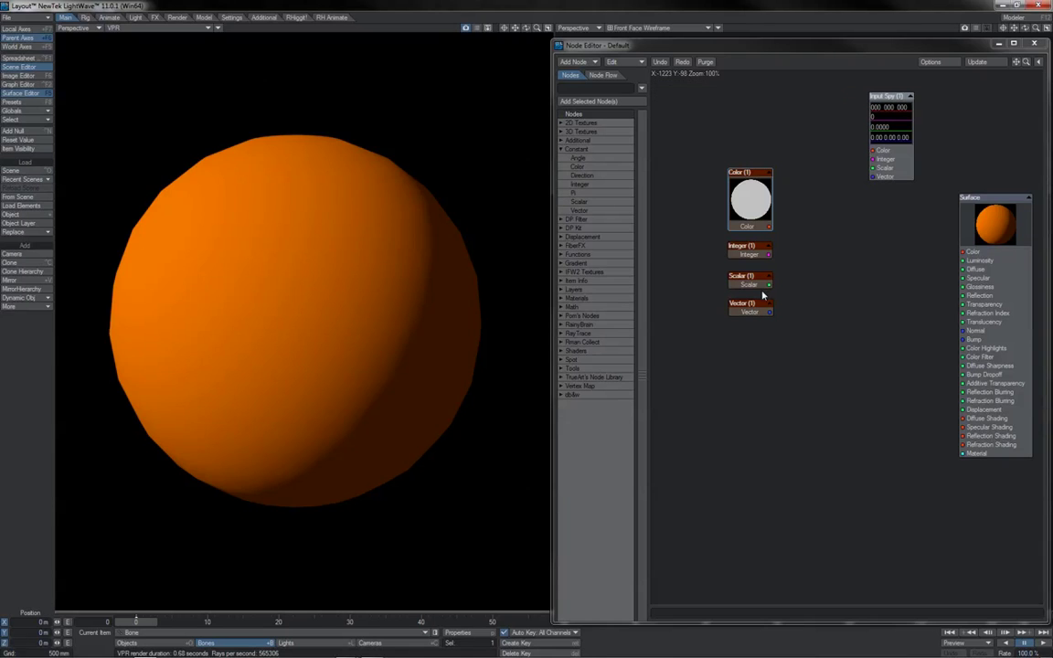
Connect the Scalar node's output to the Surface node's Color input and check the Scalar node's value.
drag(768, 284, 960, 251)
double_click(750, 277)
double_click(757, 109)
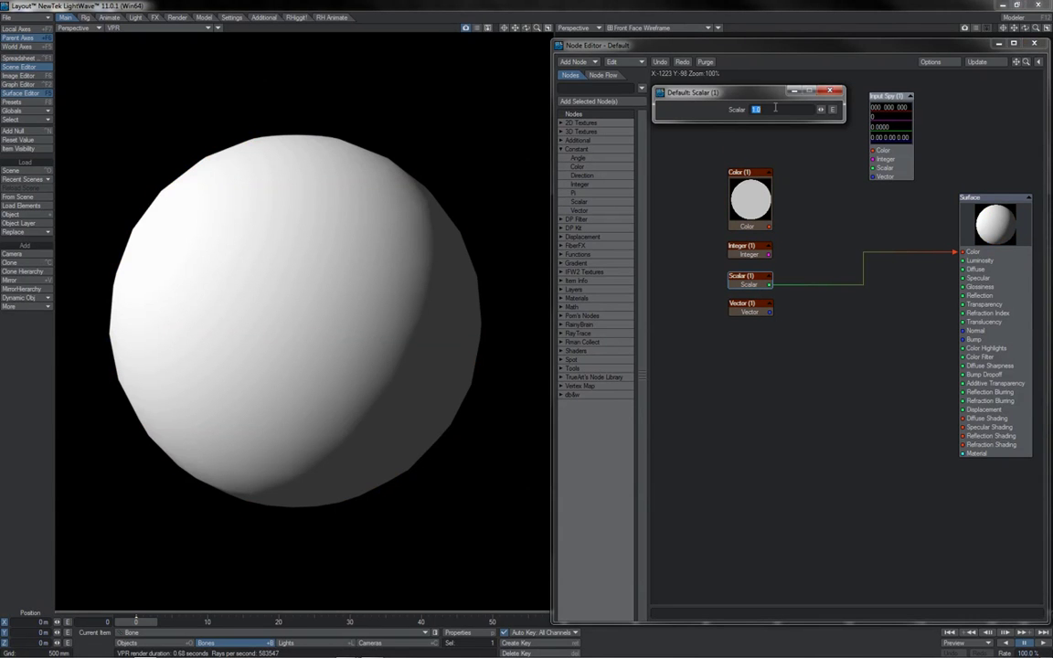
click(829, 90)
Remove the Scalar link from the Surface node's Color input and connect the Scalar to the Input Spy's Color input.
drag(960, 251, 868, 149)
click(884, 152)
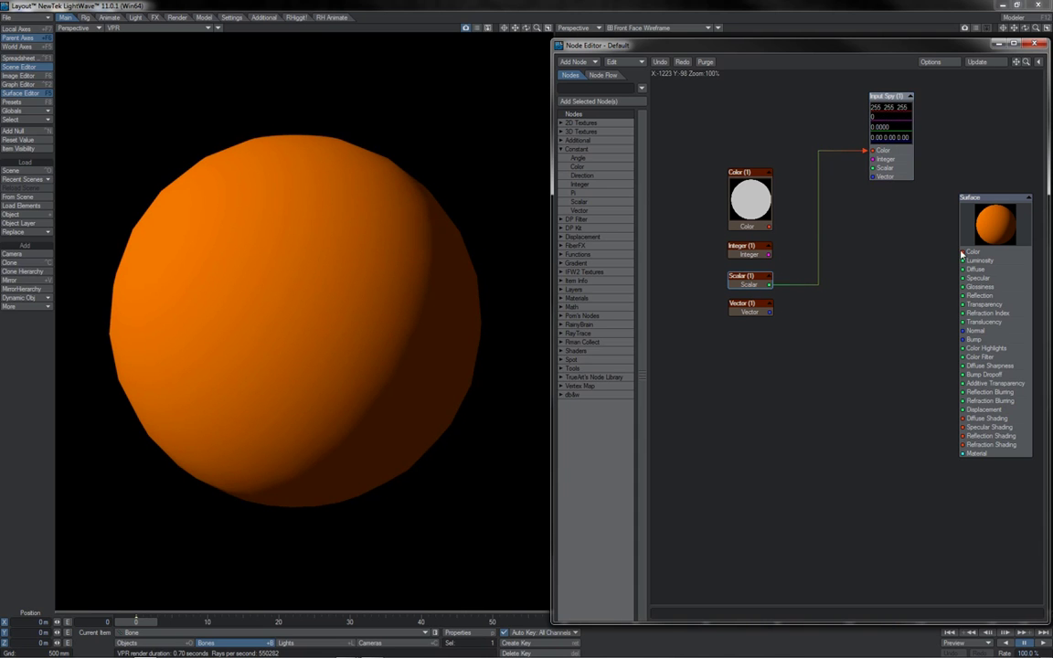
drag(746, 285, 749, 286)
Connect the Color node's output to the Input Spy's Scalar input and brighten the Color node's color to white.
drag(769, 227, 866, 168)
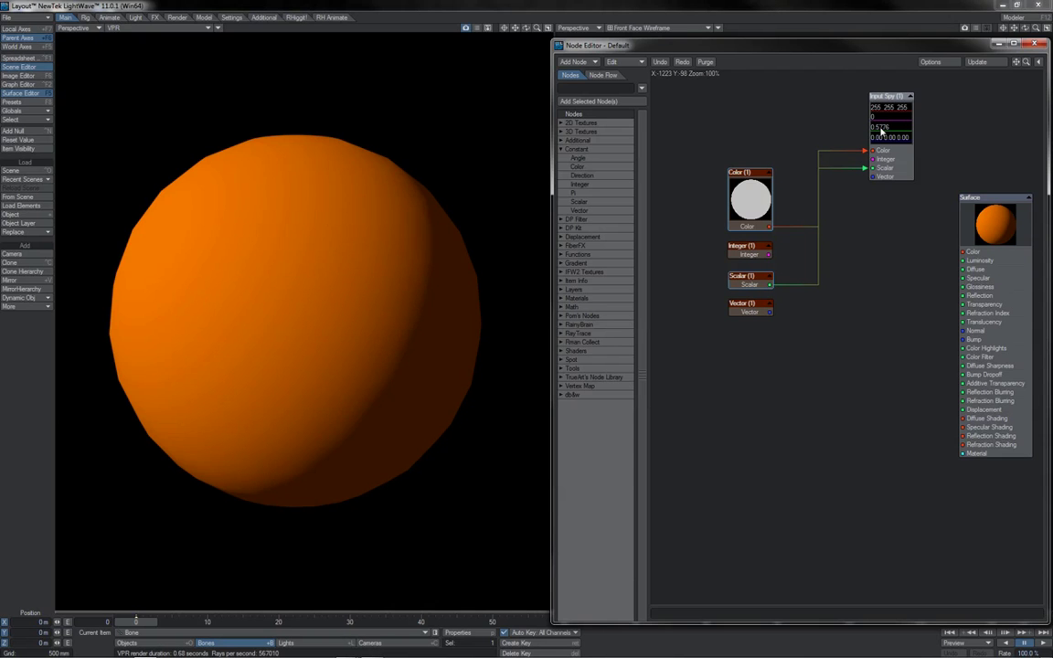
double_click(757, 206)
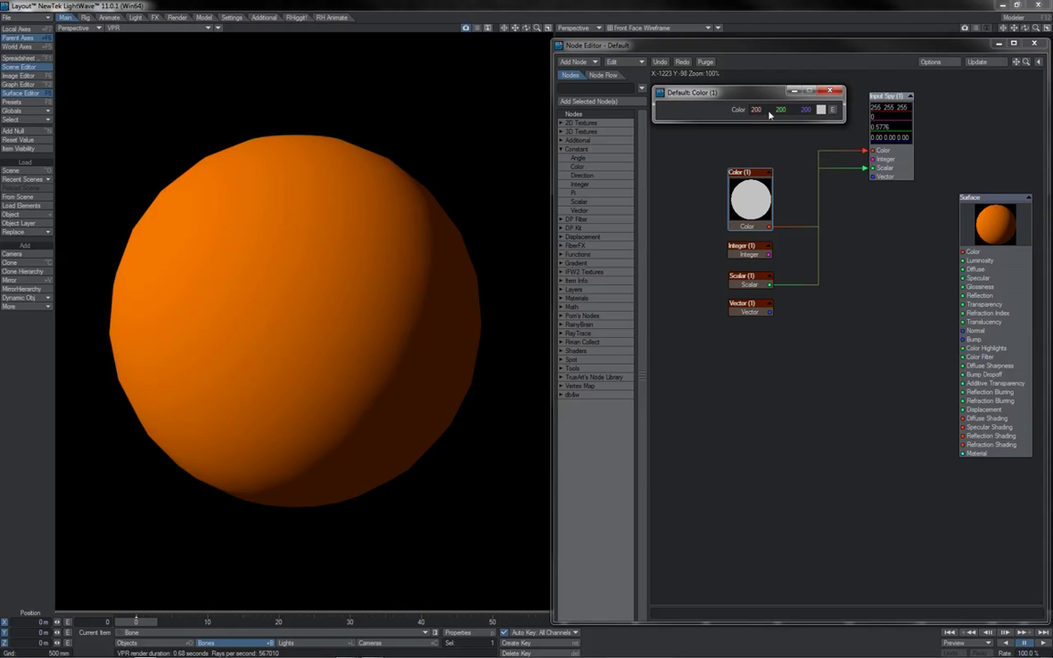
drag(770, 113, 840, 112)
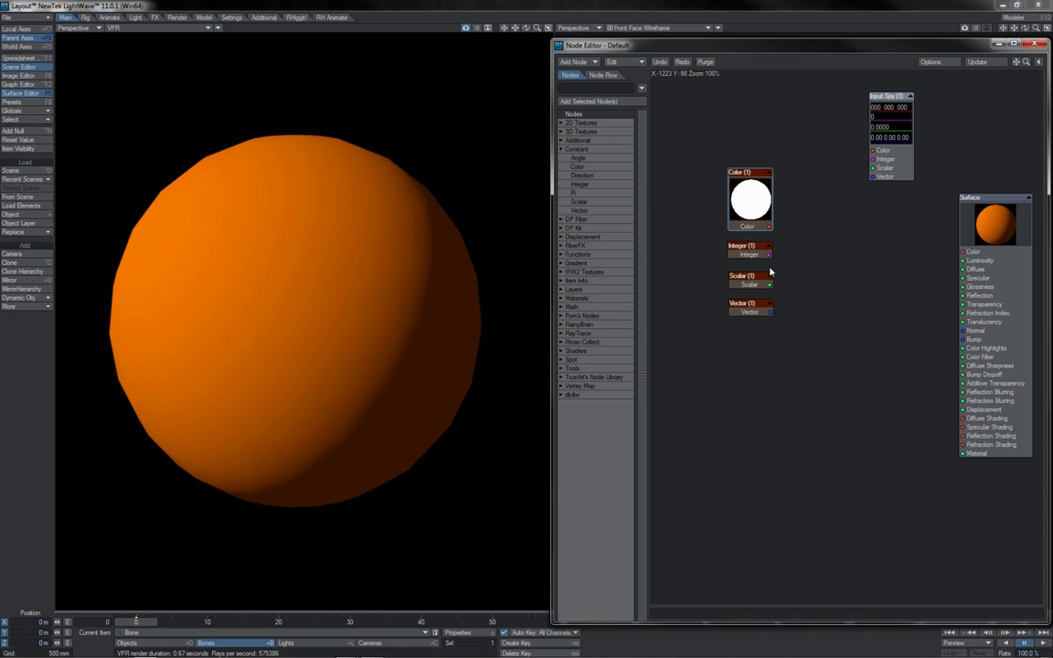
Pull trial connections from the Scalar, Vector and Color nodes' outputs.
drag(769, 284, 805, 347)
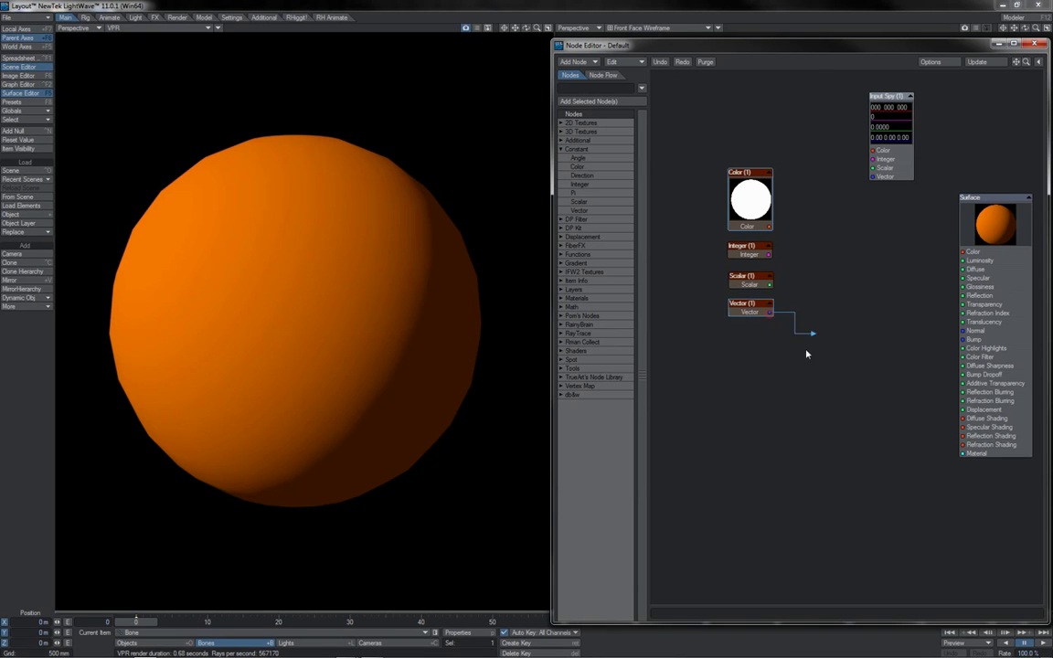
drag(769, 312, 796, 356)
drag(770, 229, 838, 257)
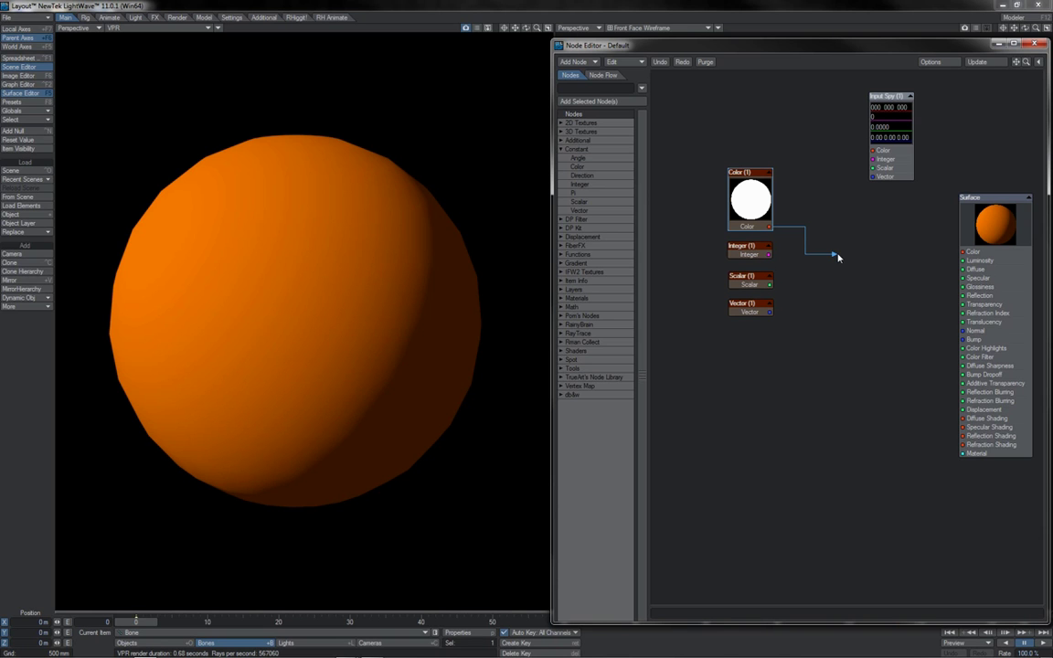
drag(837, 257, 767, 258)
Connect the white Color node's output to the Input Spy's Scalar input as a trial and remove the link.
drag(768, 227, 867, 169)
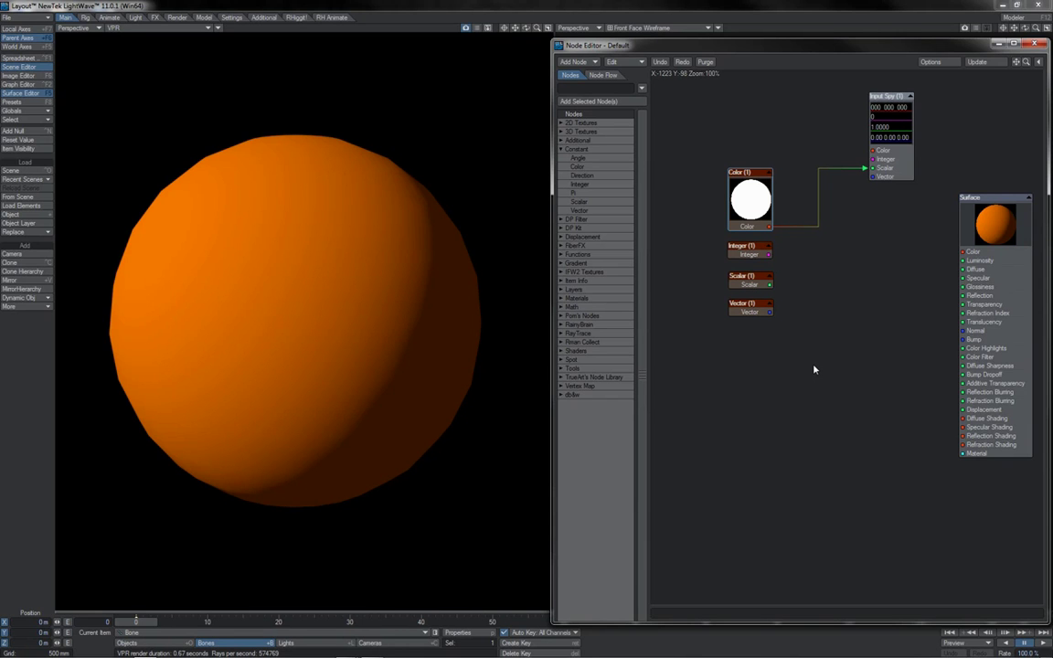
drag(769, 227, 791, 237)
Check the Vector node's component values and connect its output to the Input Spy's Color input.
drag(769, 311, 821, 293)
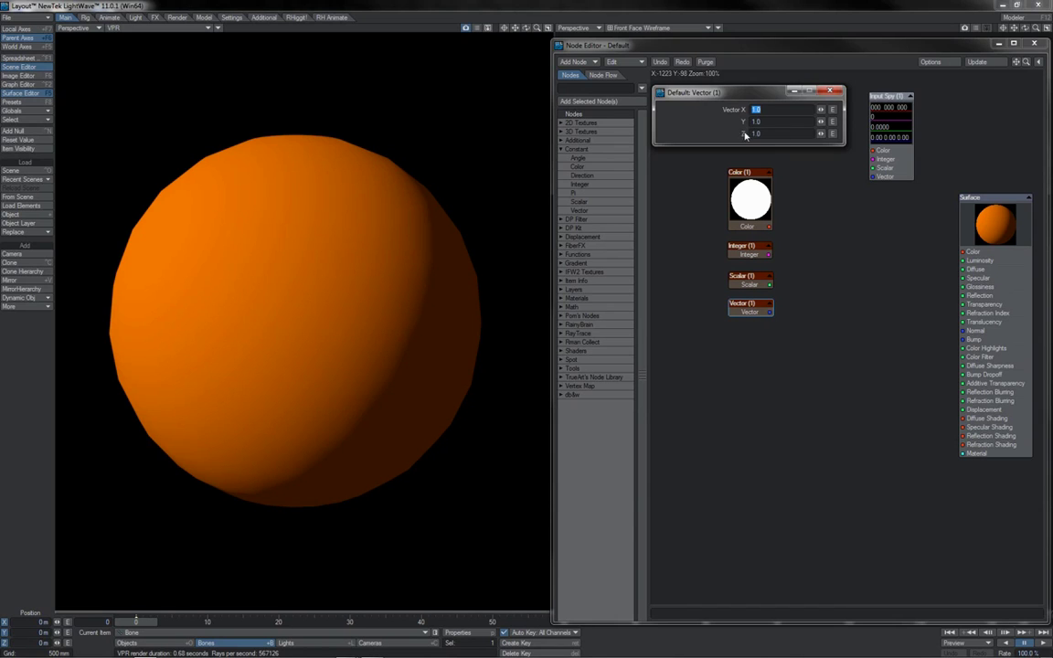
key(Escape)
drag(770, 312, 865, 150)
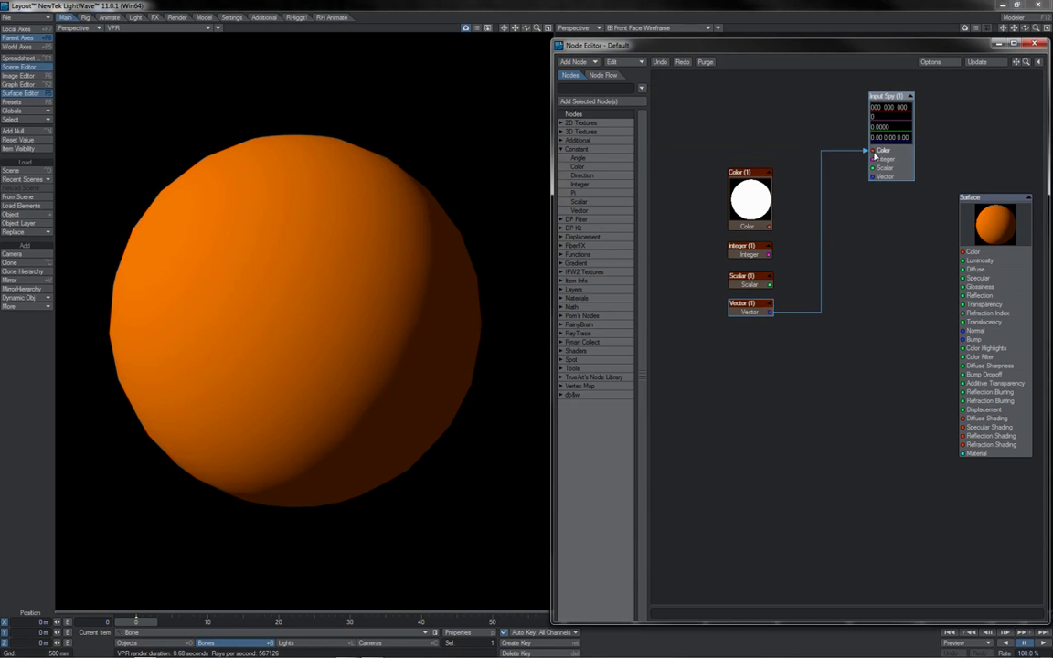
Set the Vector node's X to 1.0 and Y to 0.4, with its output also linked to the Surface's Color input.
double_click(766, 311)
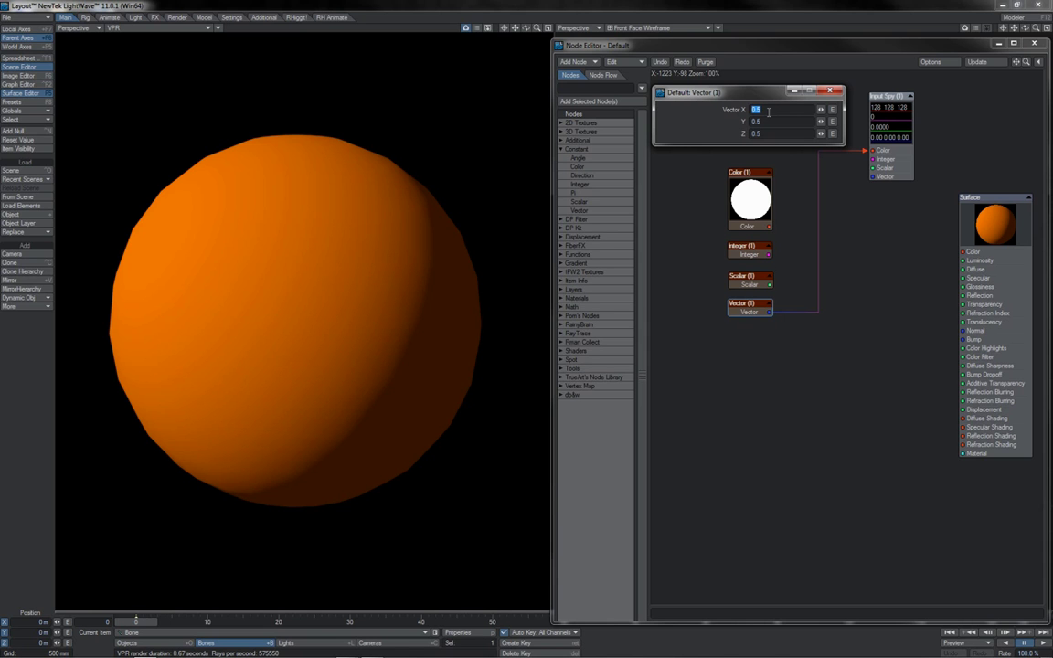
text(1)
key(Tab)
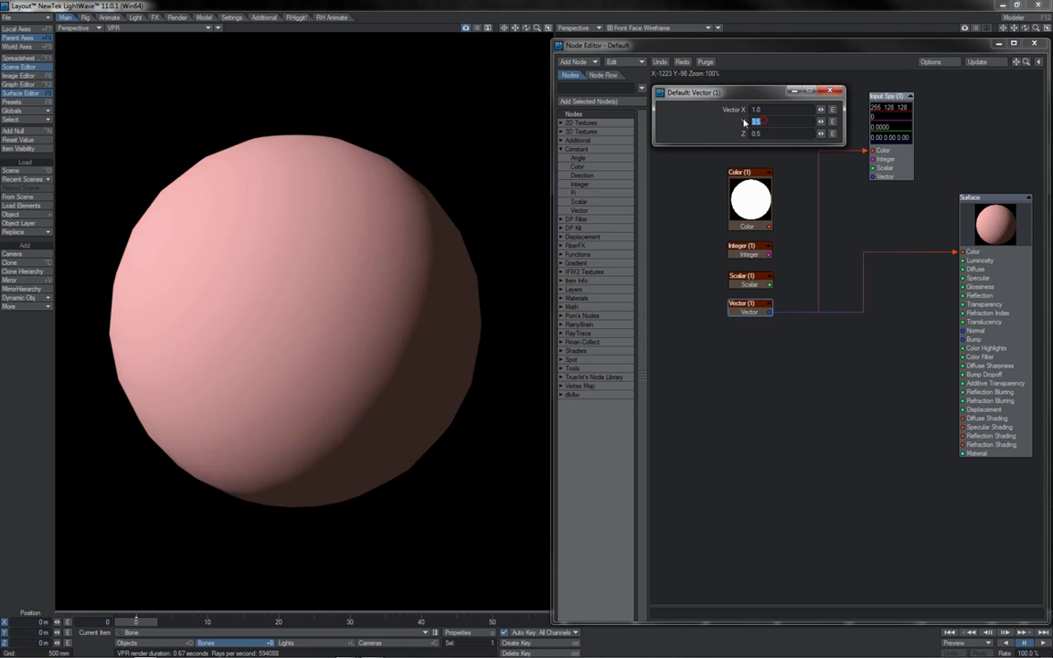
text(0.4)
key(Tab)
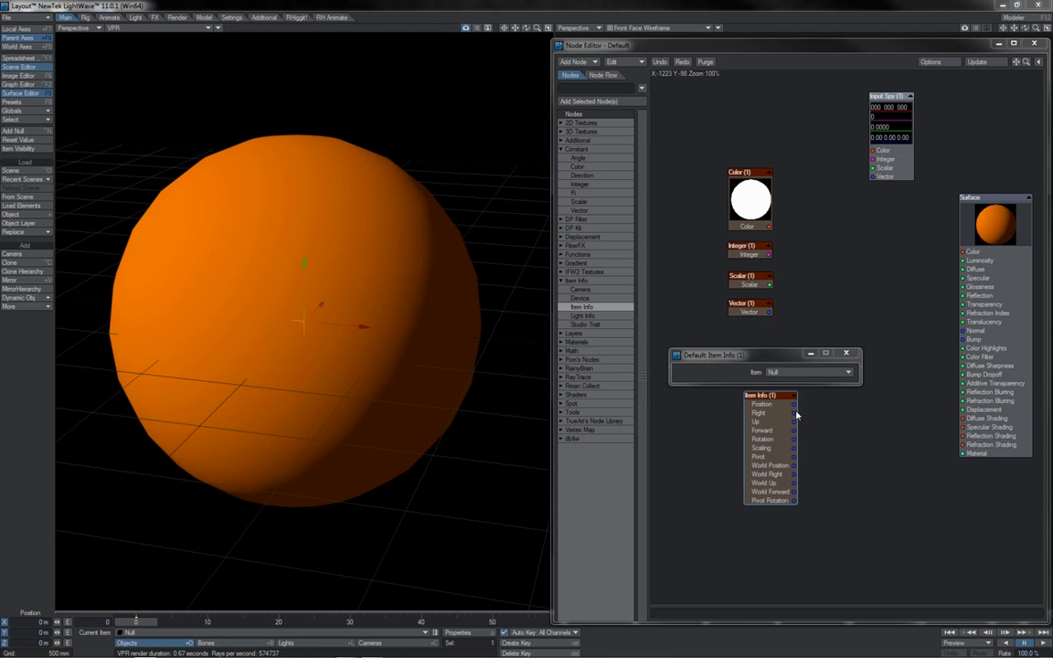
Connect the Item Info node's Position output to the Surface's Color input and move the null to about X 145, Y 200, Z 52 mm.
drag(793, 403, 955, 251)
drag(365, 303, 527, 306)
right_drag(366, 302, 474, 291)
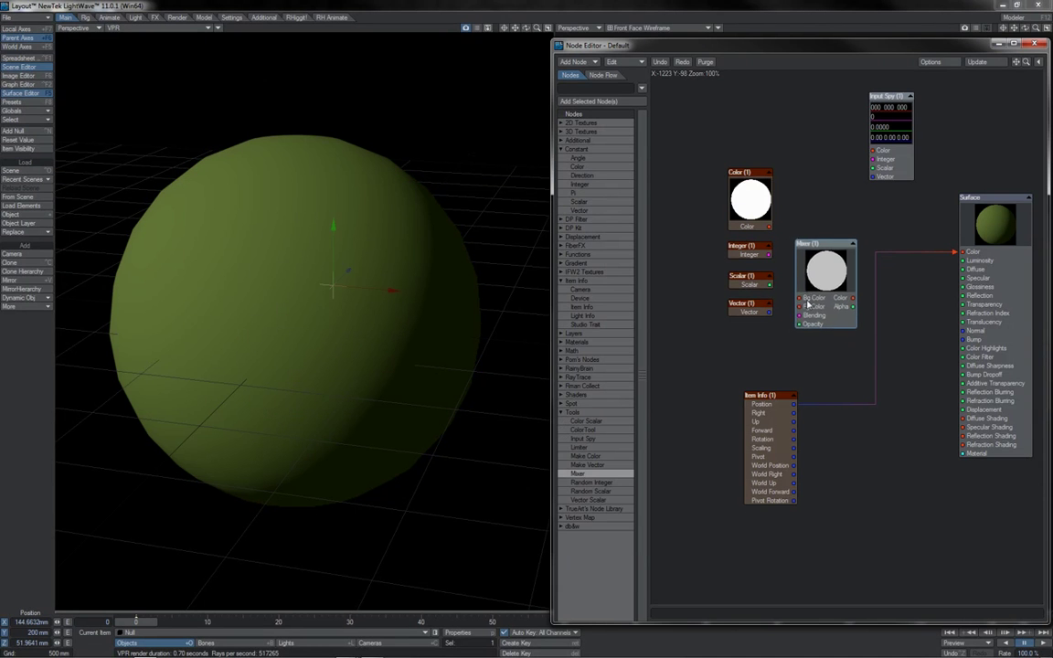
mouse_move(809, 295)
mouse_down()
mouse_move(793, 290)
mouse_move(794, 302)
mouse_move(818, 284)
mouse_up()
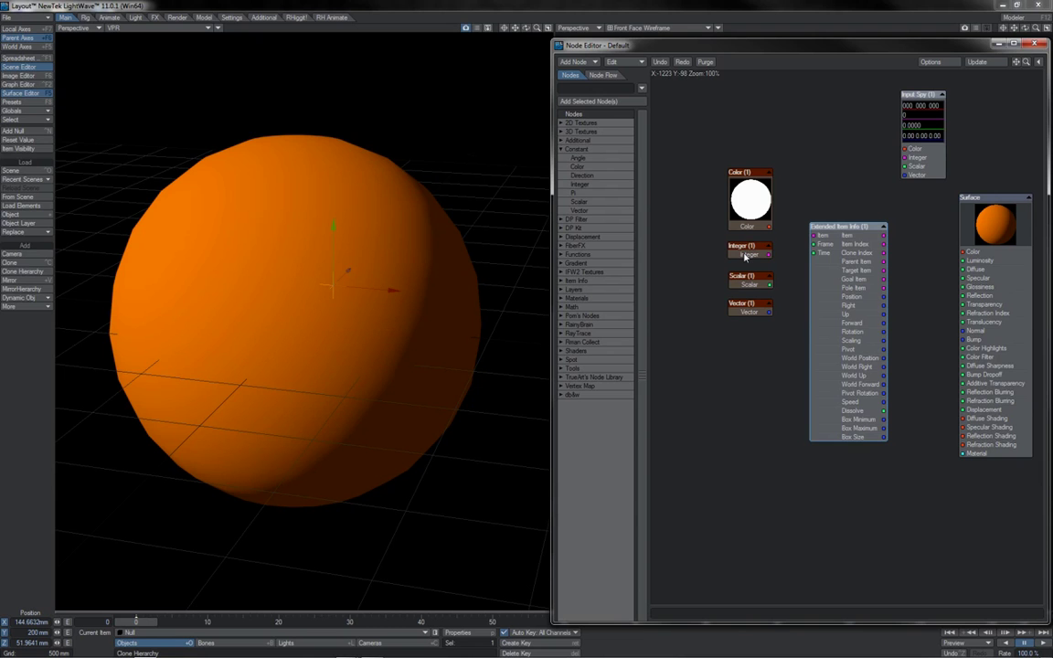
Reposition the Surface and Extended Item Info nodes, and link the Integer node through Extended Item Info's Item to the Input Spy's Integer input.
click(744, 256)
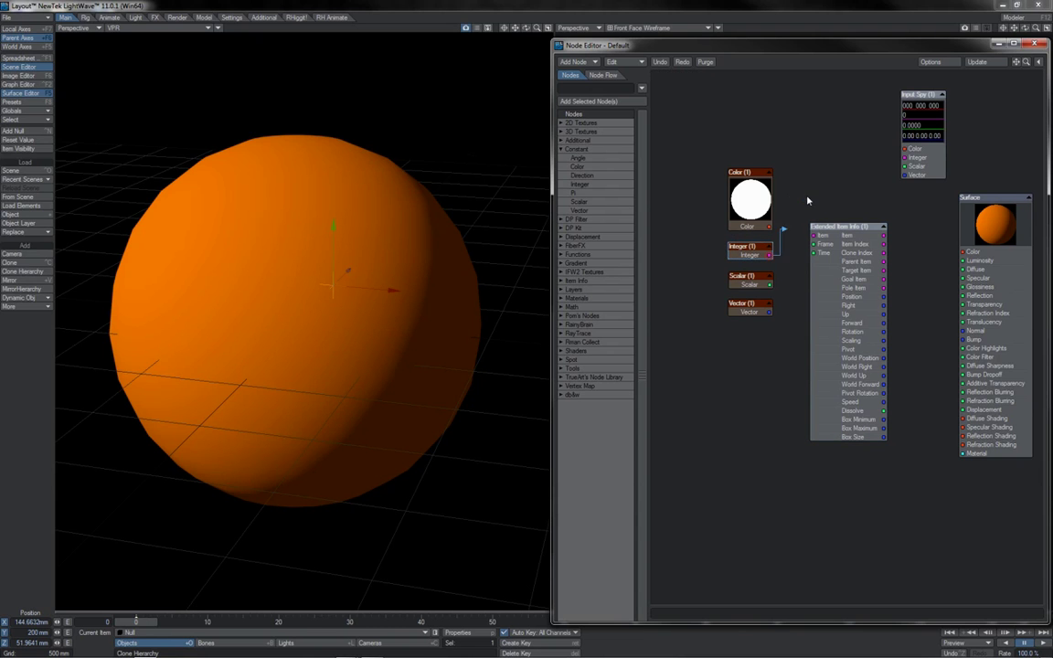
mouse_move(769, 255)
mouse_down()
mouse_move(782, 285)
mouse_move(808, 202)
mouse_move(791, 244)
mouse_move(797, 194)
mouse_move(791, 242)
mouse_move(768, 263)
mouse_up()
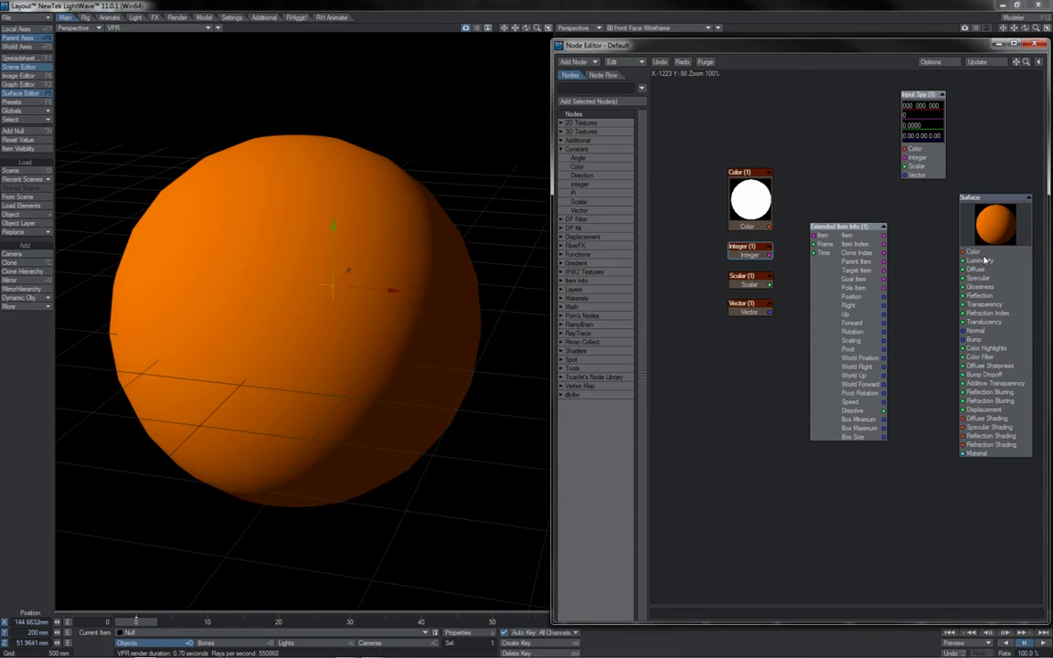
drag(968, 277, 962, 283)
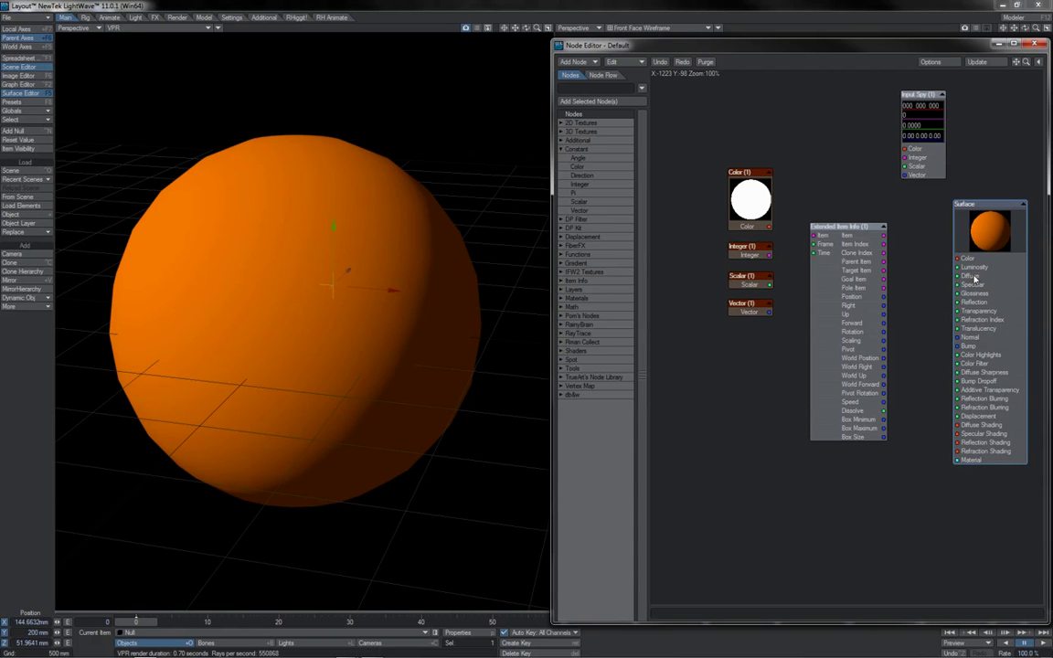
drag(833, 244, 828, 247)
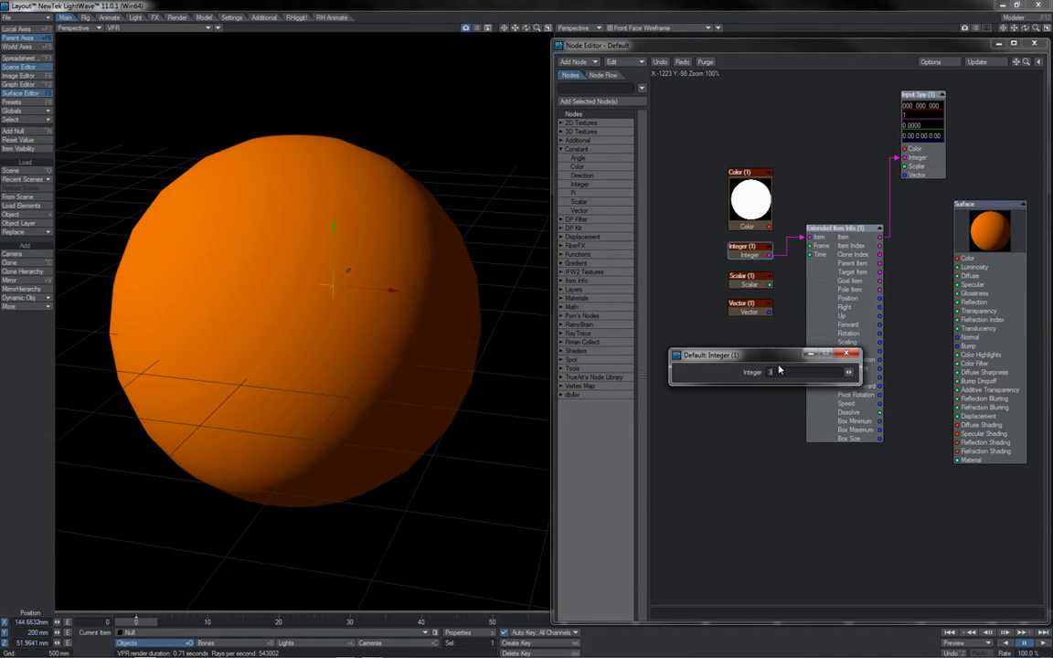
Set the Integer node's value to 3.
text(3)
key(Return)
click(755, 299)
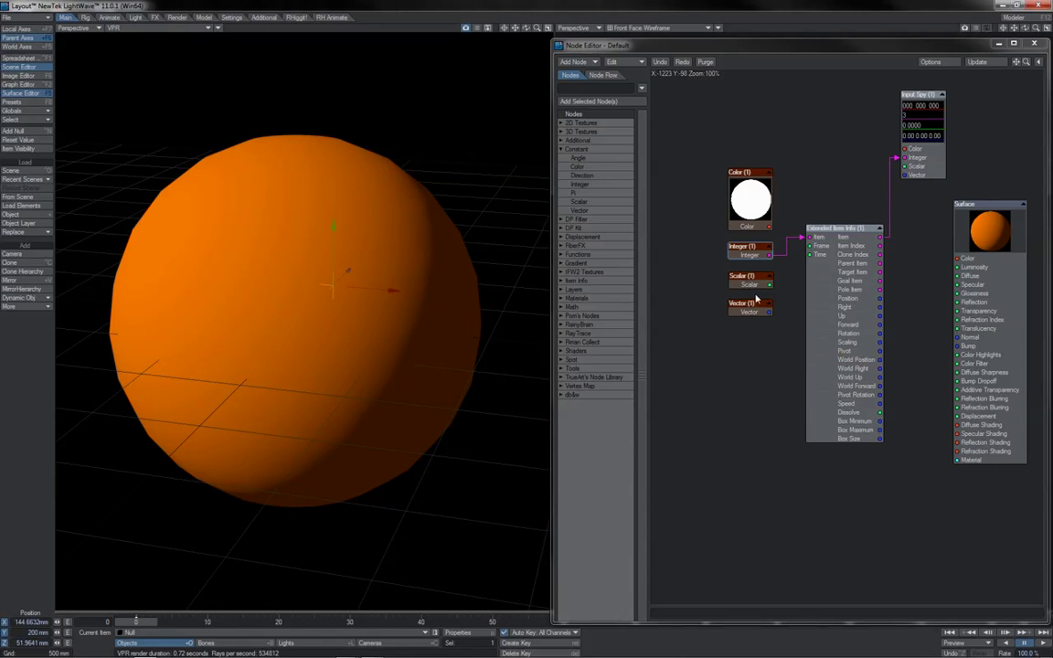
Link the Scalar node to Extended Item Info's Item input and try a value of 1.9, finishing with 2.
drag(769, 284, 798, 245)
double_click(740, 285)
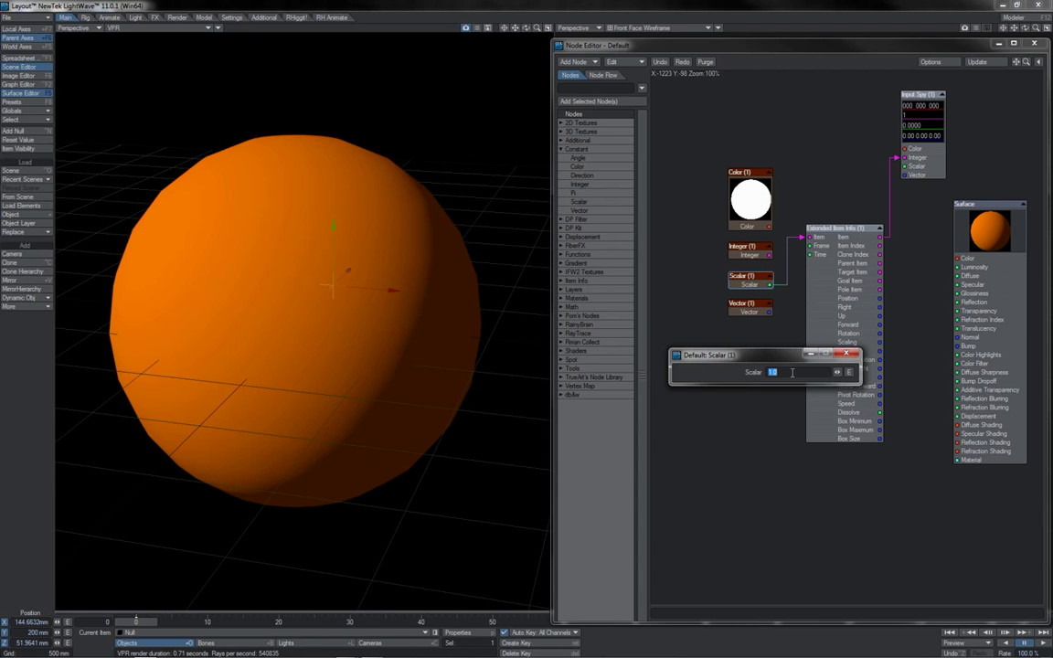
text(1.9)
key(BackSpace)
key(BackSpace)
key(BackSpace)
text(2)
drag(748, 377, 754, 377)
Link the Vector node's output to the Surface's Luminosity input and set the vector's Y and Z to 0.
drag(770, 313, 964, 274)
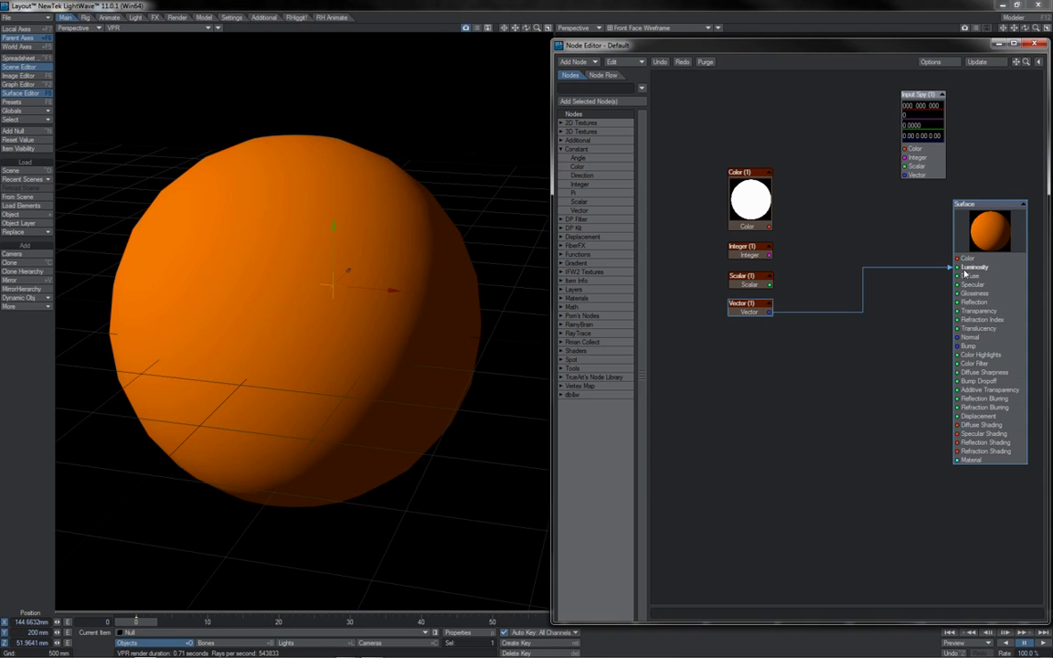
double_click(764, 311)
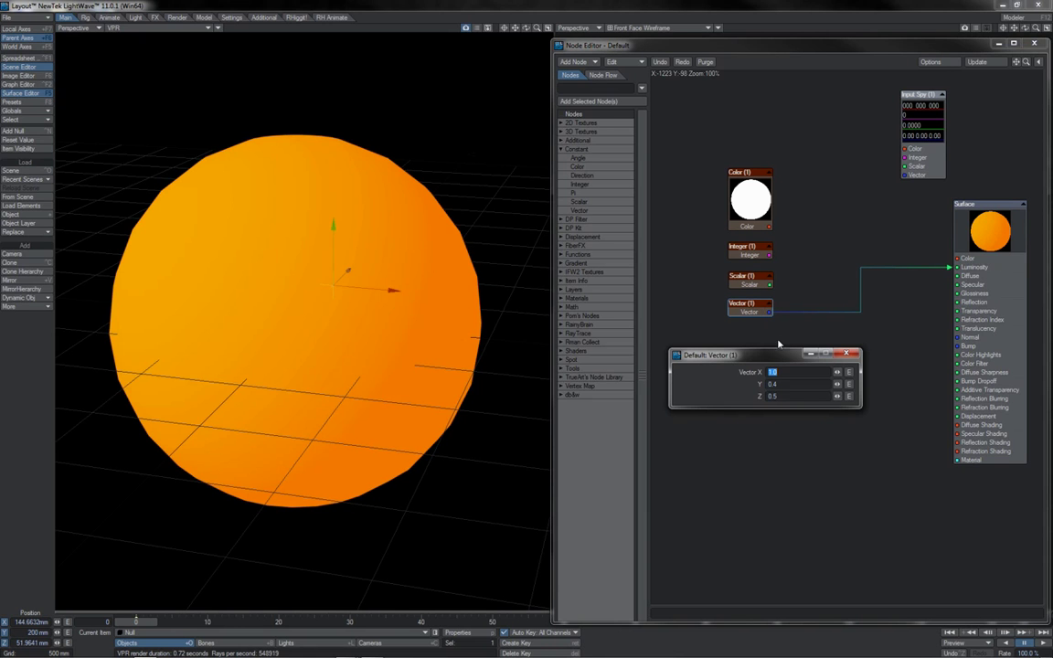
click(789, 371)
key(Tab)
text(0)
key(Tab)
text(0)
key(Return)
Set the Vector node's Y and Z values to 10.
drag(778, 382, 744, 396)
text(10)
key(Tab)
text(10)
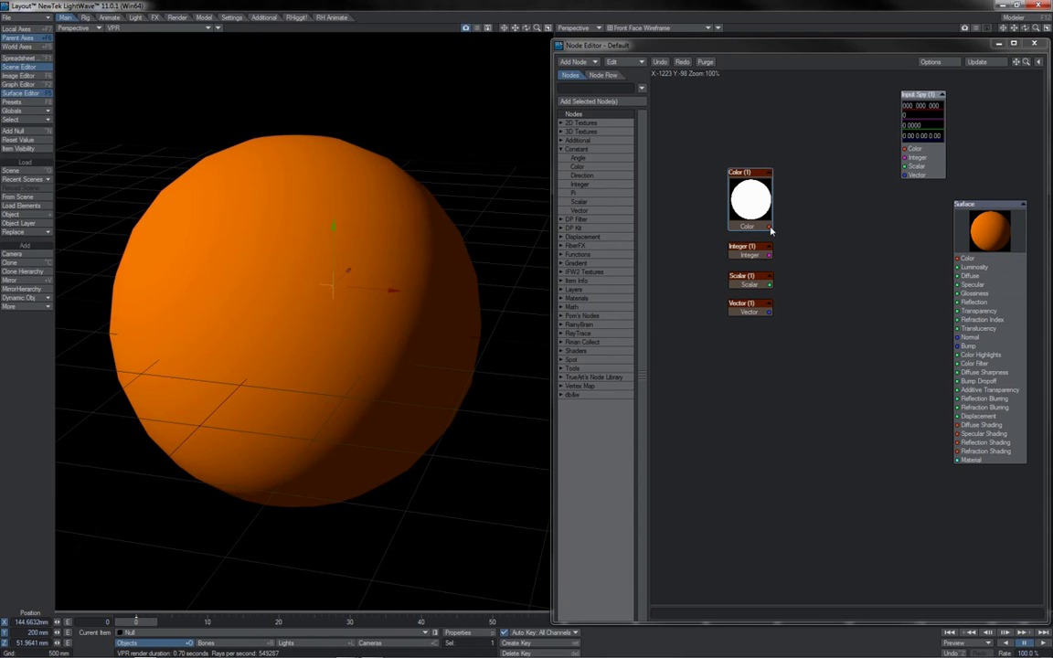
Link the Color node to the Surface's Luminosity input, reduce its green and blue to 0, and raise its red channel.
drag(770, 227, 956, 267)
double_click(755, 206)
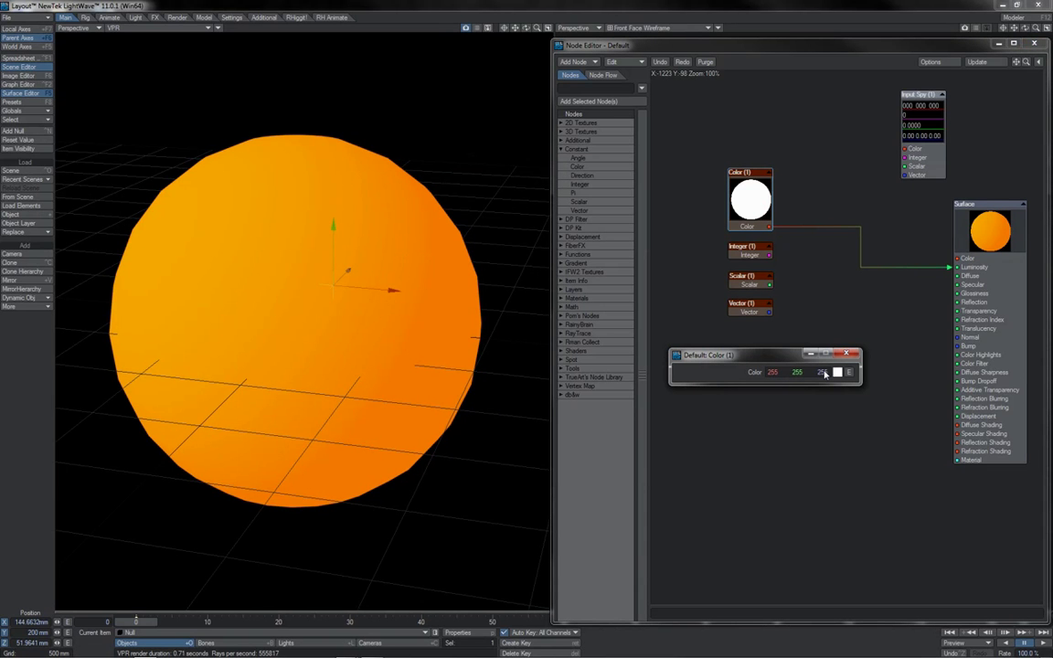
drag(824, 374, 694, 374)
drag(800, 373, 671, 374)
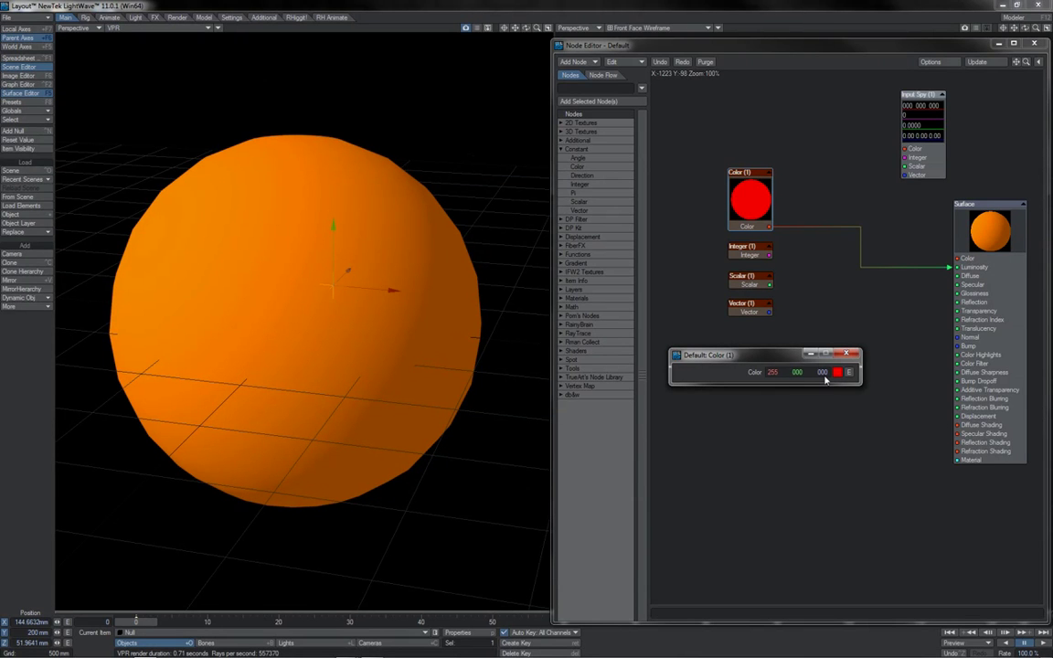
drag(773, 372, 875, 372)
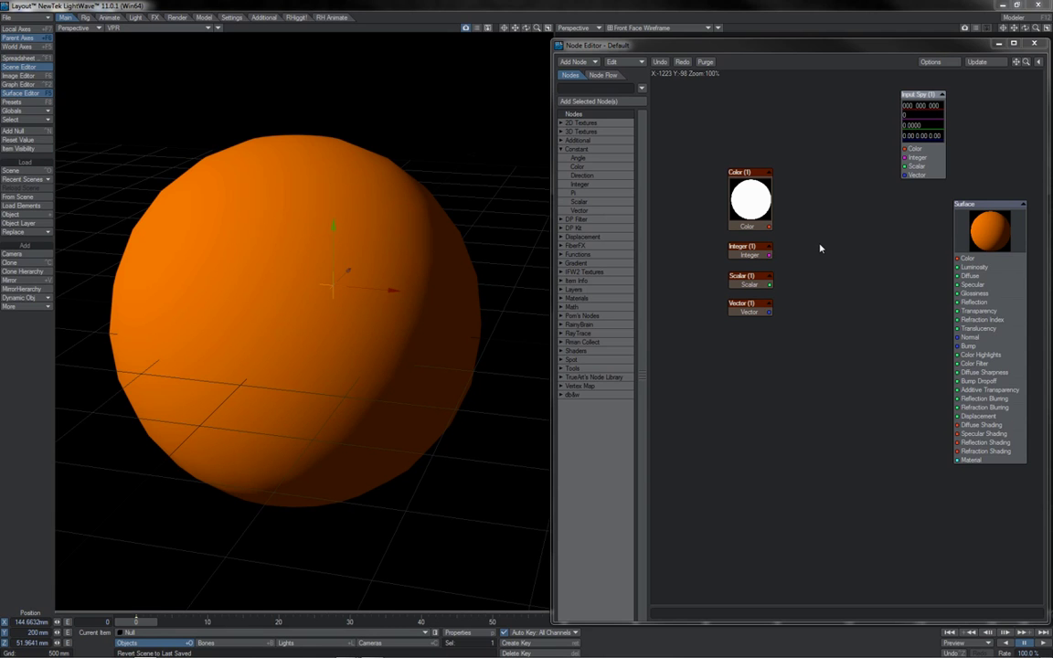
Shift the Vector node slightly down and add constant Direction and Angle nodes below it.
drag(742, 309, 744, 316)
click(737, 329)
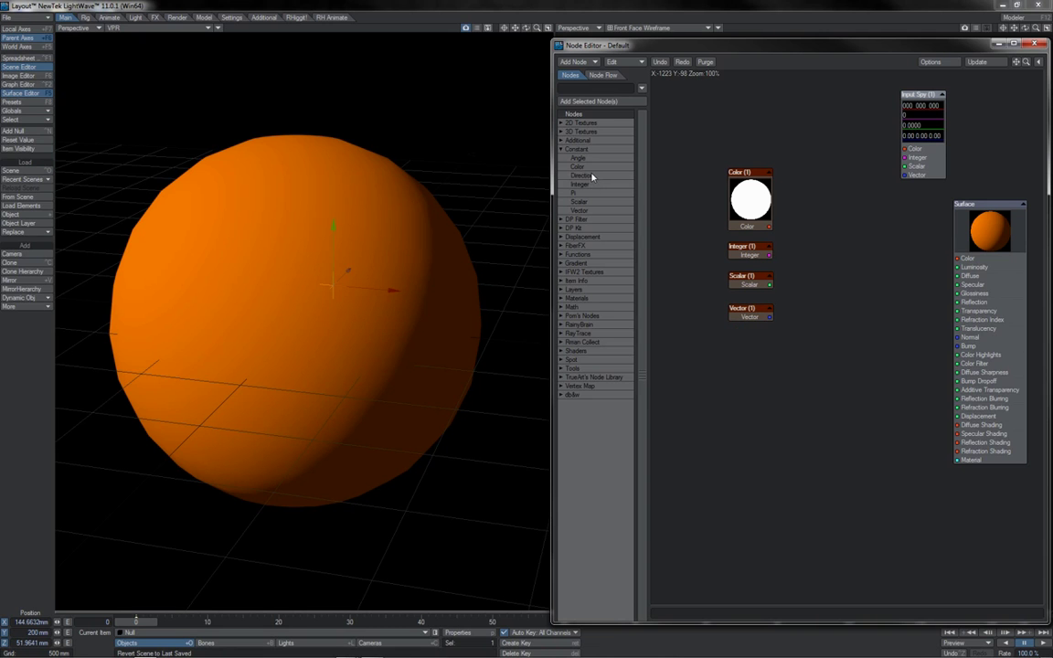
drag(590, 176, 751, 350)
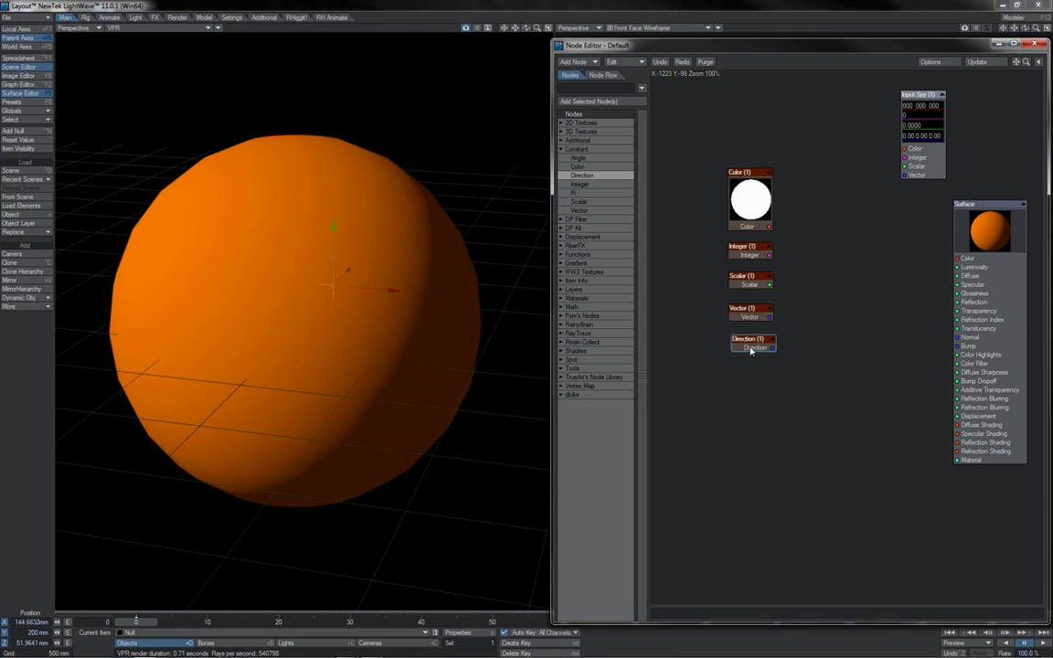
drag(751, 350, 753, 405)
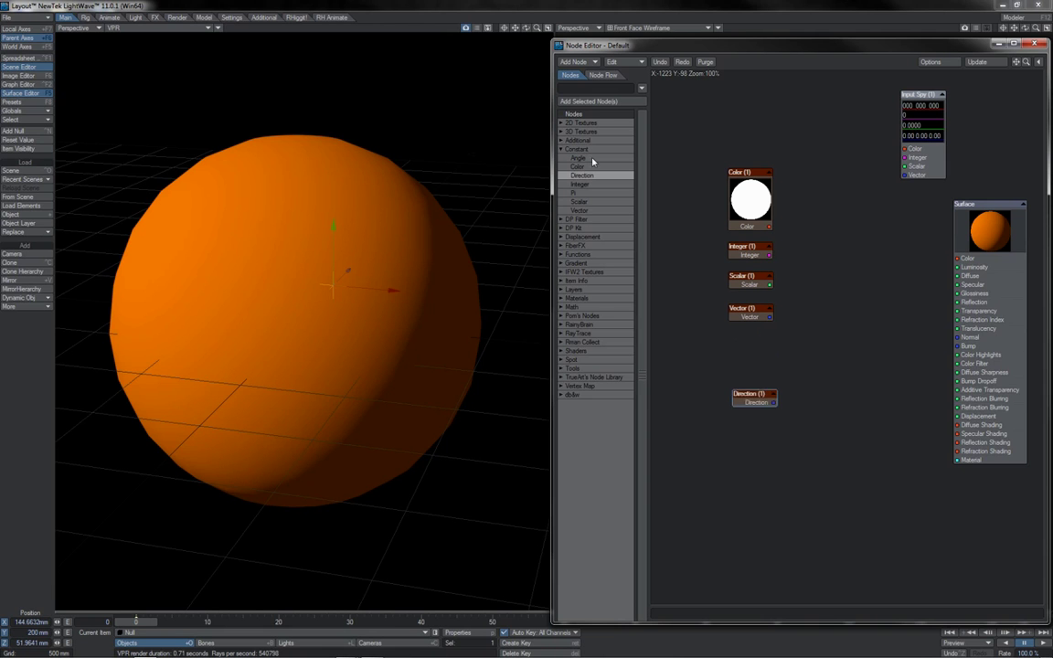
drag(585, 158, 749, 375)
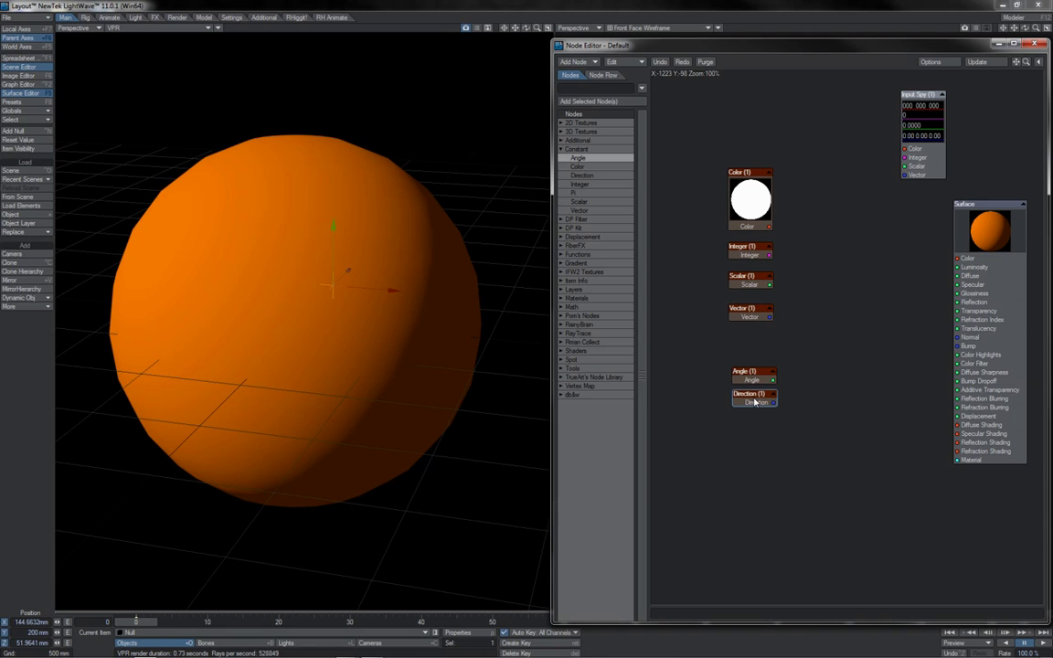
Examine the Direction node's H, P and B fields, leaving their values as they are.
click(747, 400)
double_click(747, 400)
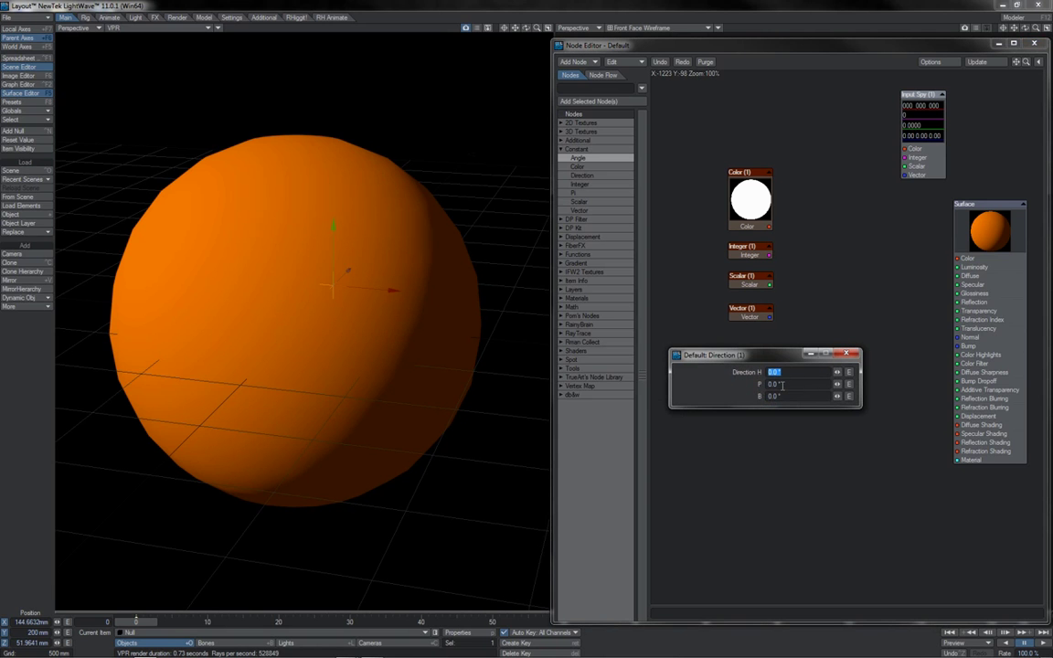
click(782, 386)
click(786, 396)
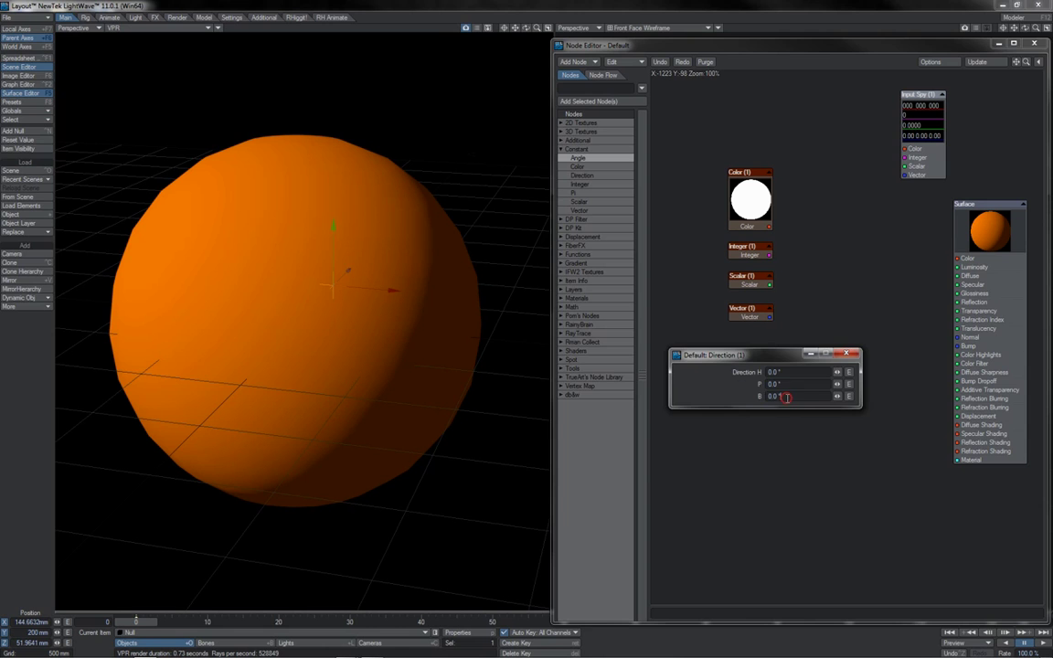
click(847, 354)
Set the Angle node to 60° and link its output to the Input Spy's Scalar input.
double_click(761, 379)
click(813, 372)
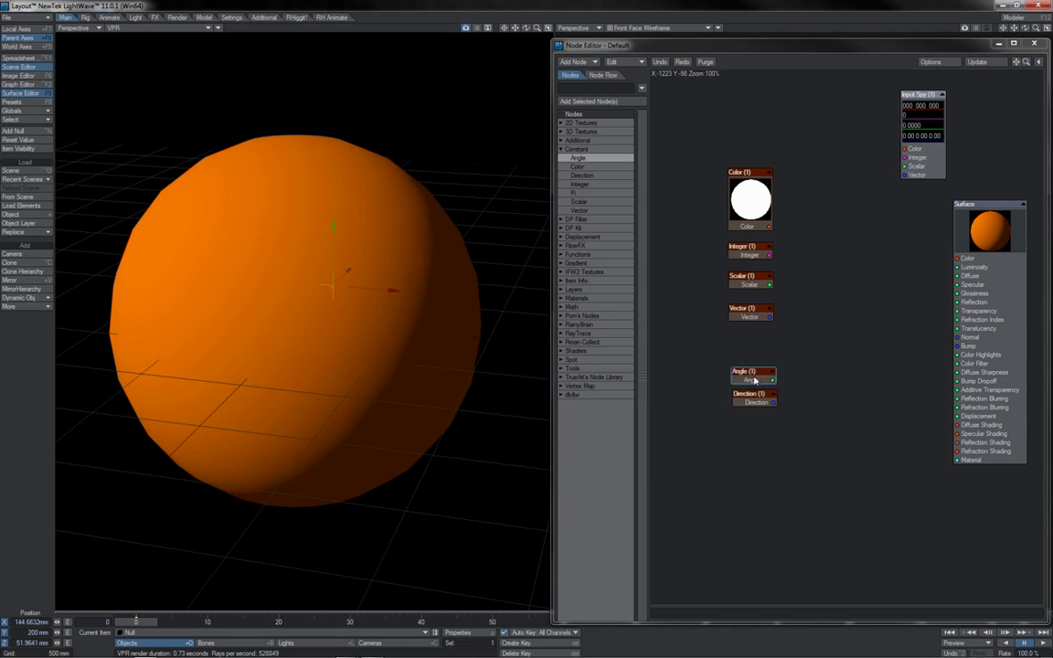
double_click(784, 372)
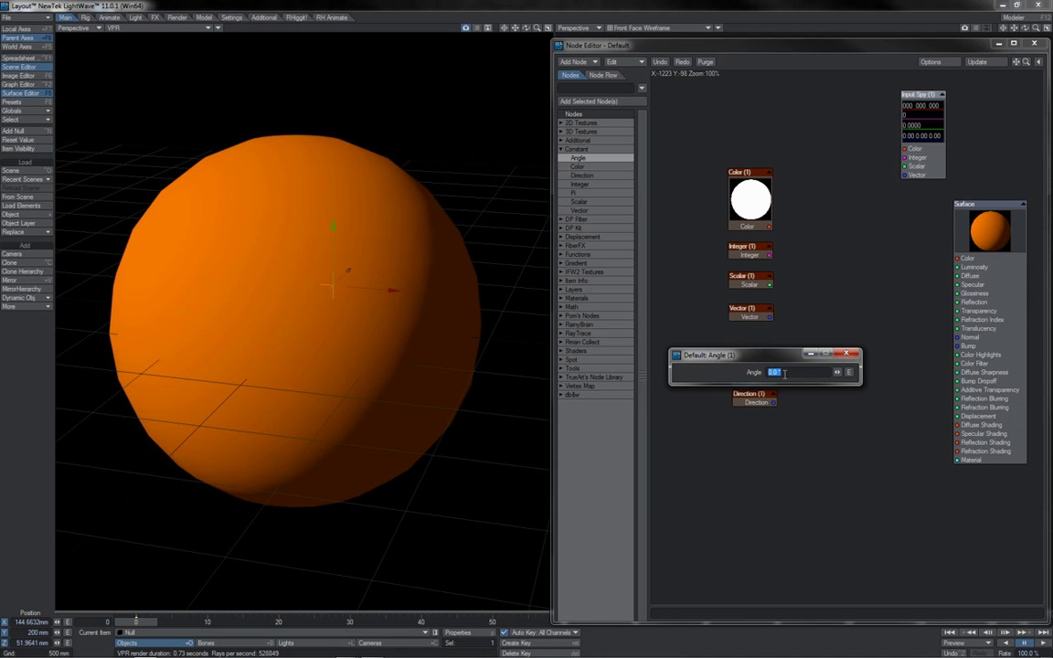
text(60)
key(Return)
click(844, 355)
drag(772, 380, 905, 167)
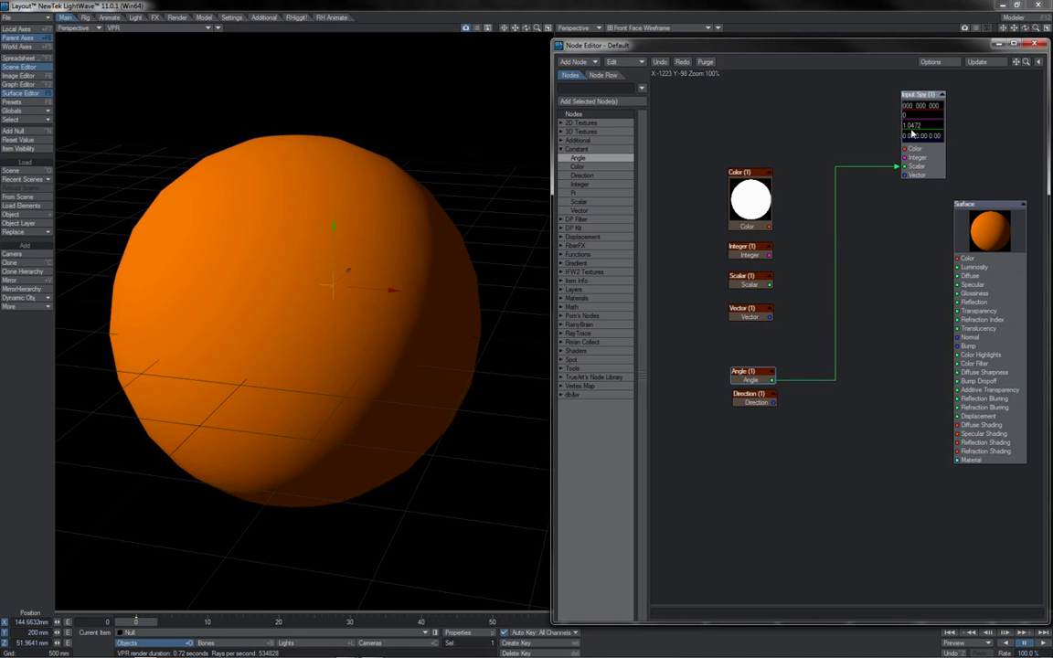
Try the Angle output on the Input Spy's Color input, return it to Scalar, and remove the link.
drag(899, 166, 903, 148)
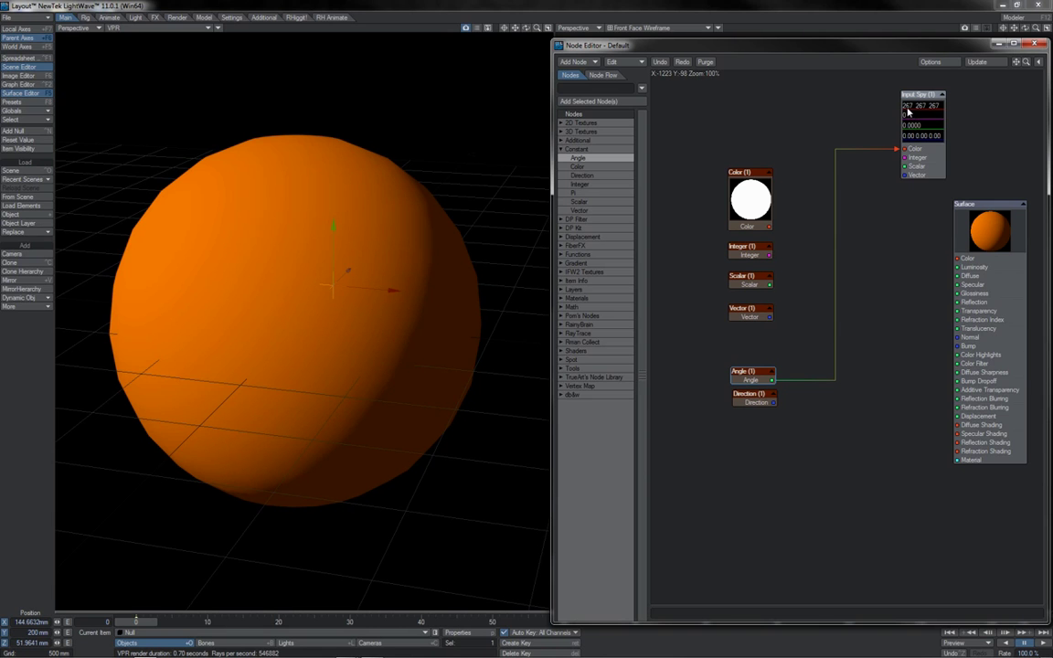
drag(899, 148, 904, 166)
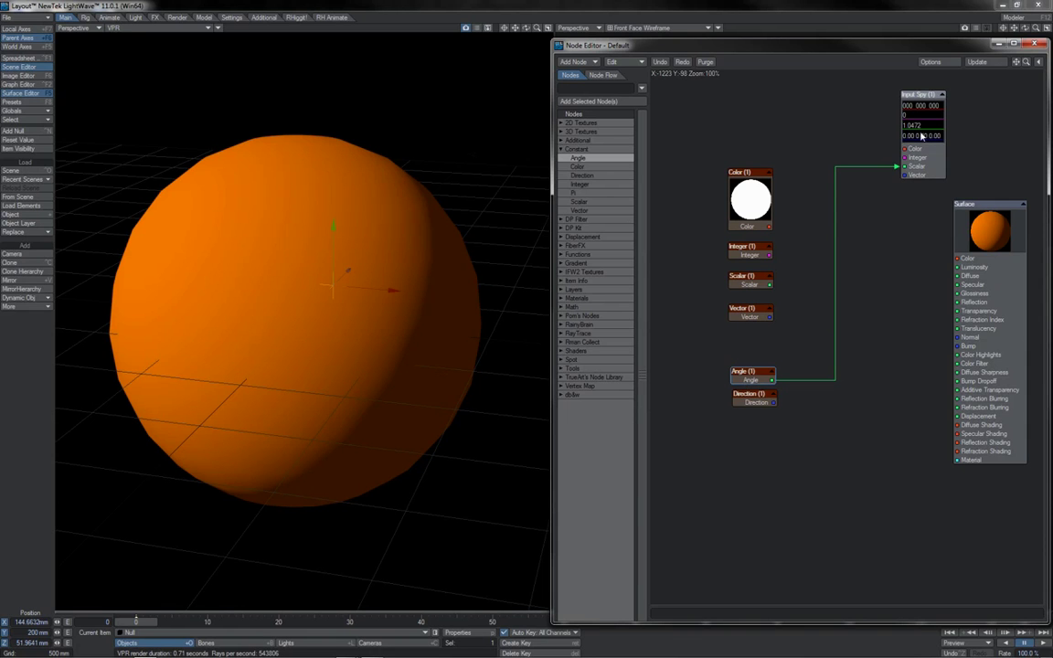
drag(895, 169, 761, 342)
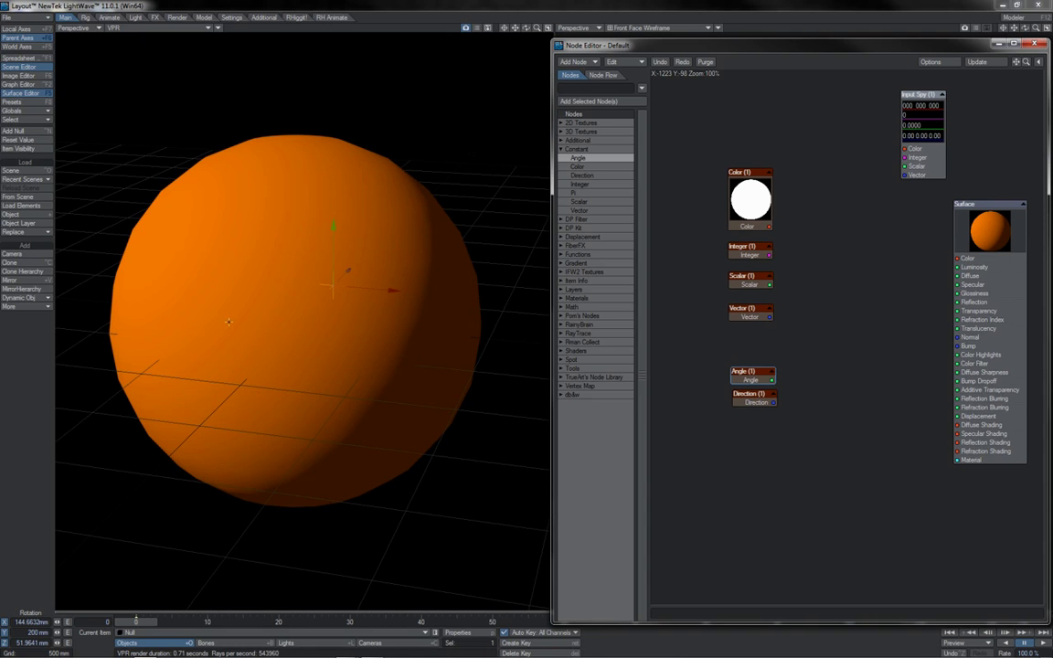
Activate the Rotate tool for the null and view its channels in the Graph Editor.
key(y)
key(ctrl+F2)
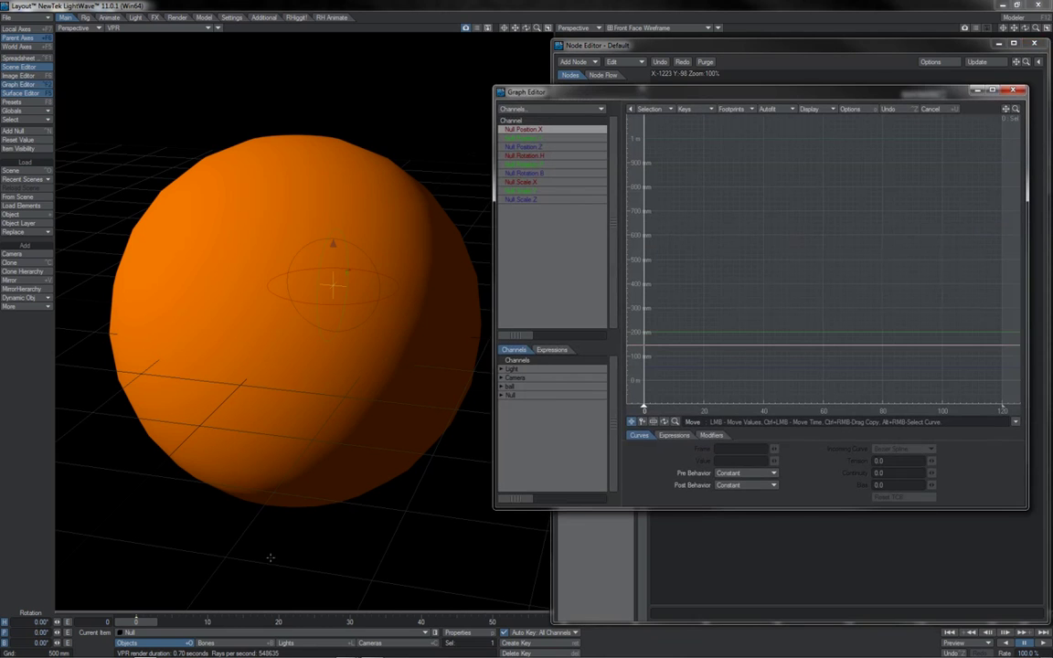
key(ctrl+F2)
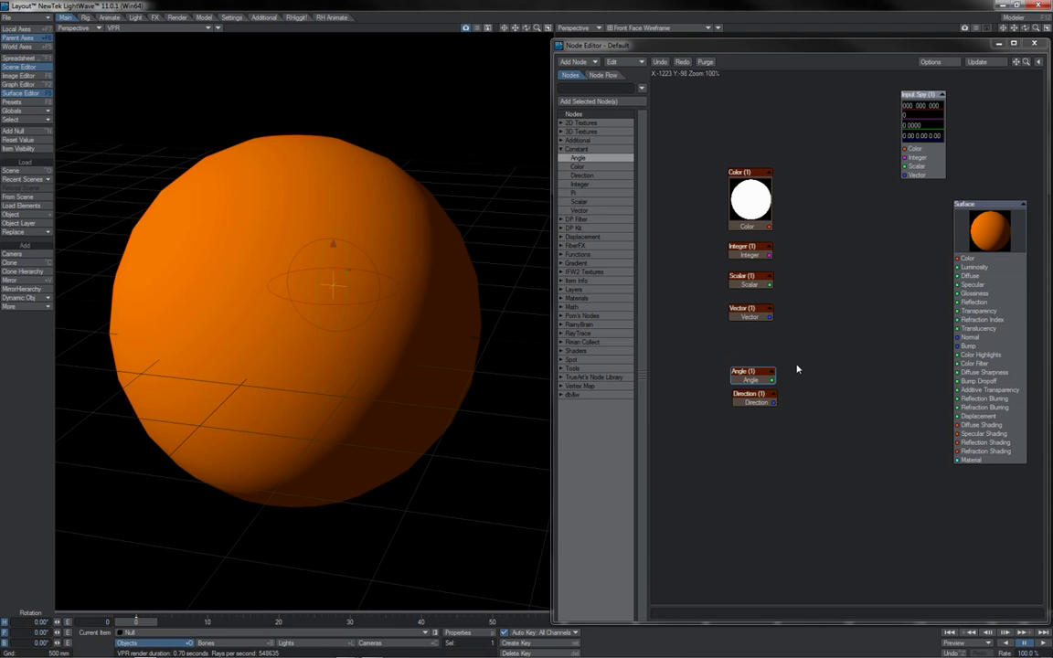
Set the Angle node's value to 1.04 and check the Direction node's angle fields.
double_click(760, 371)
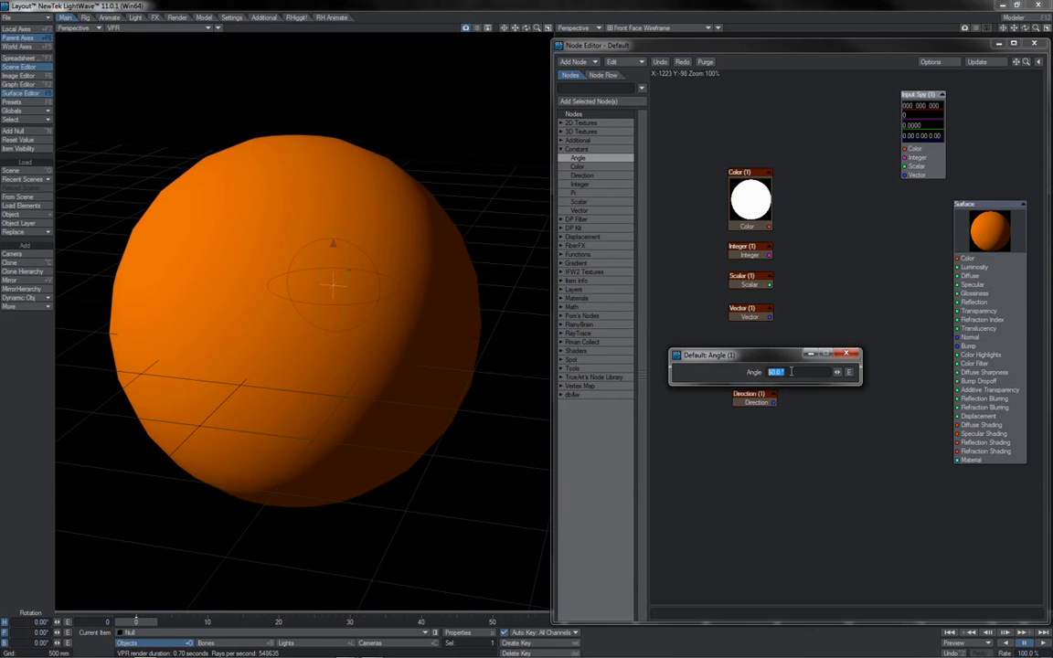
text(1.04)
key(Return)
double_click(754, 397)
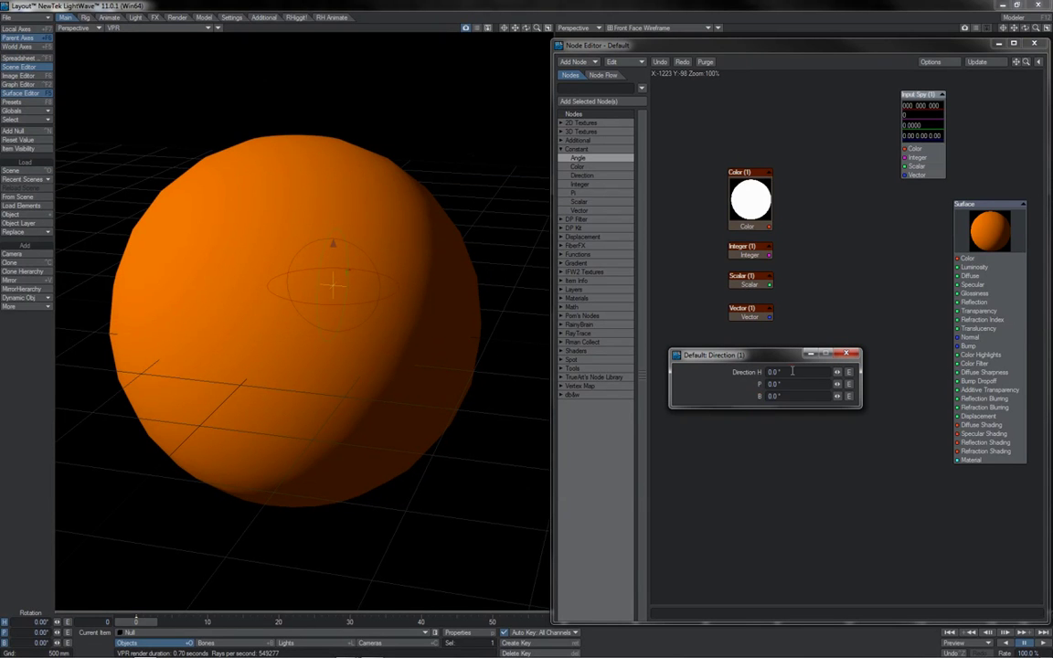
click(840, 356)
Link an added Item Info node's Rotation output to the Input Spy's Vector input and rotate the null to about H -19°, P -27°.
drag(774, 402, 822, 430)
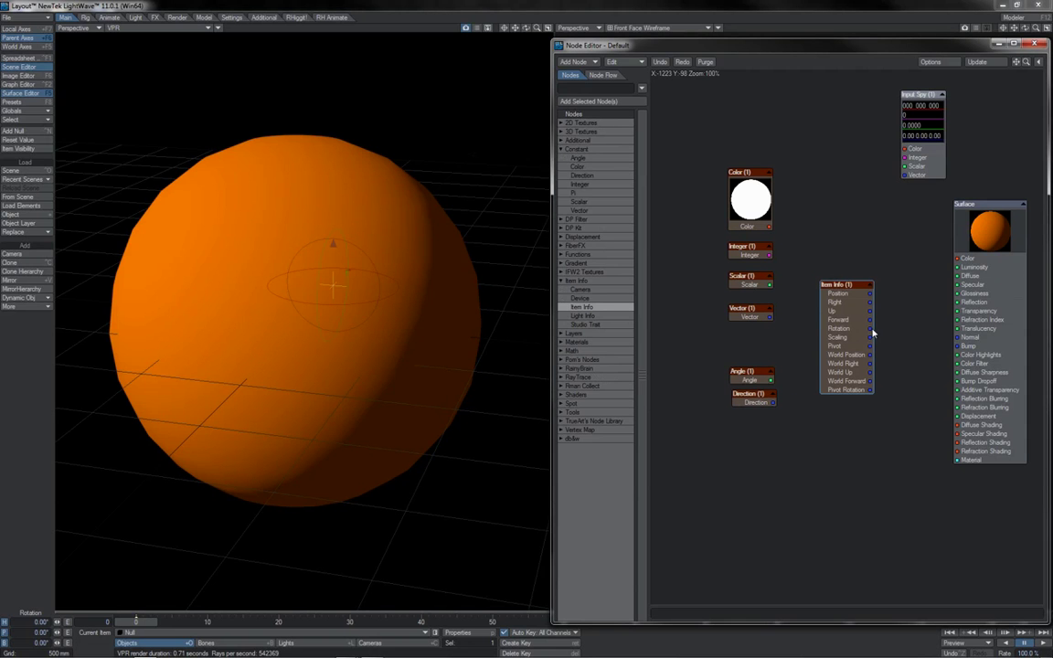
drag(873, 332, 902, 174)
drag(430, 313, 525, 323)
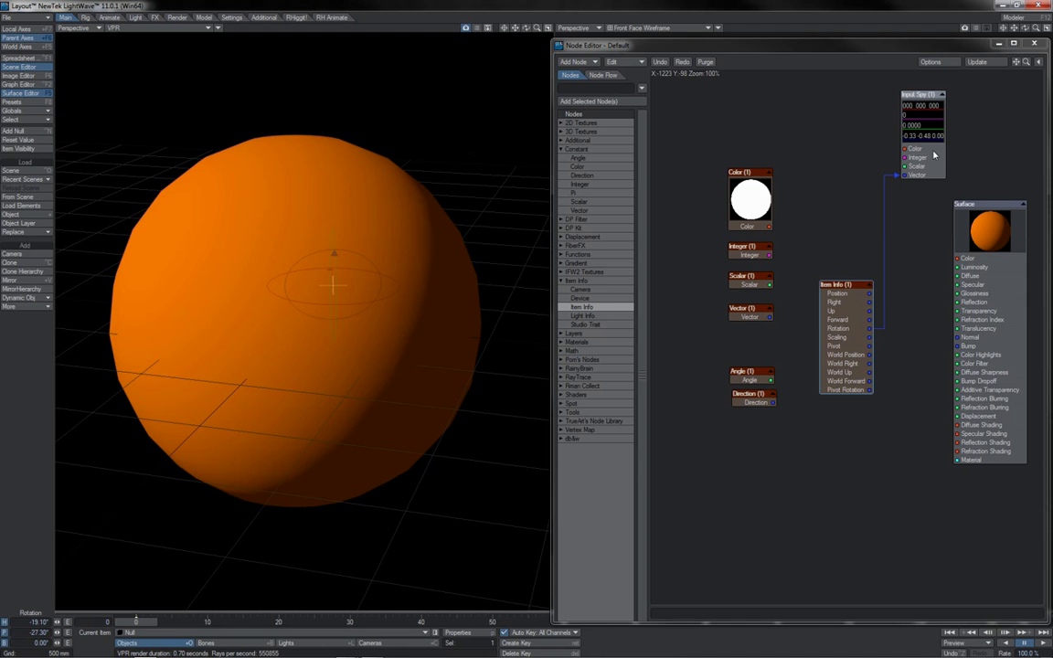
click(899, 175)
drag(845, 338, 756, 474)
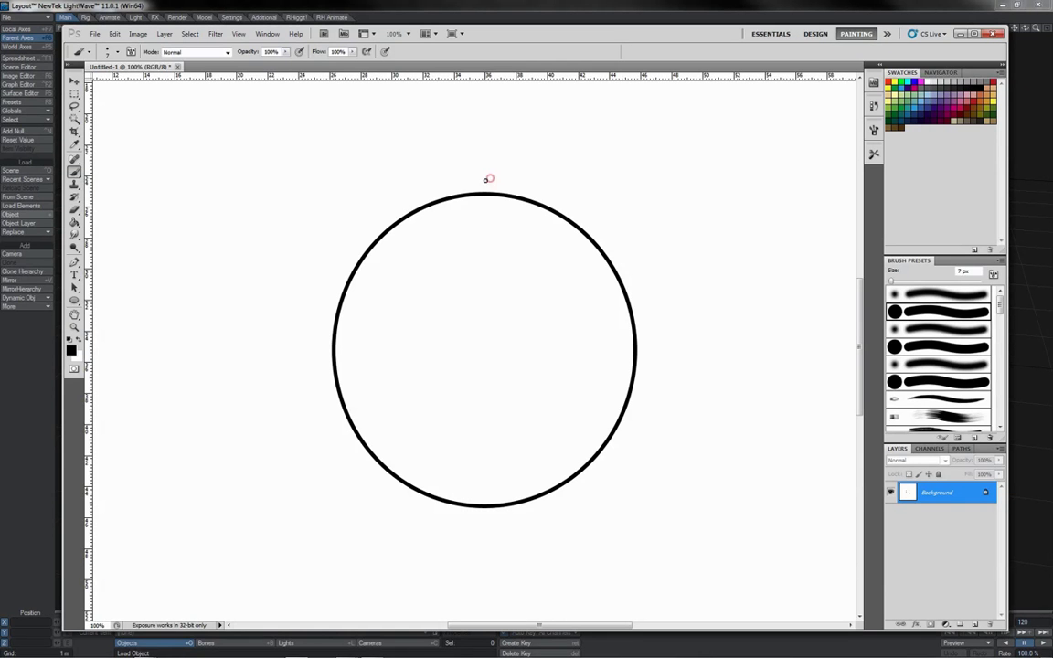
In Photoshop, mark the circle's centre and label its edge 0/360 at the top, 90° at the right and 180° at the bottom.
click(485, 352)
mouse_move(480, 201)
mouse_down()
mouse_move(480, 170)
mouse_move(498, 181)
mouse_move(486, 168)
mouse_move(453, 170)
mouse_up()
mouse_move(468, 154)
mouse_down()
mouse_move(464, 166)
mouse_move(471, 159)
mouse_up()
mouse_move(636, 347)
mouse_down()
mouse_move(652, 359)
mouse_move(667, 343)
mouse_up()
drag(487, 508, 488, 522)
drag(478, 530, 478, 549)
drag(484, 528, 490, 549)
drag(493, 530, 503, 528)
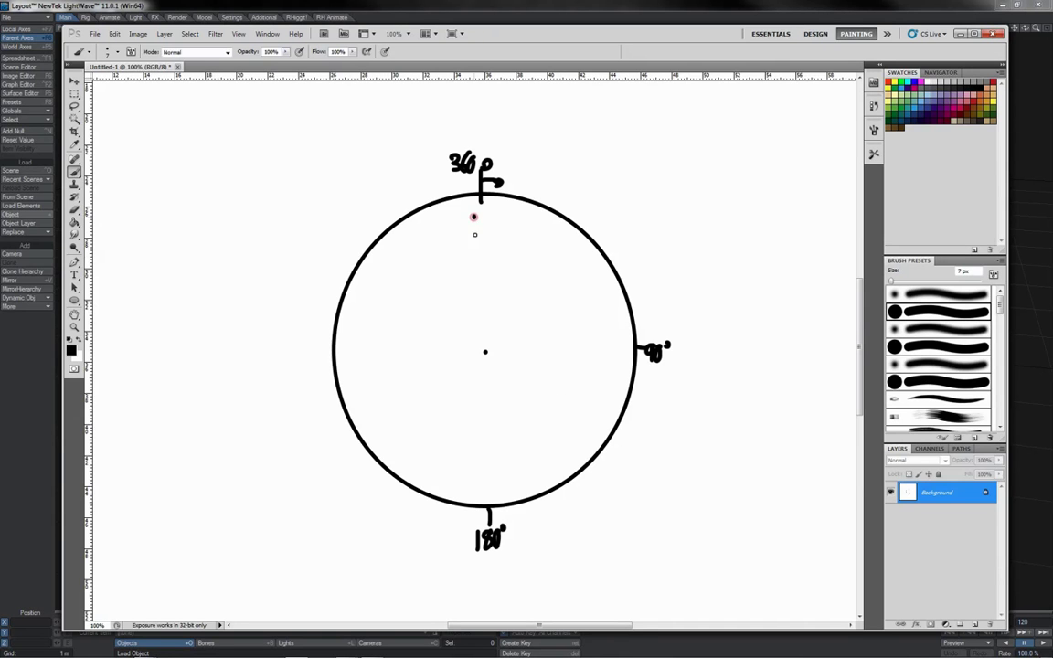
Write the clock numbers 12, 3, 9 and 6 inside the circle at their clock positions.
mouse_move(474, 215)
mouse_down()
mouse_move(473, 239)
mouse_move(504, 239)
mouse_up()
drag(605, 340, 601, 372)
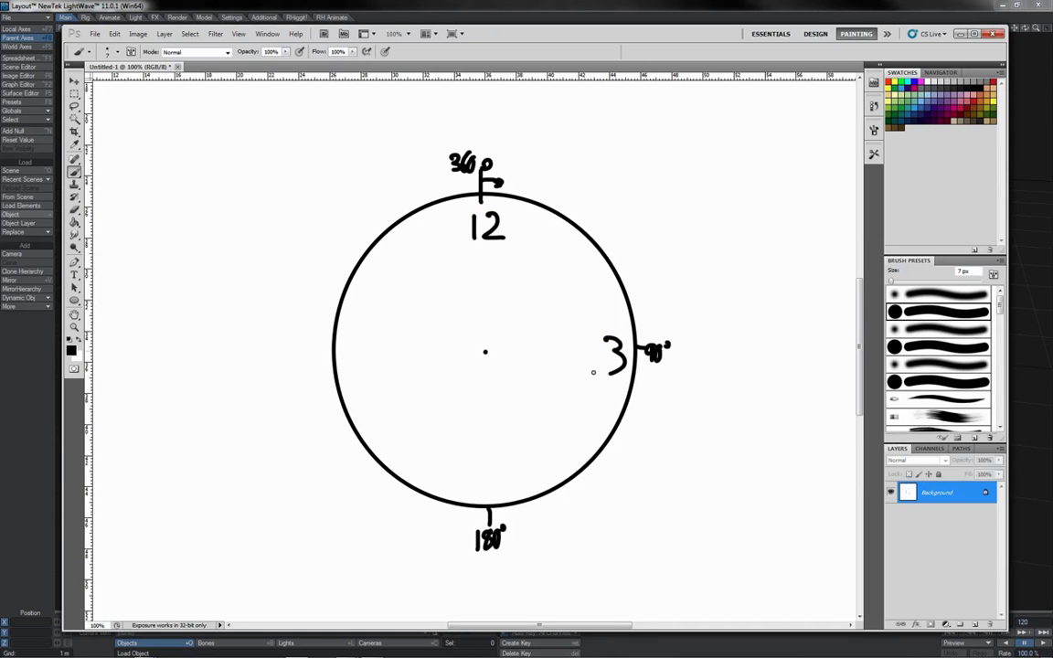
drag(367, 344, 363, 370)
drag(491, 454, 480, 472)
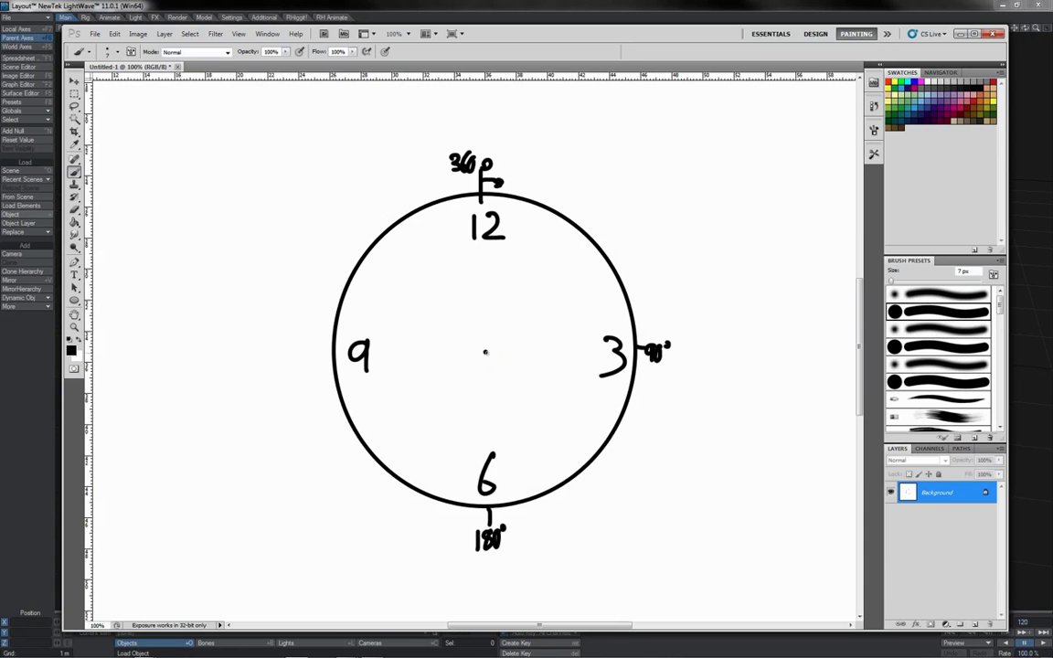
Draw lines from the centre toward 12 and 1 with an angle arc between them, plus a radius line to 3 with end ticks.
drag(485, 352, 552, 225)
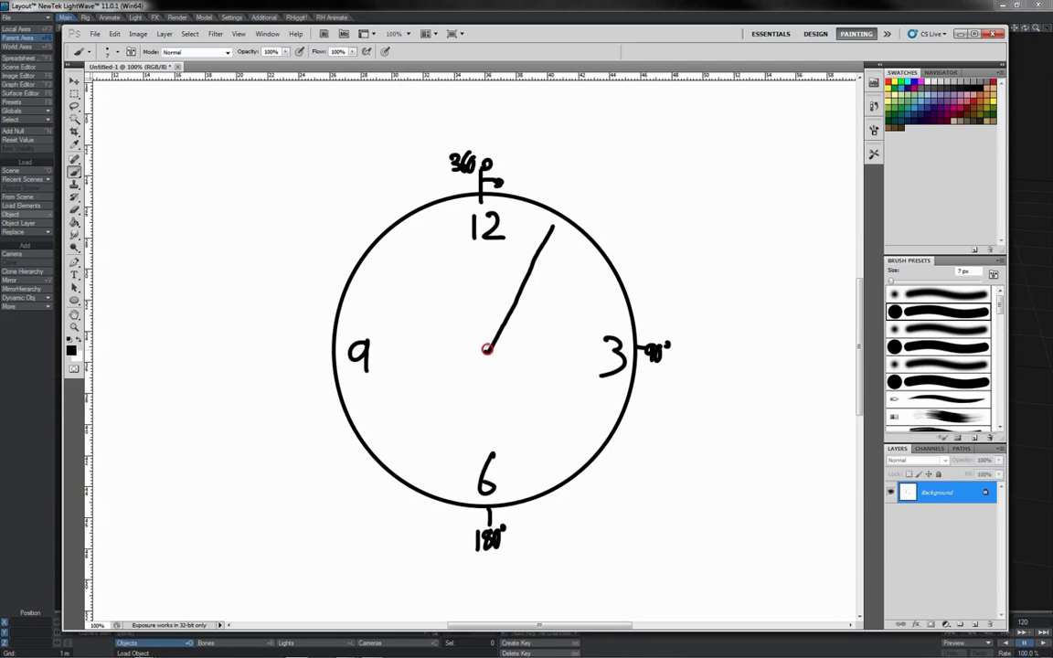
mouse_move(486, 350)
mouse_down()
mouse_move(481, 254)
mouse_move(509, 312)
mouse_up()
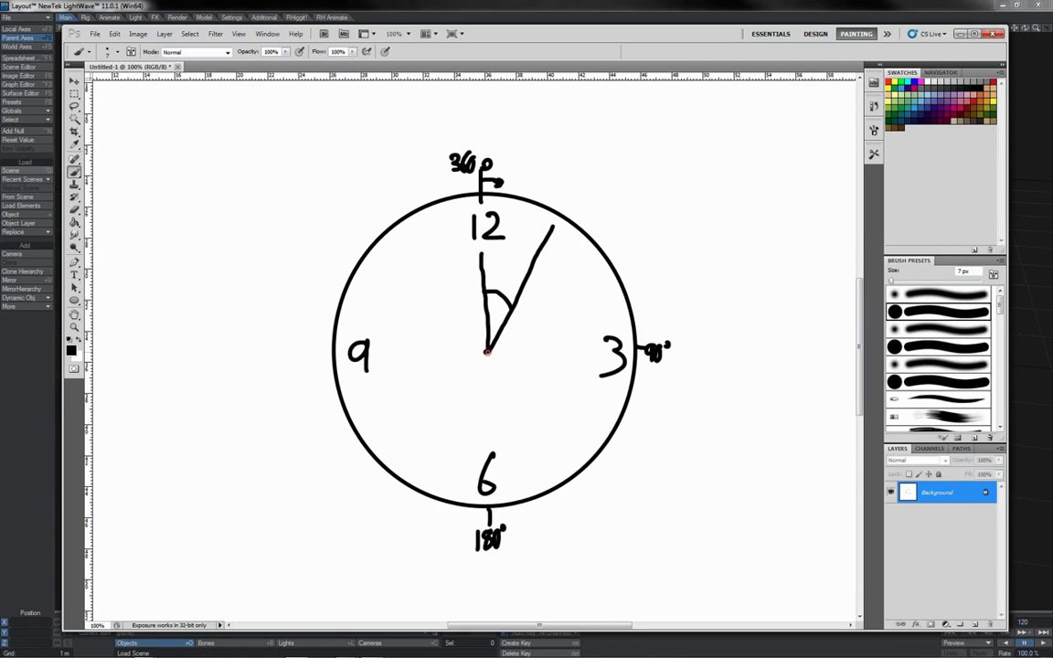
drag(488, 353, 625, 347)
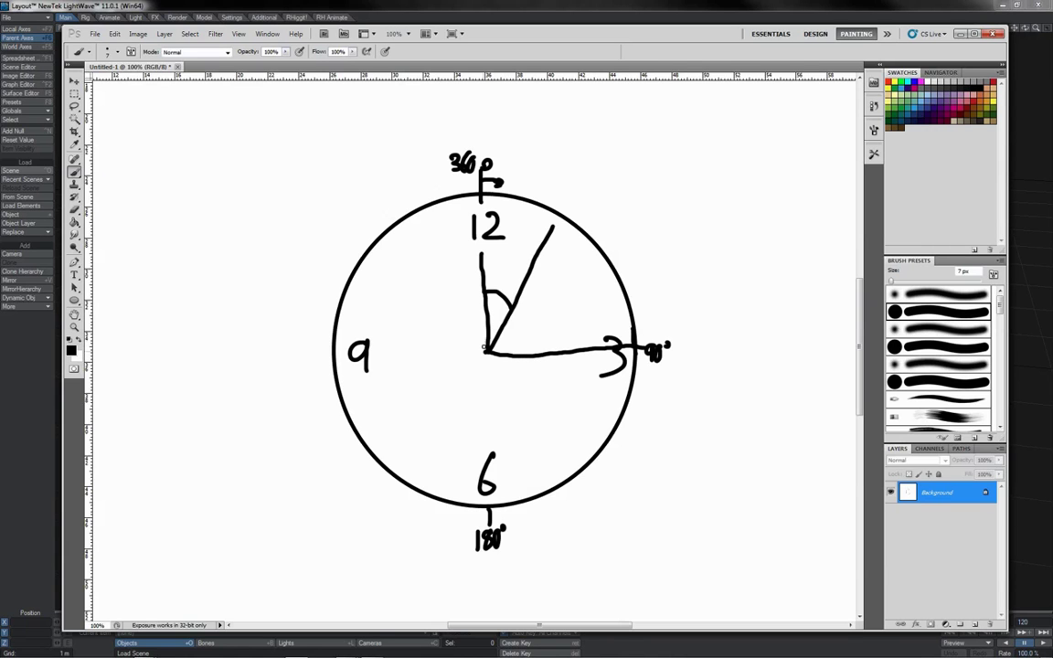
drag(488, 353, 488, 381)
drag(632, 323, 634, 369)
drag(485, 321, 486, 358)
Trace a radius-length arc clockwise from the circle's top, draw a line inward from its end, and label the arc 1r.
drag(493, 182, 606, 233)
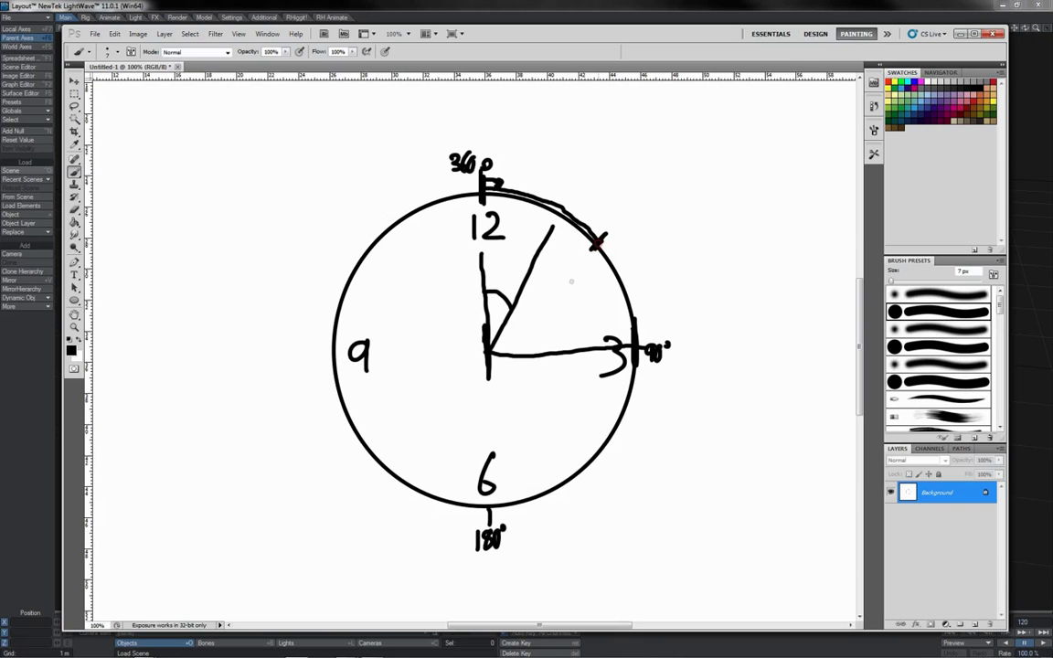
drag(596, 240, 524, 335)
mouse_move(555, 163)
mouse_down()
mouse_move(555, 196)
mouse_move(577, 186)
mouse_up()
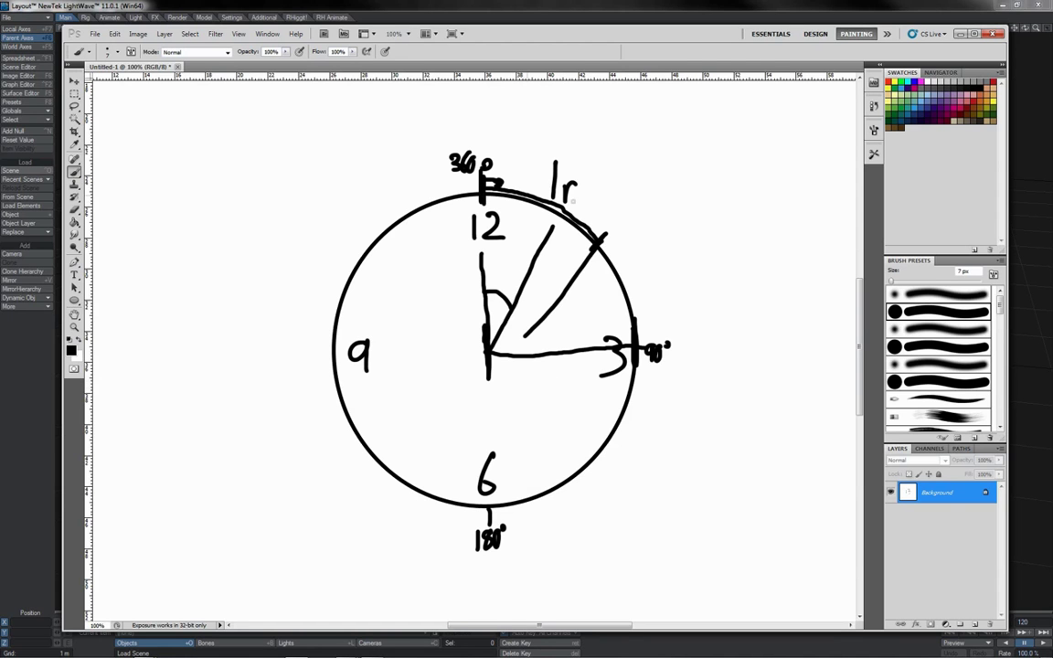
Write the circumference formula C=2πr below the circle's lower right and circle the r.
drag(631, 524, 630, 545)
drag(640, 531, 654, 531)
mouse_move(640, 540)
mouse_down()
mouse_move(709, 551)
mouse_move(716, 517)
mouse_move(721, 545)
mouse_move(736, 541)
mouse_move(705, 550)
mouse_move(748, 535)
mouse_move(713, 525)
mouse_move(727, 571)
mouse_up()
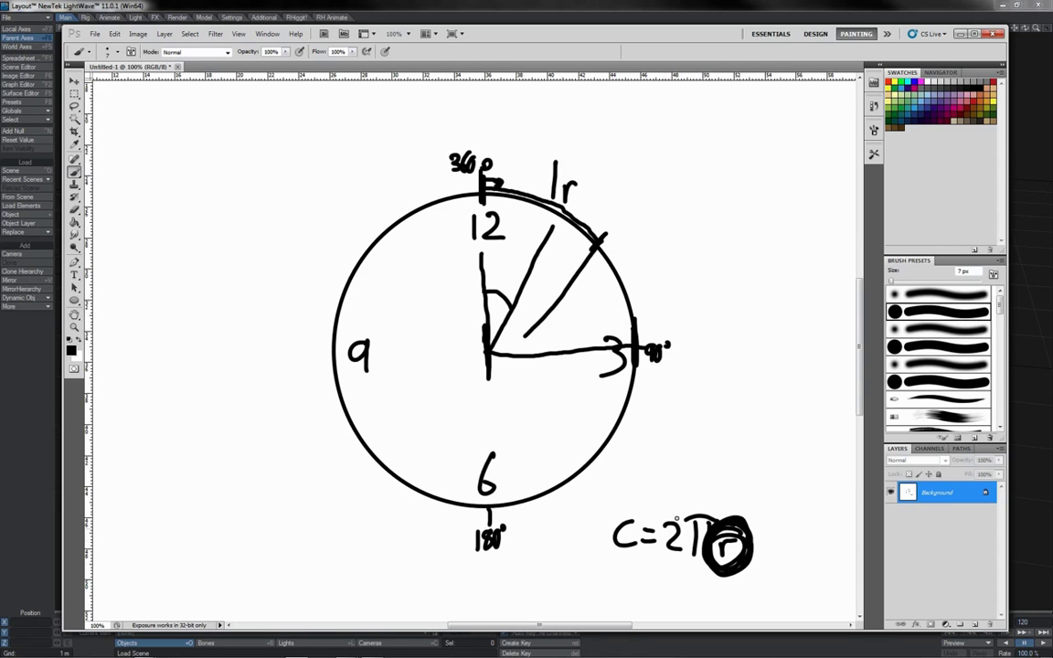
Write 2×3.14 above the circumference formula and scribble it out.
drag(672, 451, 692, 475)
mouse_move(697, 451)
mouse_down()
mouse_move(707, 463)
mouse_move(694, 476)
mouse_move(723, 479)
mouse_up()
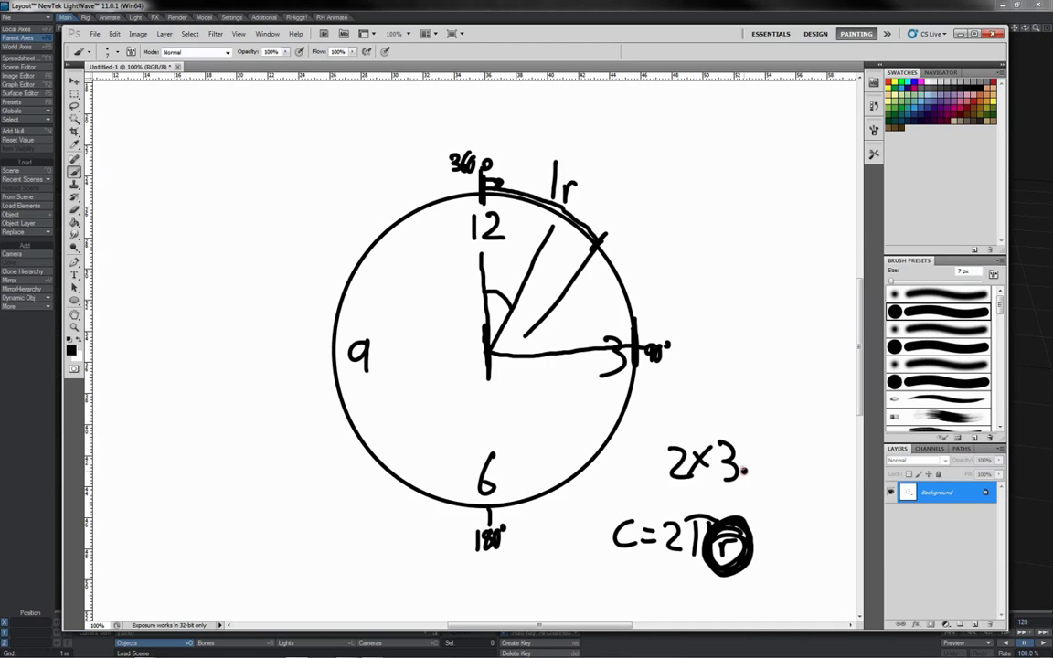
click(745, 471)
mouse_move(759, 446)
mouse_down()
mouse_move(757, 479)
mouse_move(779, 468)
mouse_up()
drag(775, 448, 773, 481)
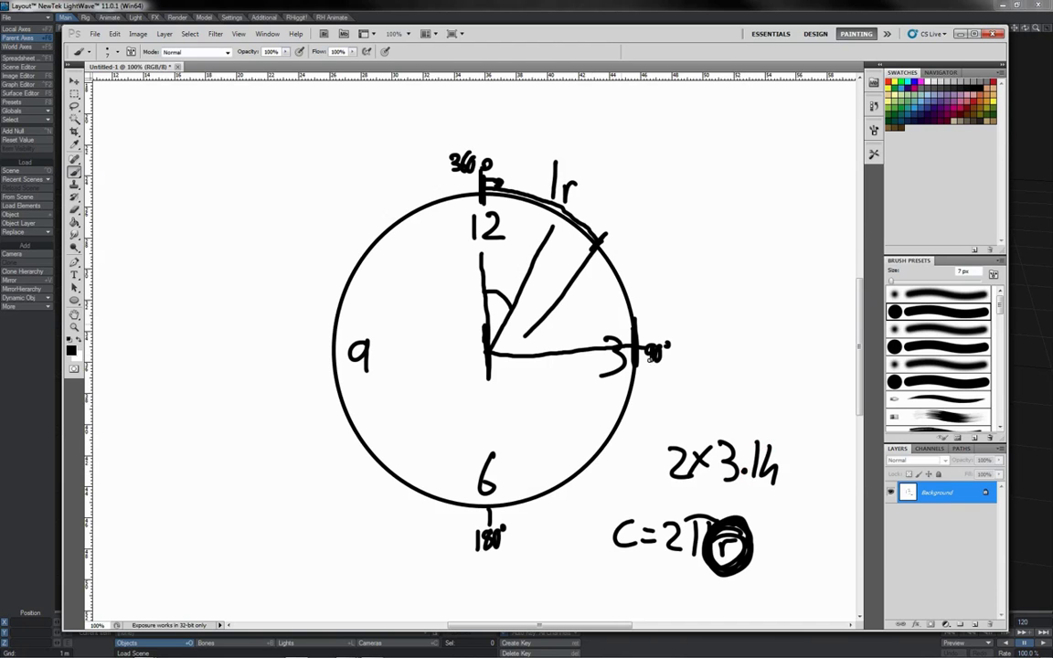
drag(644, 459, 804, 464)
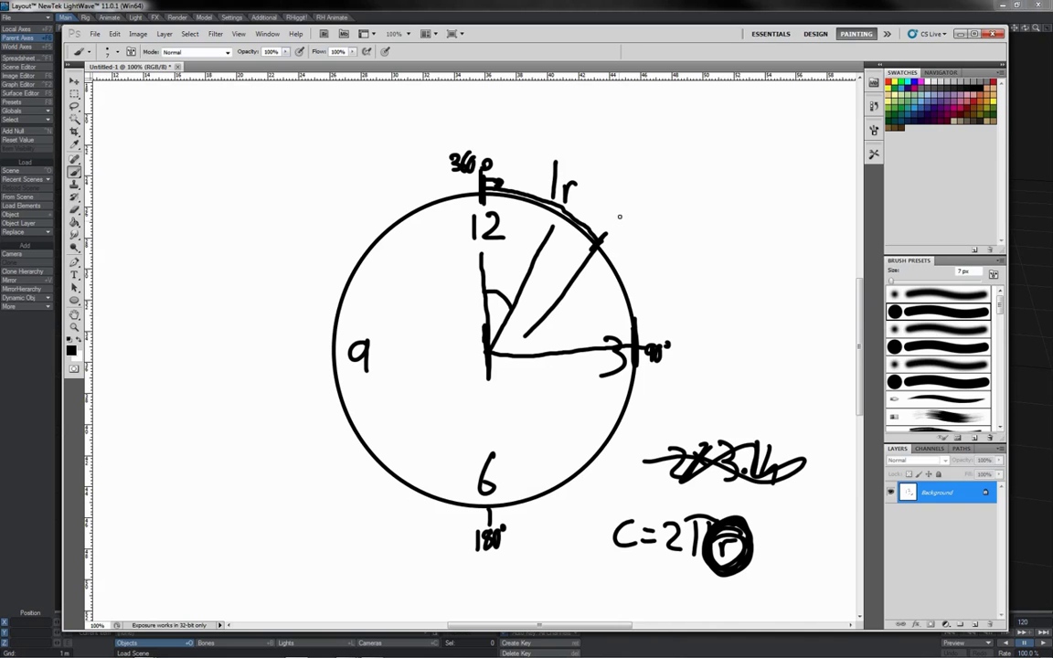
Write 1, 2 and 3 outside the circle, clockwise, to mark the successive radian positions.
drag(622, 204, 620, 231)
drag(630, 456, 648, 476)
drag(363, 499, 362, 525)
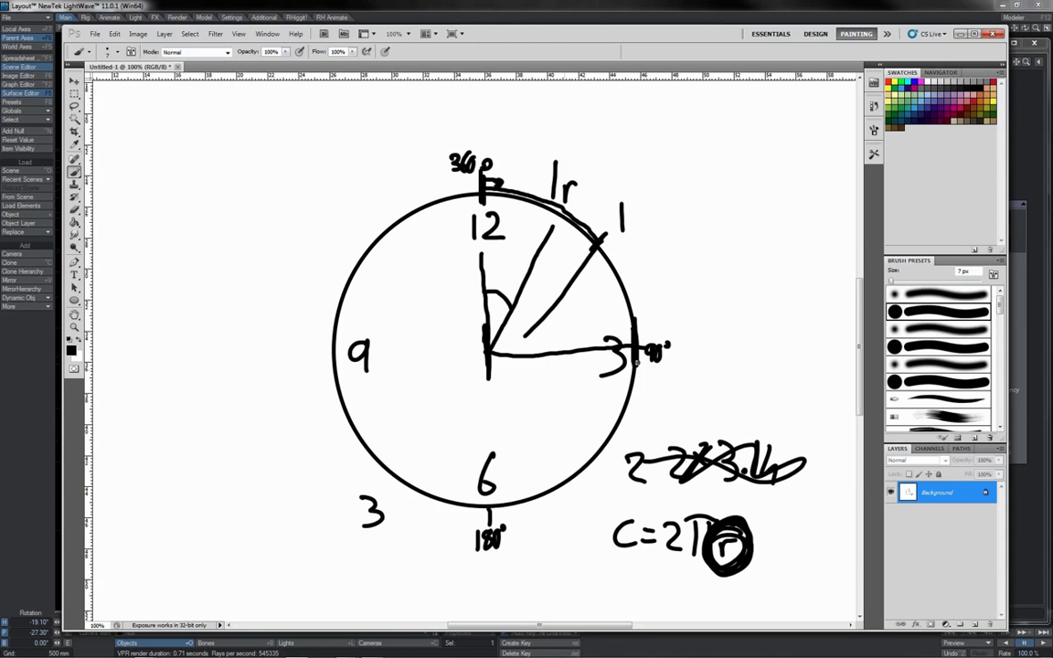
Check the Input Spy's scalar reading in LightWave Layout and write π/2 beside the 90° mark in the Photoshop sketch.
key(alt+Tab)
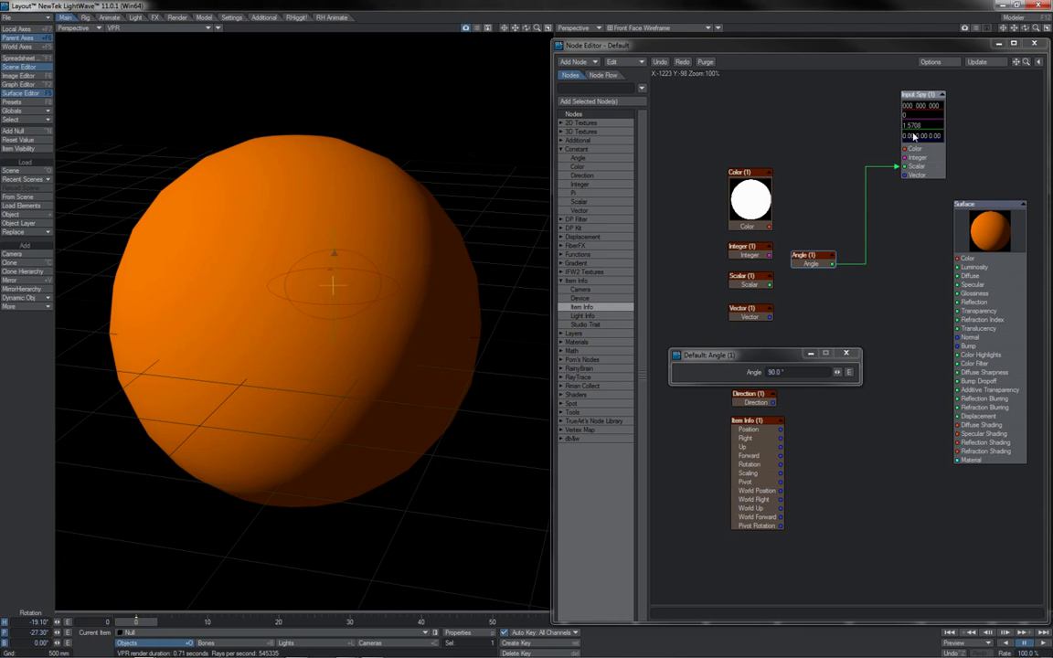
key(alt+Tab)
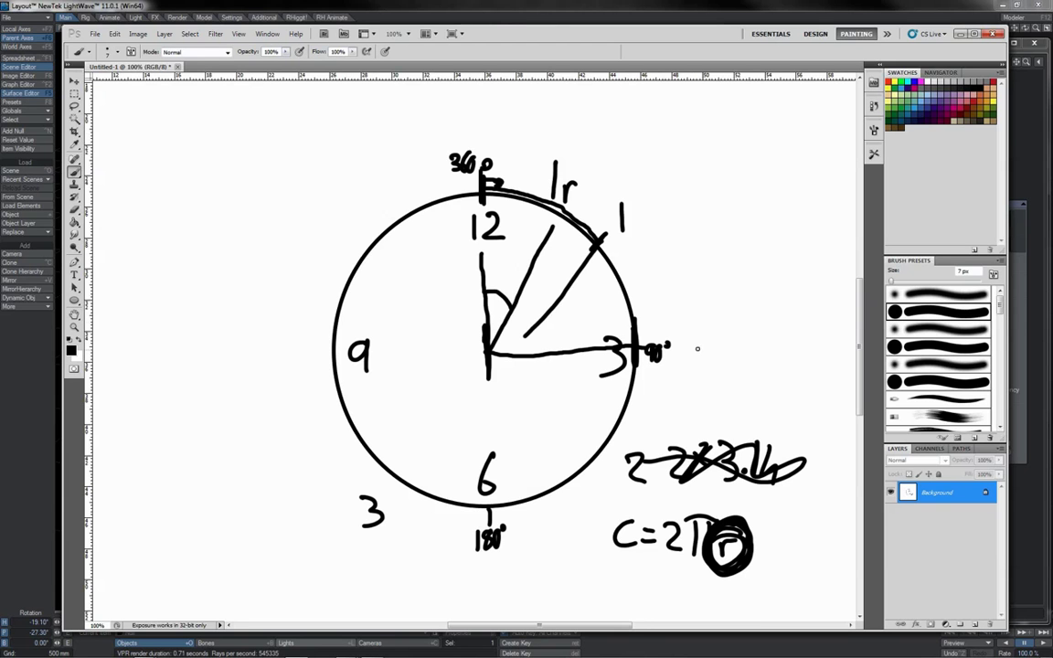
drag(676, 322, 706, 318)
drag(688, 321, 683, 347)
drag(700, 321, 700, 345)
drag(696, 344, 680, 370)
drag(696, 363, 721, 387)
Write π beneath the 180° label and 2πr above 360°, and draw another line from the centre toward 1.
drag(485, 559, 482, 589)
mouse_move(500, 555)
mouse_down()
mouse_move(502, 589)
mouse_move(528, 551)
mouse_up()
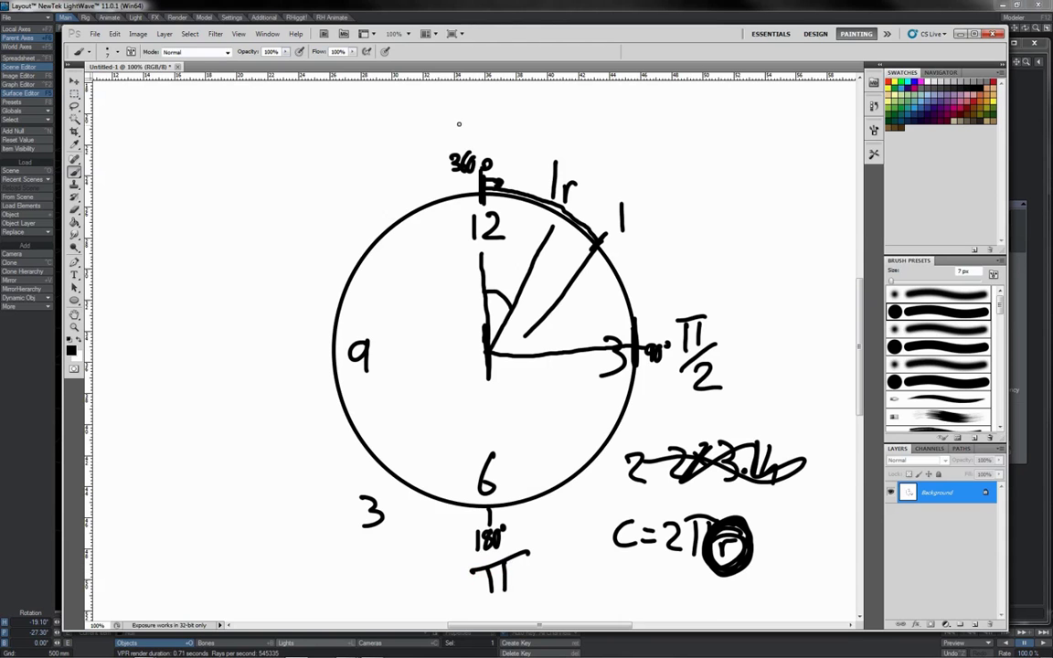
mouse_move(447, 117)
mouse_down()
mouse_move(468, 143)
mouse_move(508, 110)
mouse_move(494, 142)
mouse_move(514, 132)
mouse_up()
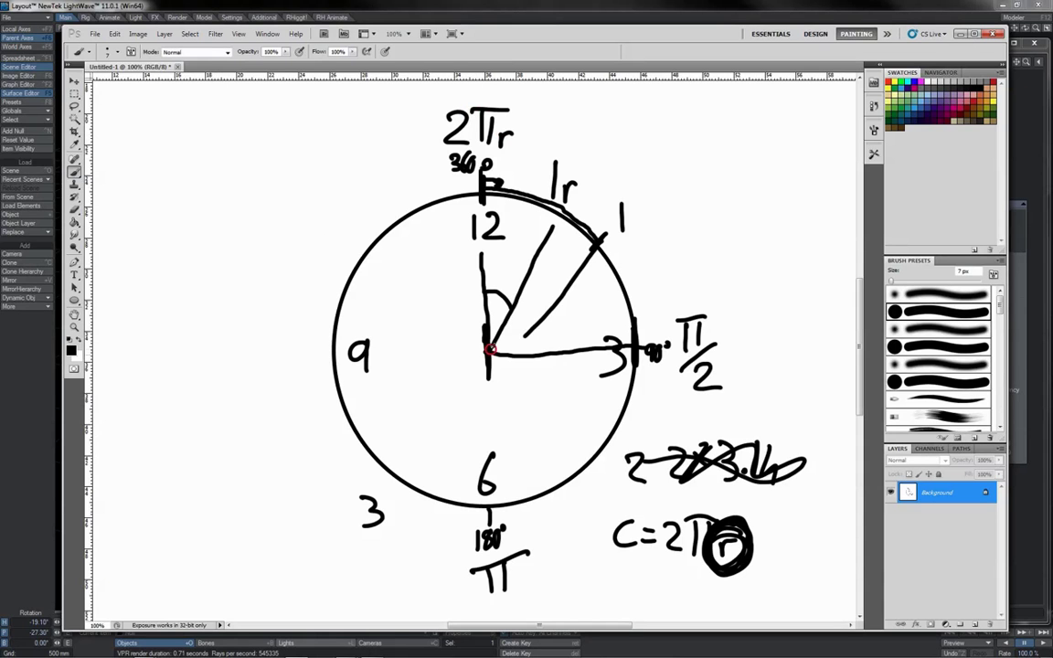
drag(491, 345, 556, 225)
Switch to LightWave Layout and review the Angle node's value and the Item Info node's Position and Rotation outputs.
key(alt+Tab)
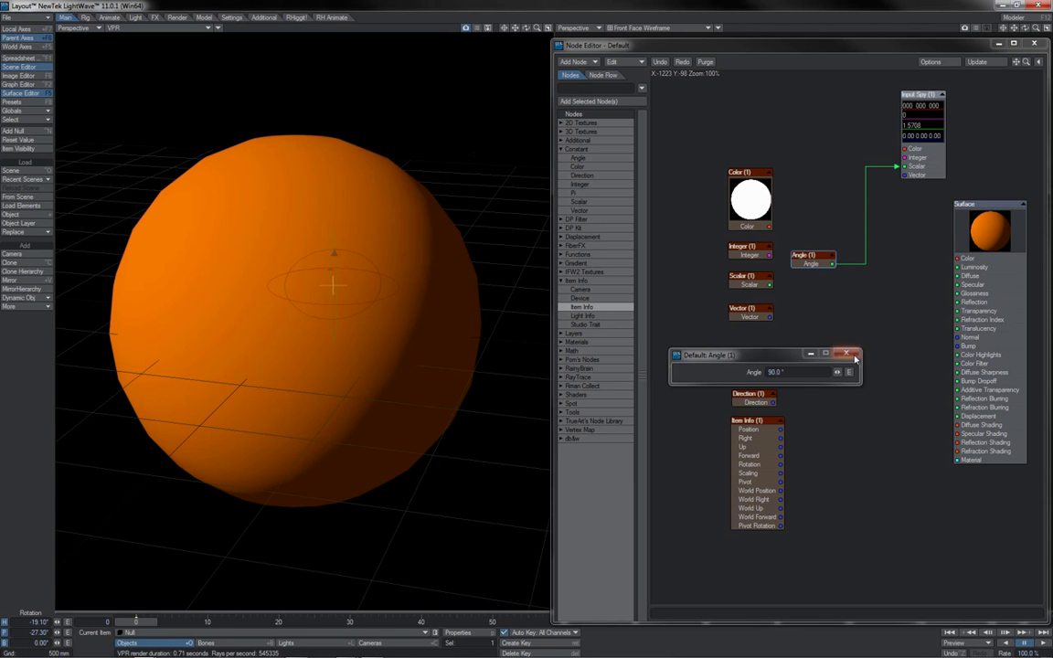
click(817, 353)
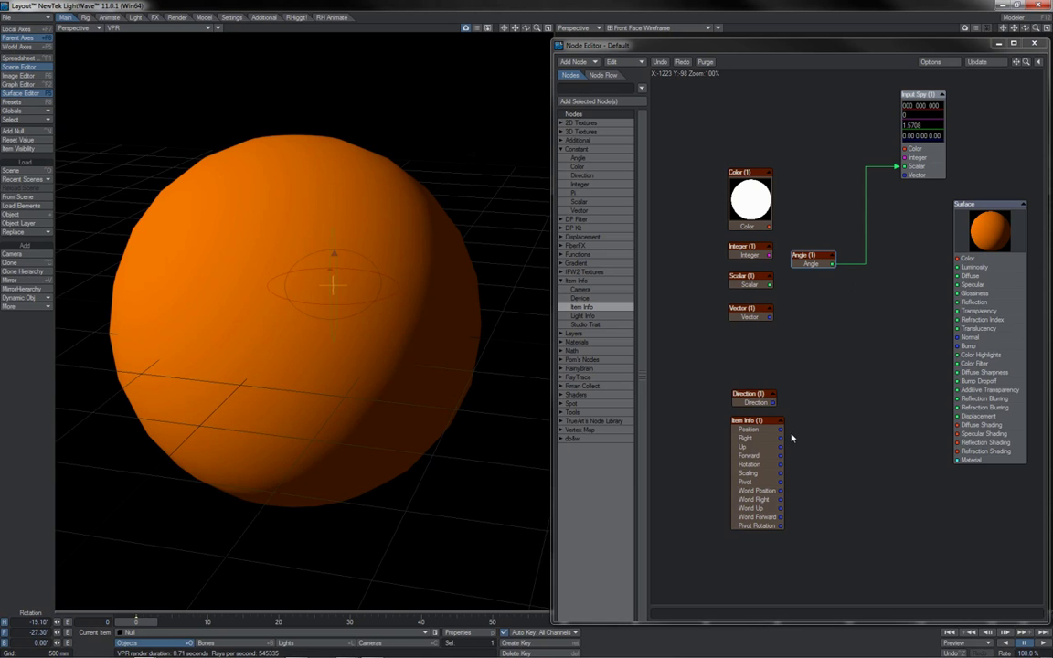
drag(783, 430, 846, 461)
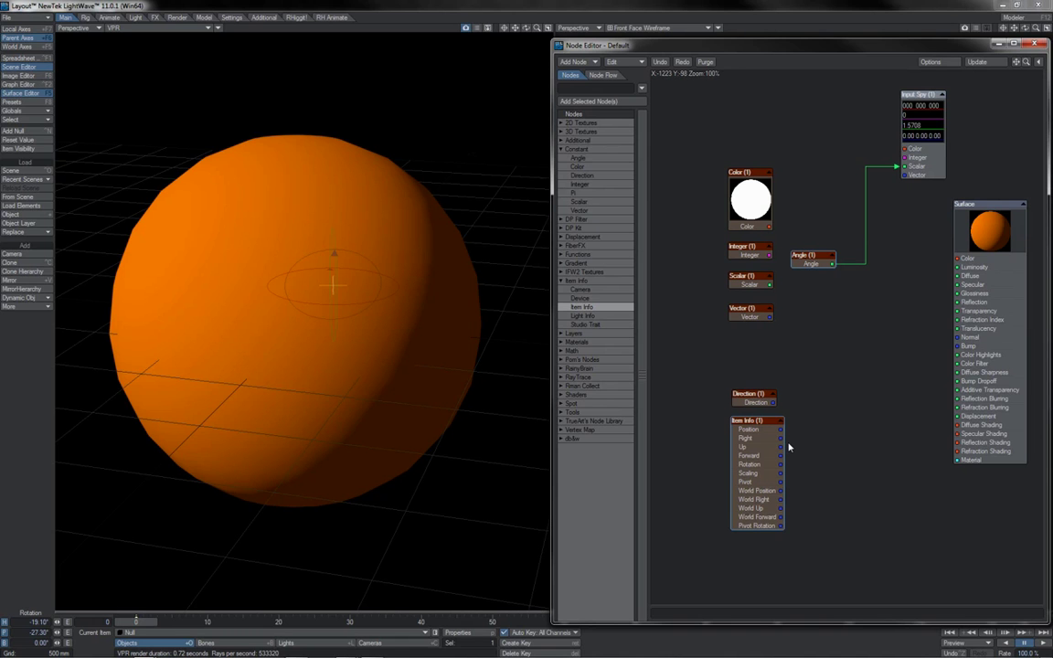
double_click(813, 263)
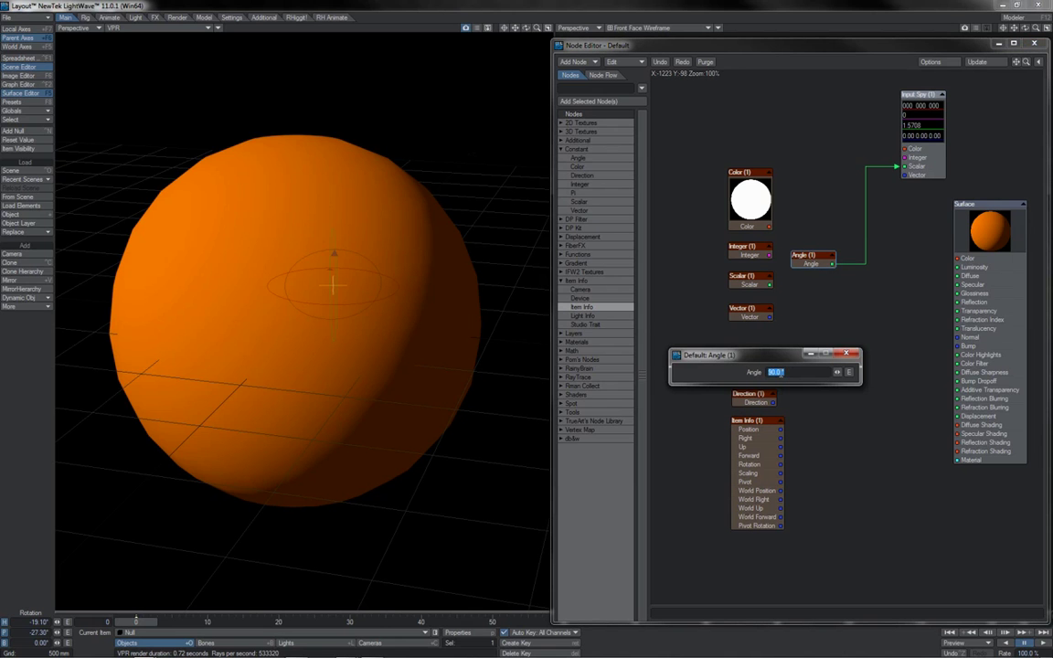
click(845, 353)
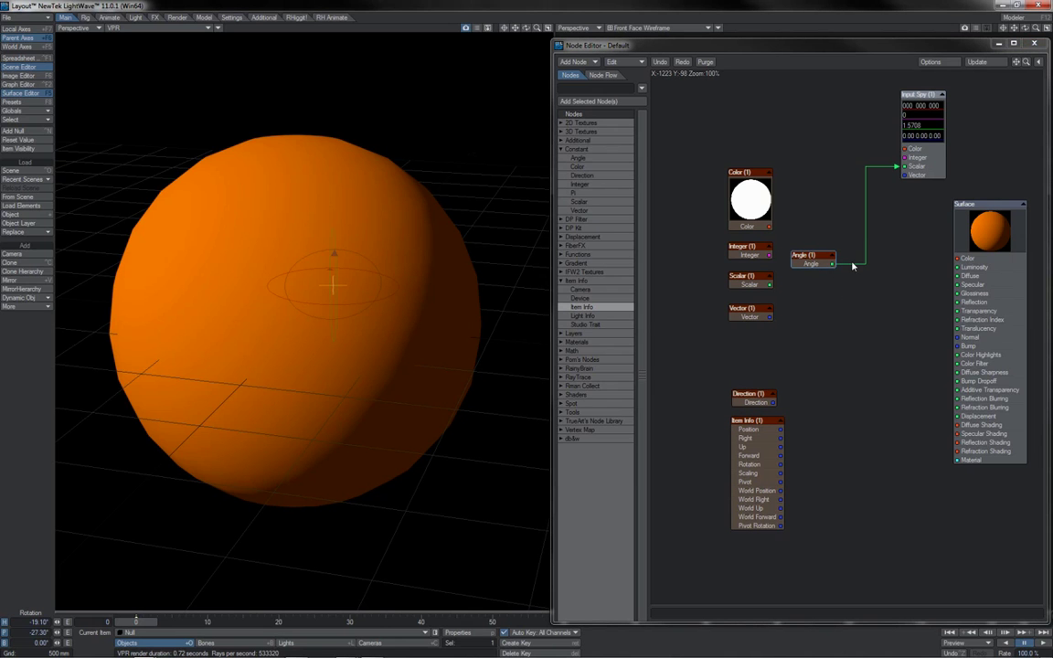
drag(780, 464, 845, 433)
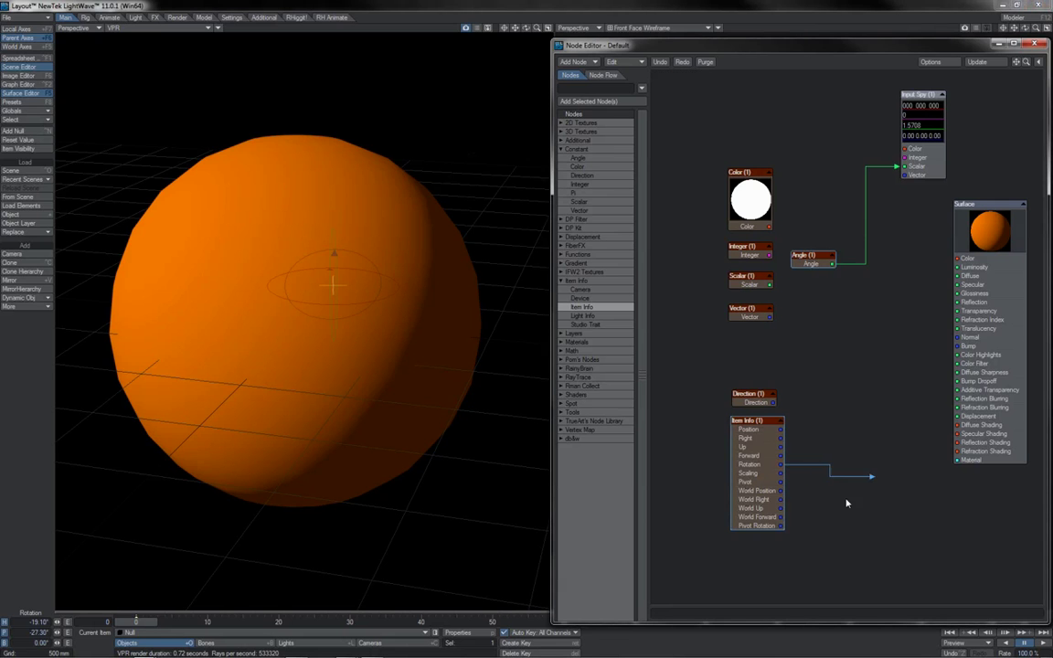
drag(846, 503, 868, 434)
Inspect the Scalar node's value and compare it with the Vector and Integer constant nodes.
double_click(747, 278)
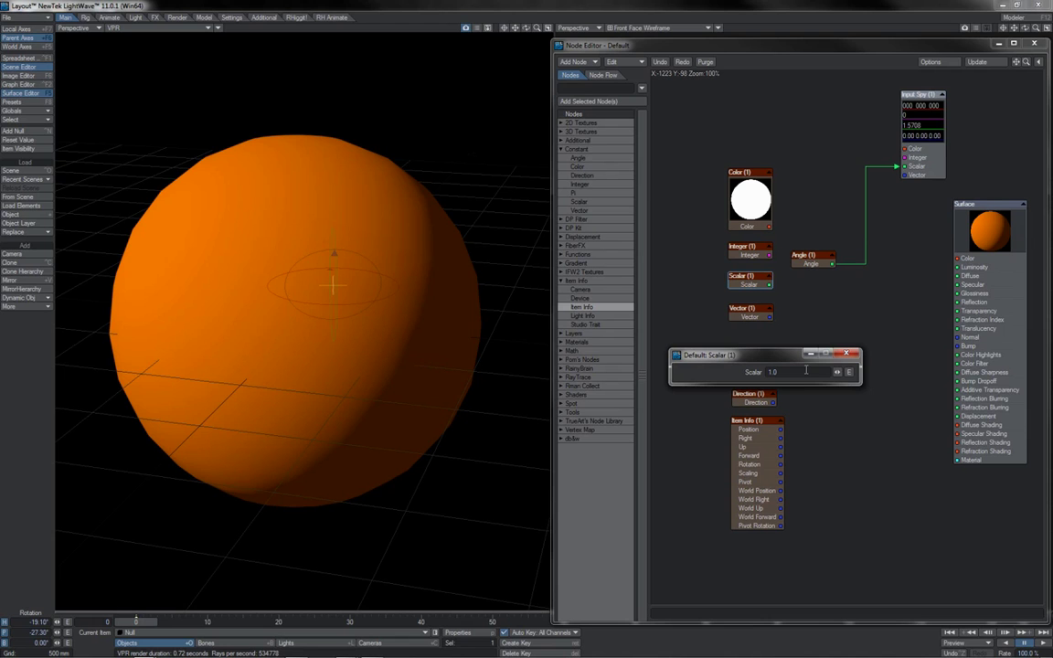
click(793, 325)
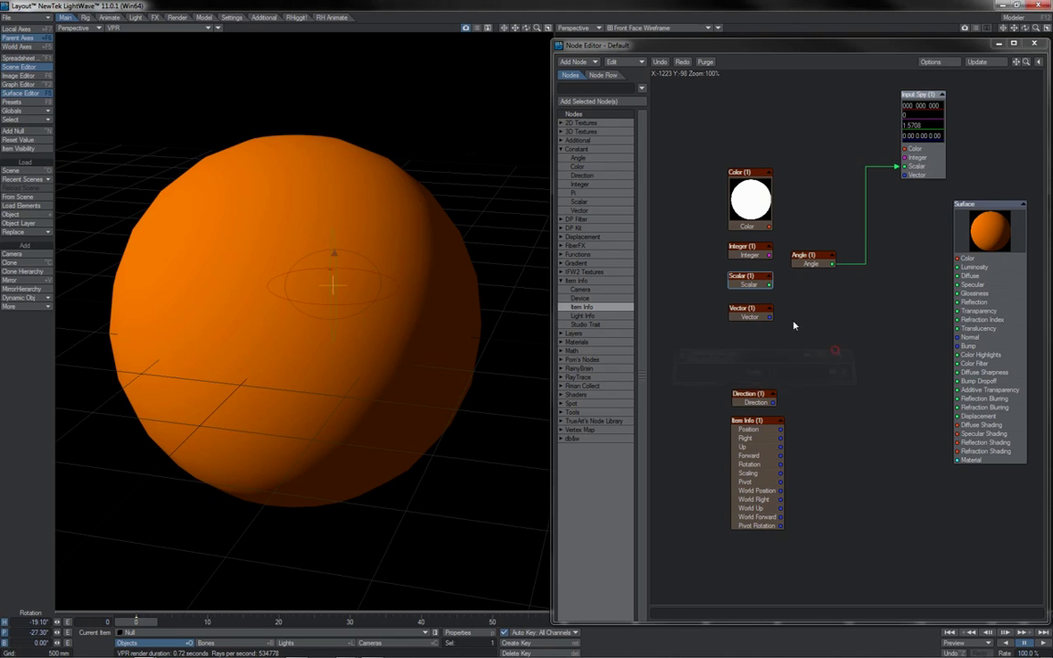
click(751, 315)
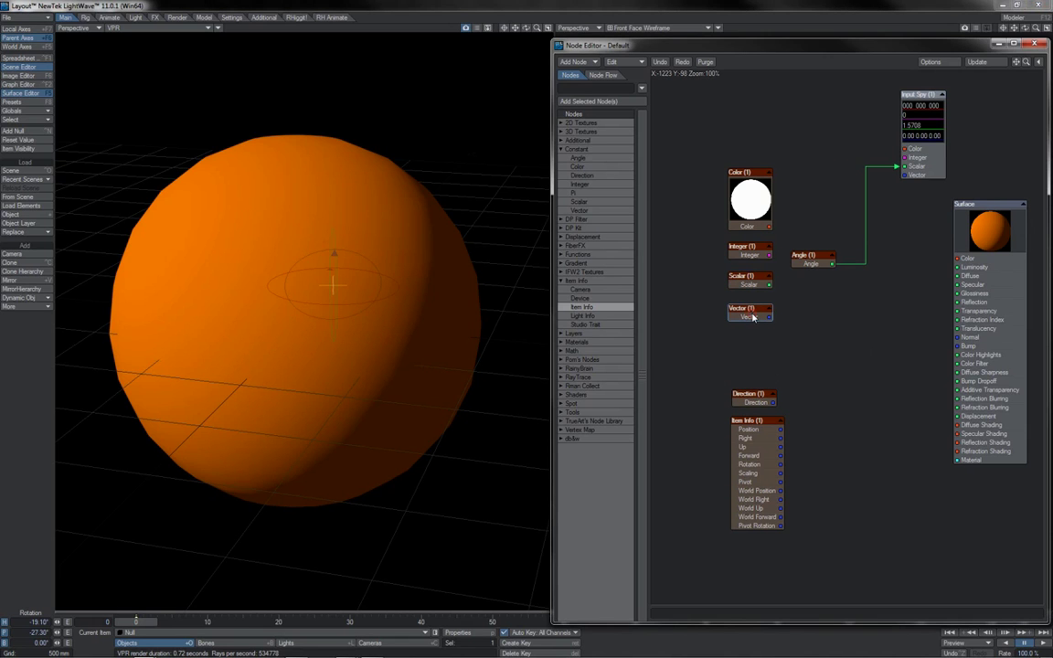
click(749, 251)
double_click(747, 277)
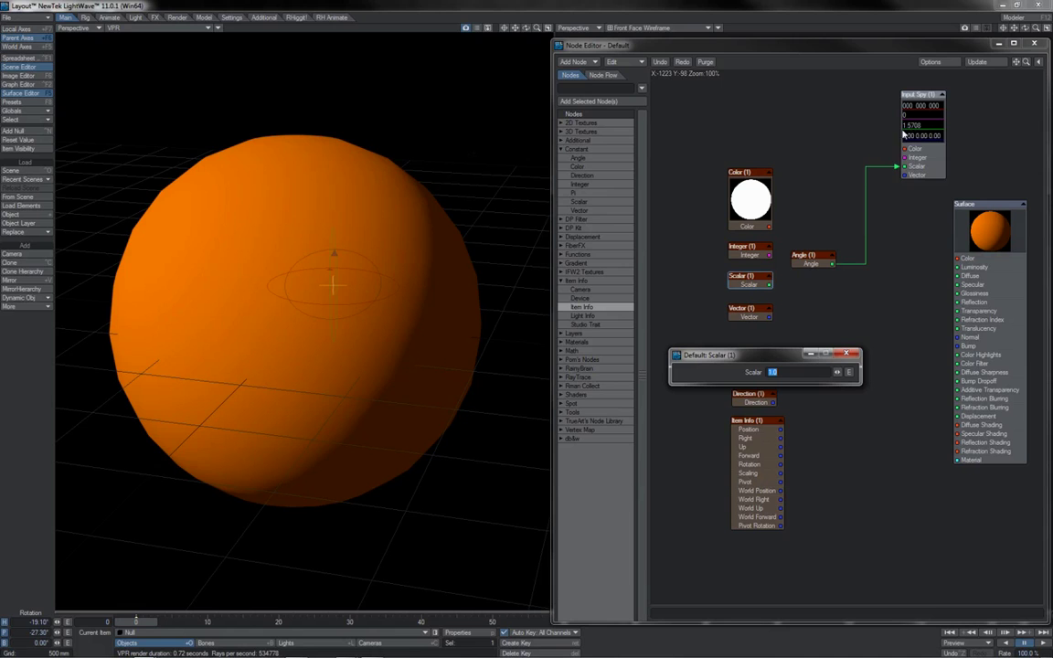
Switch to the Photoshop sketch and write out the radians-to-degrees conversion xr × 180°/π = x° below the circle.
key(alt+Tab)
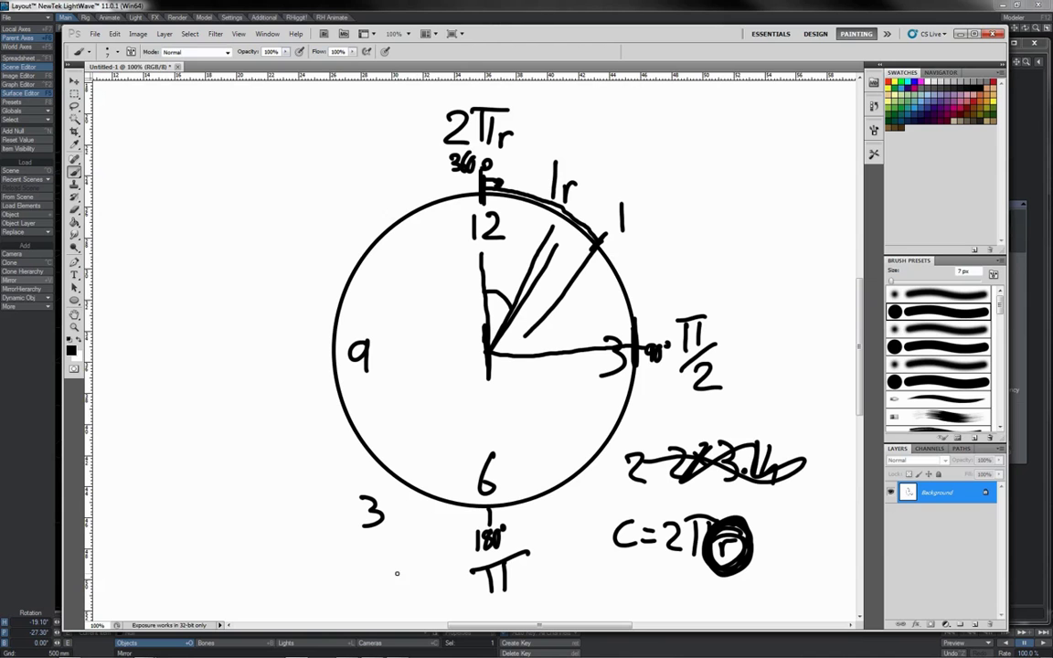
drag(384, 572, 402, 587)
drag(403, 570, 386, 587)
mouse_move(409, 581)
mouse_down()
mouse_move(418, 570)
mouse_move(452, 584)
mouse_move(437, 587)
mouse_move(517, 541)
mouse_move(551, 552)
mouse_up()
drag(539, 562, 552, 560)
drag(555, 548, 558, 567)
mouse_move(575, 548)
mouse_down()
mouse_move(566, 566)
mouse_move(579, 539)
mouse_up()
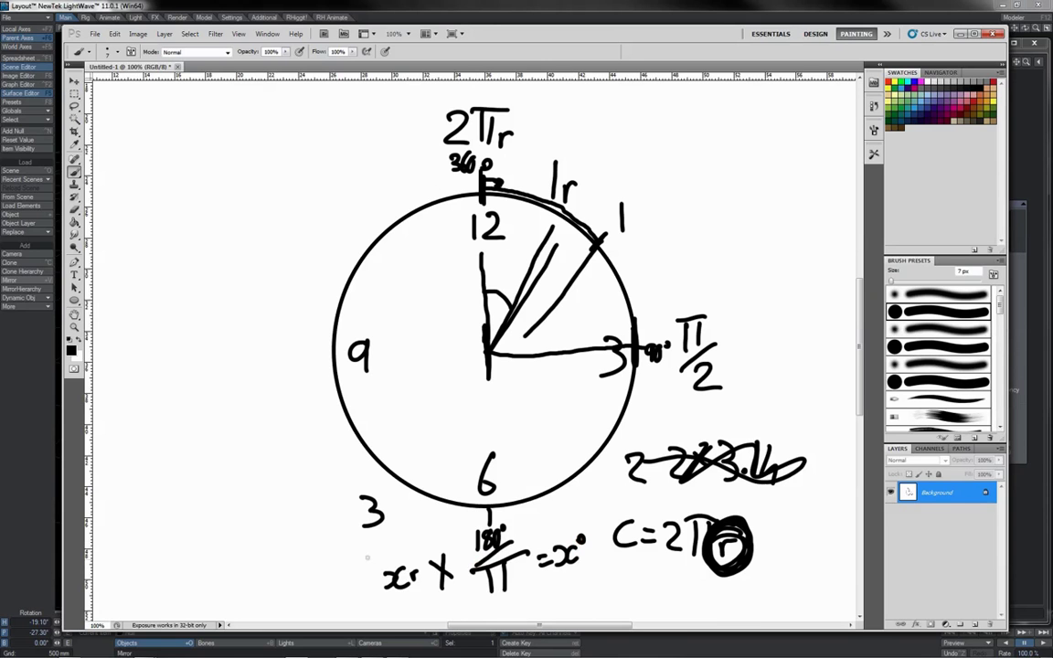
Write the inverse conversion factor π/180 at the lower left, outside the circle.
drag(232, 517, 229, 531)
mouse_move(242, 515)
mouse_down()
mouse_move(245, 530)
mouse_move(252, 512)
mouse_up()
mouse_move(274, 548)
mouse_down()
mouse_move(237, 577)
mouse_move(271, 557)
mouse_up()
drag(281, 551, 284, 550)
drag(445, 598, 456, 590)
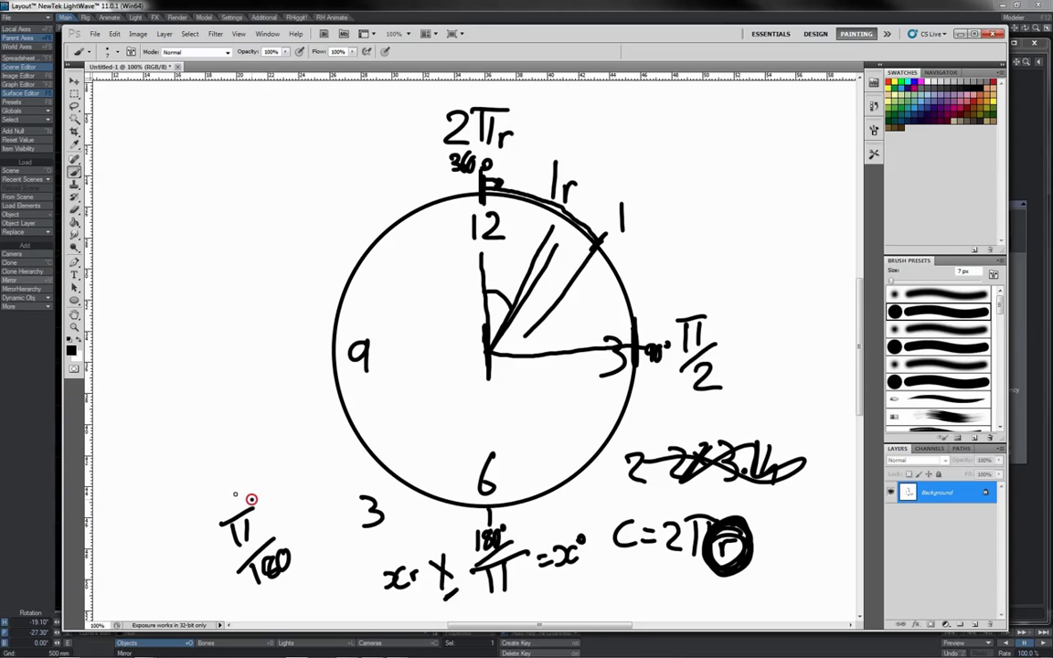
drag(252, 498, 238, 494)
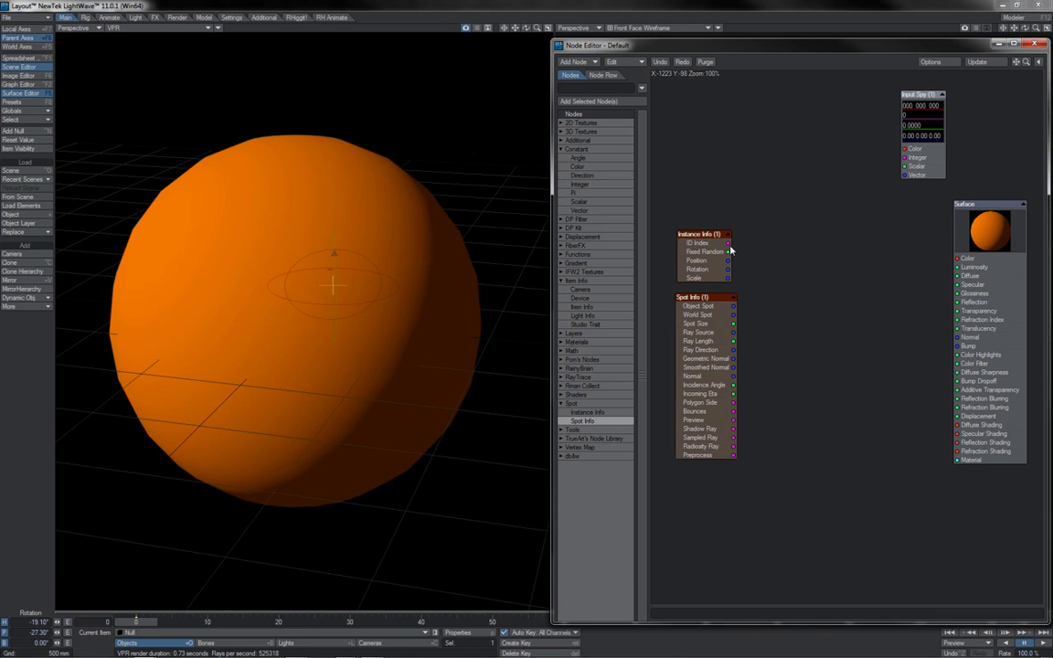
In the Gradient node, keep X Coordinate as the input and set the gradient's end value to 3.
double_click(834, 340)
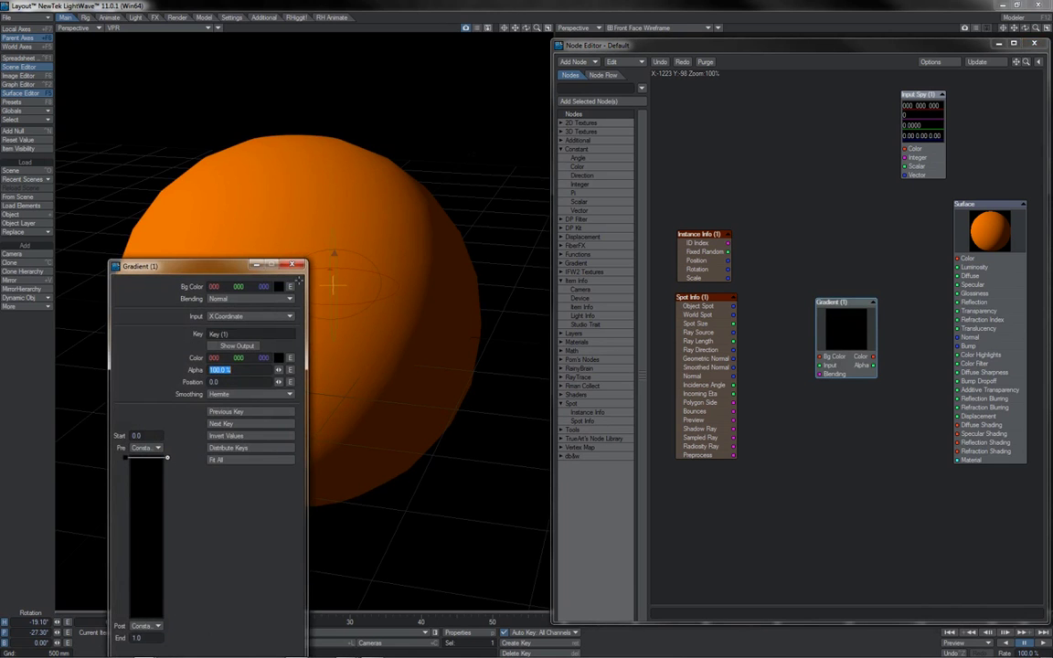
drag(216, 265, 425, 202)
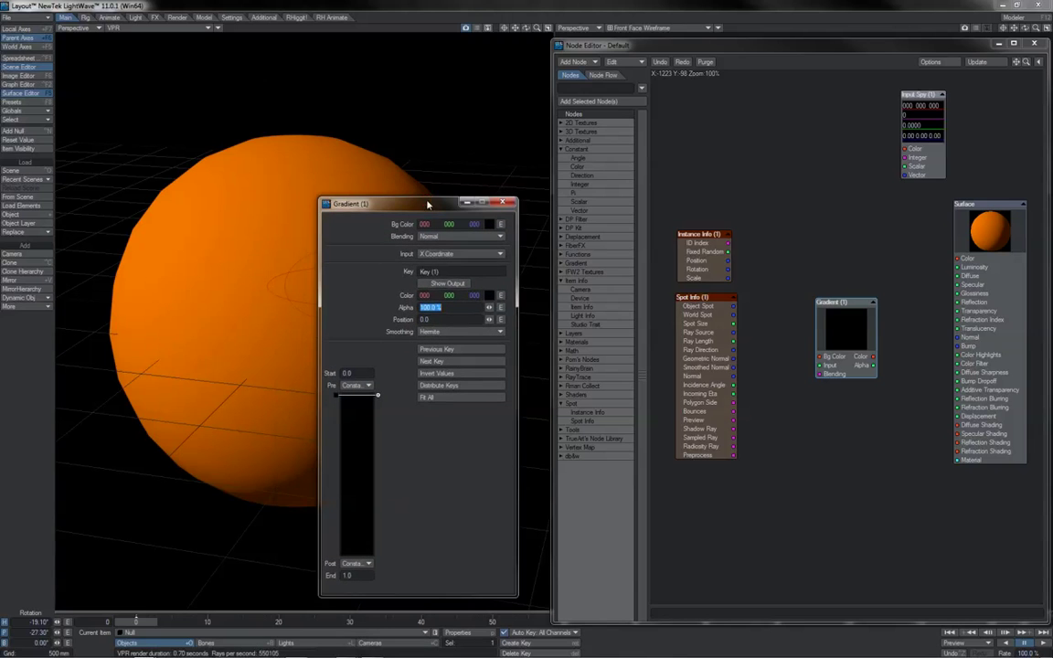
click(437, 255)
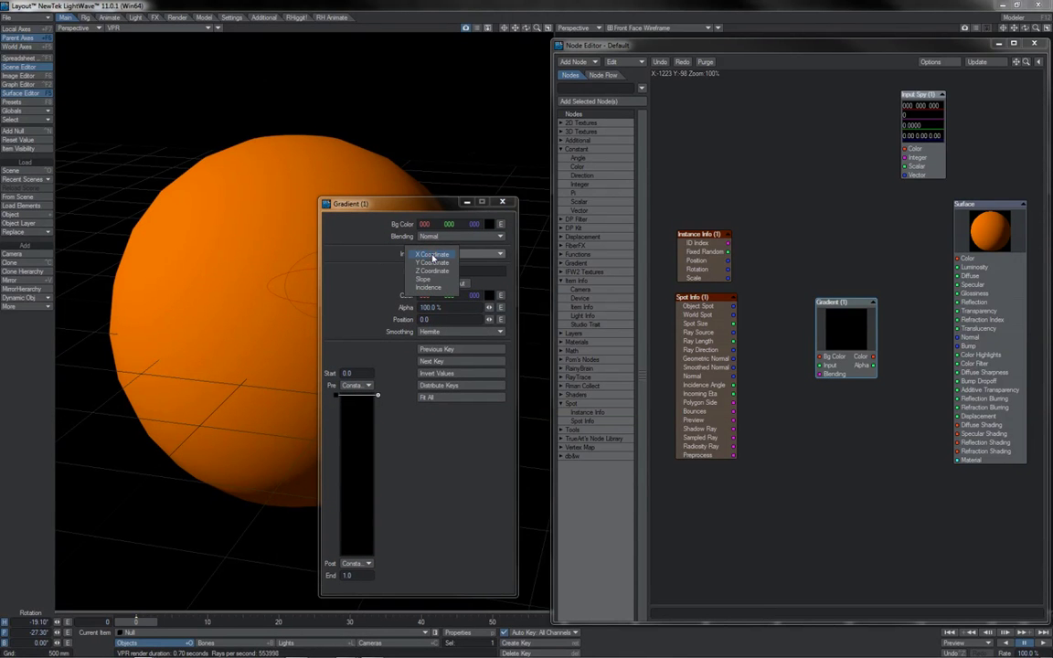
click(440, 256)
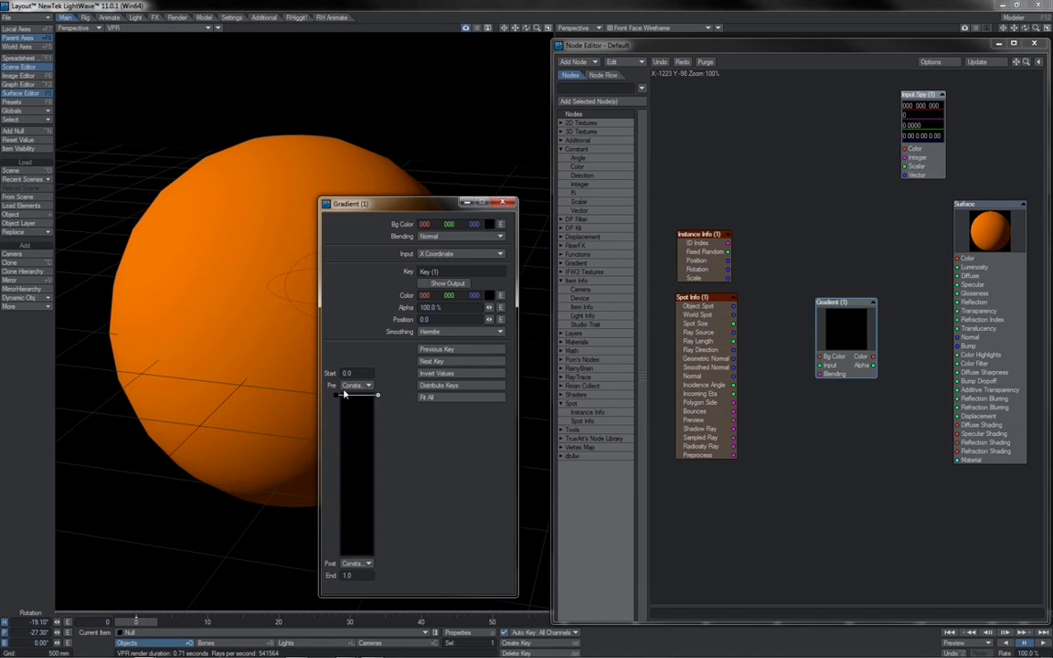
click(348, 574)
text(3)
key(Return)
click(501, 202)
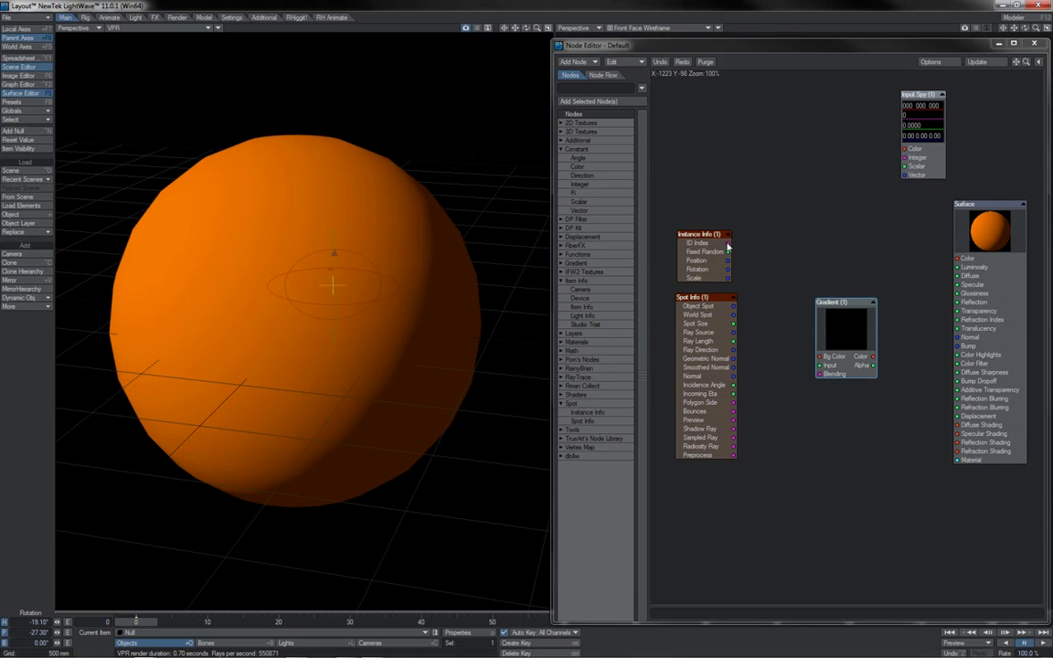
Nudge the Instance Info node upward and connect its ID Index output to the Gradient node's Input.
drag(704, 255, 753, 256)
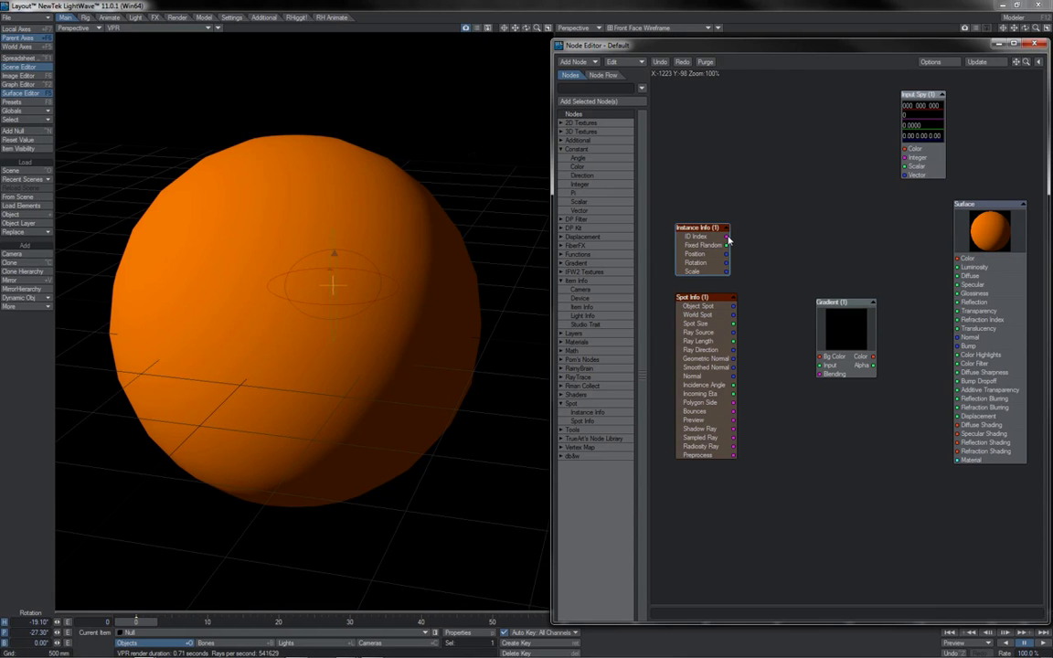
drag(728, 236, 763, 243)
drag(774, 271, 828, 366)
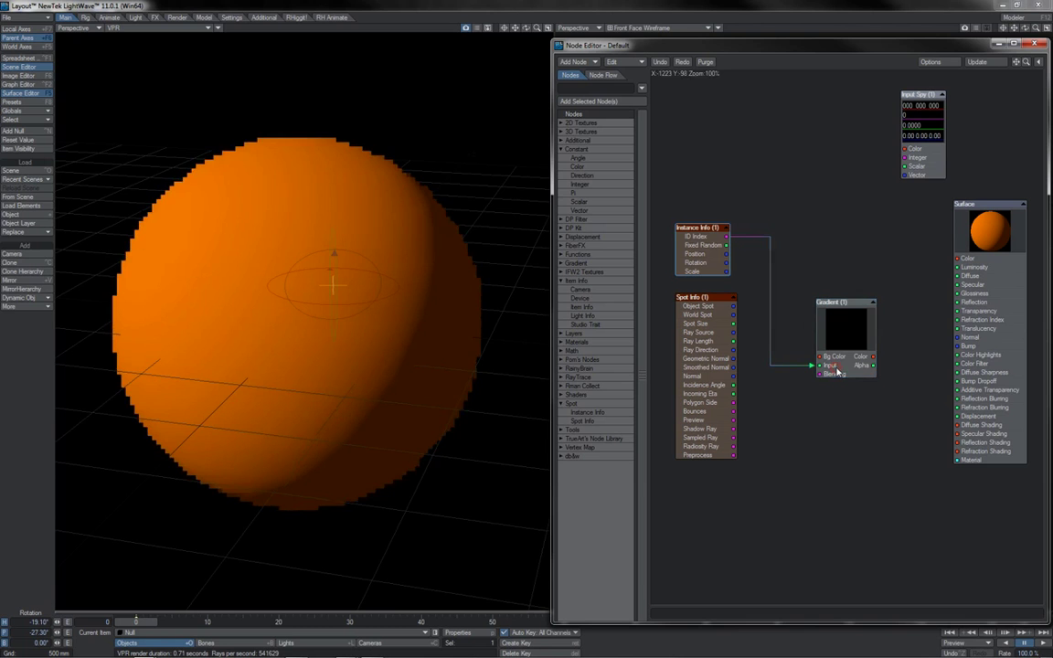
Examine the Gradient node's start and end range with the ID Index connected.
double_click(837, 352)
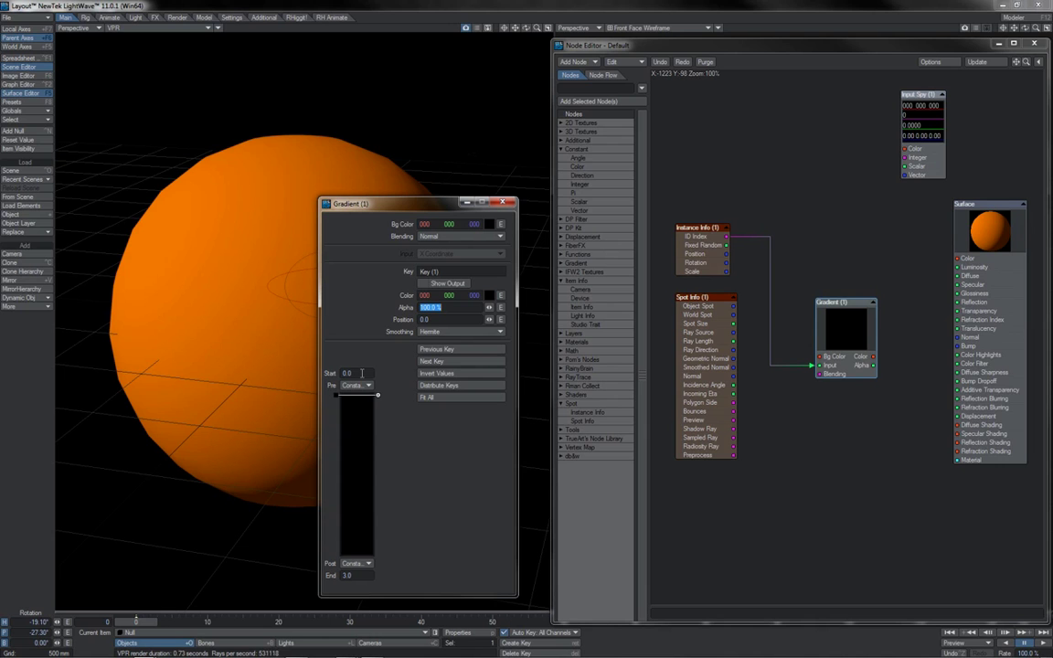
drag(362, 372, 339, 374)
drag(356, 576, 342, 577)
click(357, 372)
drag(357, 372, 340, 373)
click(502, 202)
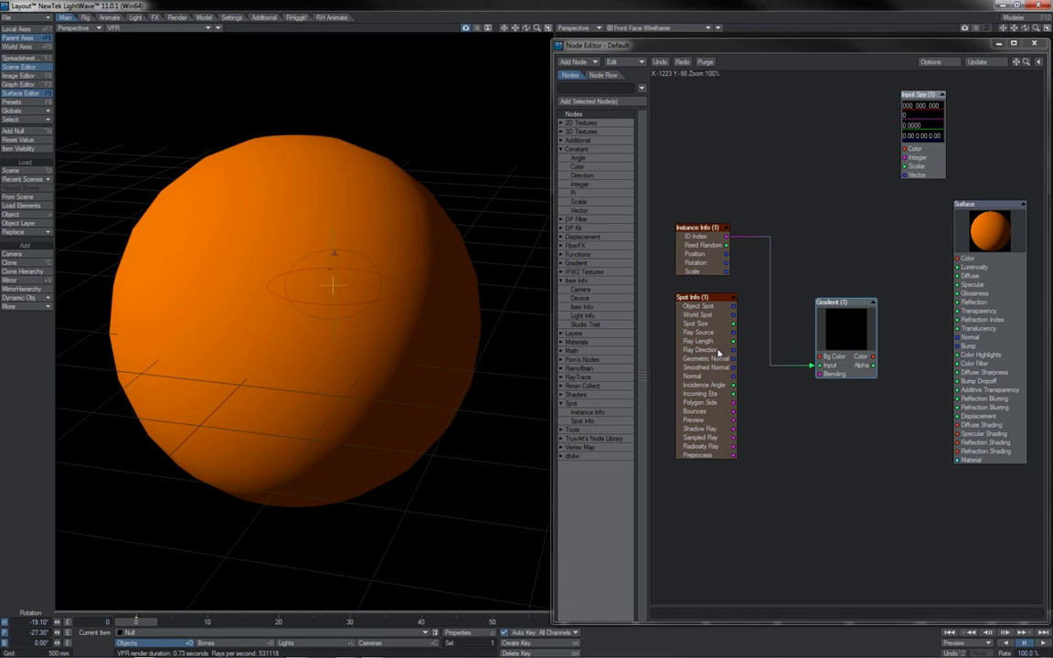
Review the Spot Info node's Normal and Incidence Angle outputs.
drag(718, 352, 711, 350)
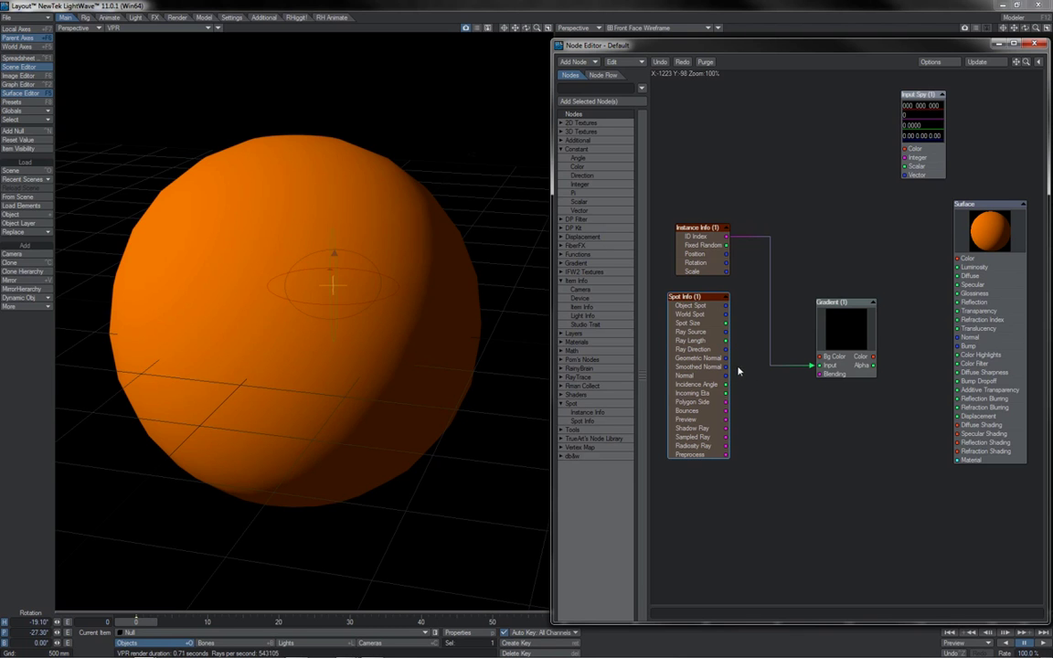
drag(726, 375, 790, 437)
mouse_move(722, 385)
mouse_down()
mouse_move(783, 407)
mouse_move(773, 416)
mouse_up()
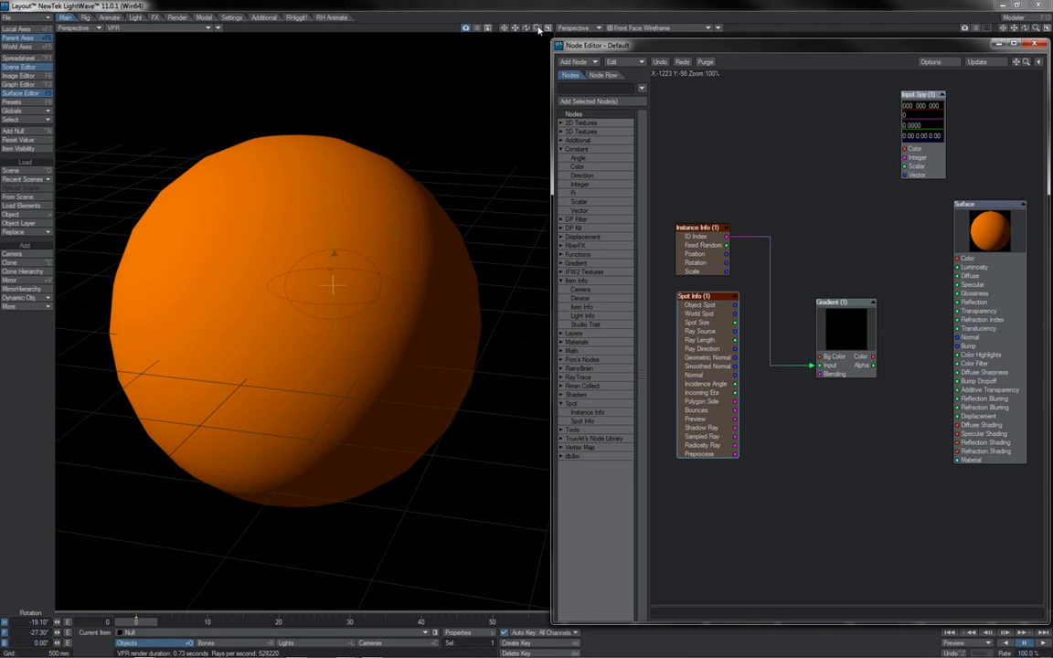
mouse_move(536, 28)
mouse_down()
mouse_move(494, 28)
mouse_move(565, 28)
mouse_move(525, 29)
mouse_up()
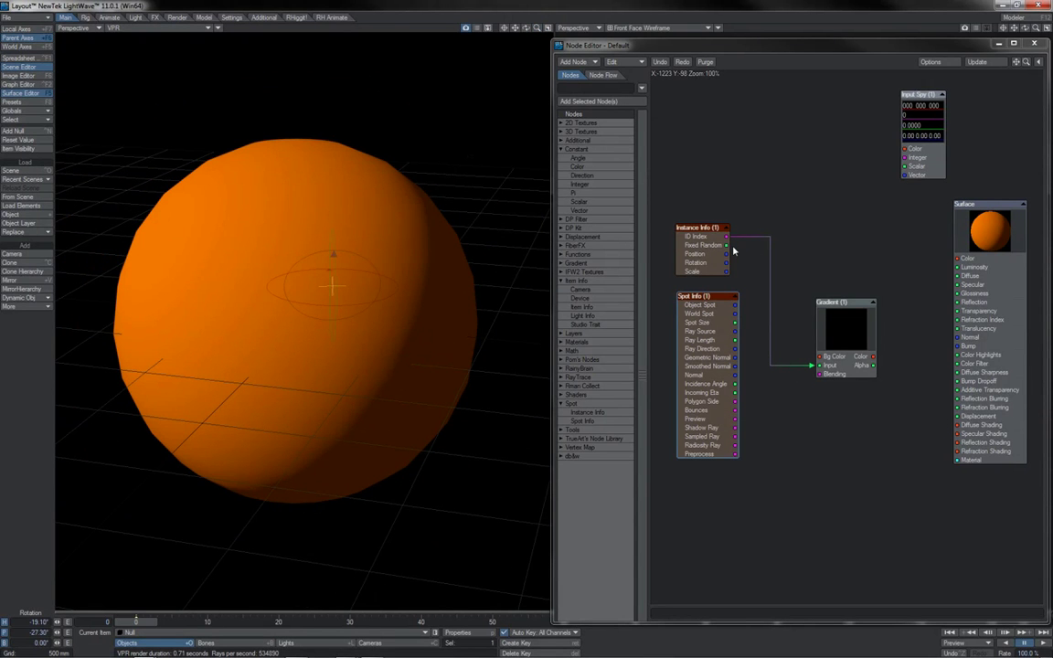
Move the Gradient node slightly away from the Instance Info node and review its gradient settings.
mouse_move(822, 340)
mouse_down()
mouse_move(850, 329)
mouse_move(831, 336)
mouse_move(841, 336)
mouse_up()
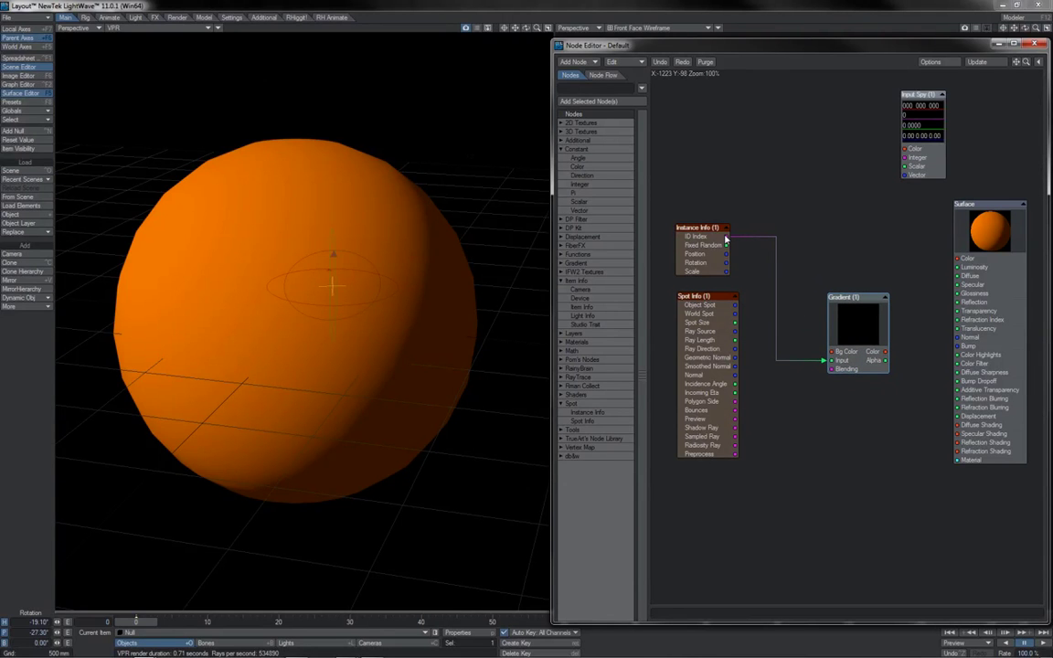
double_click(851, 322)
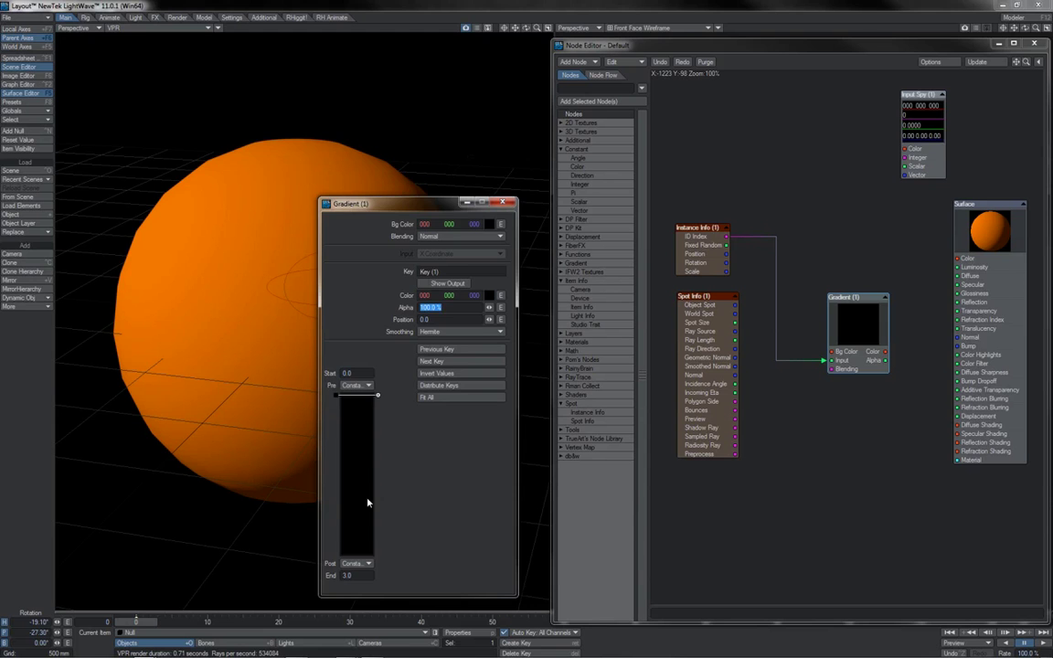
click(501, 202)
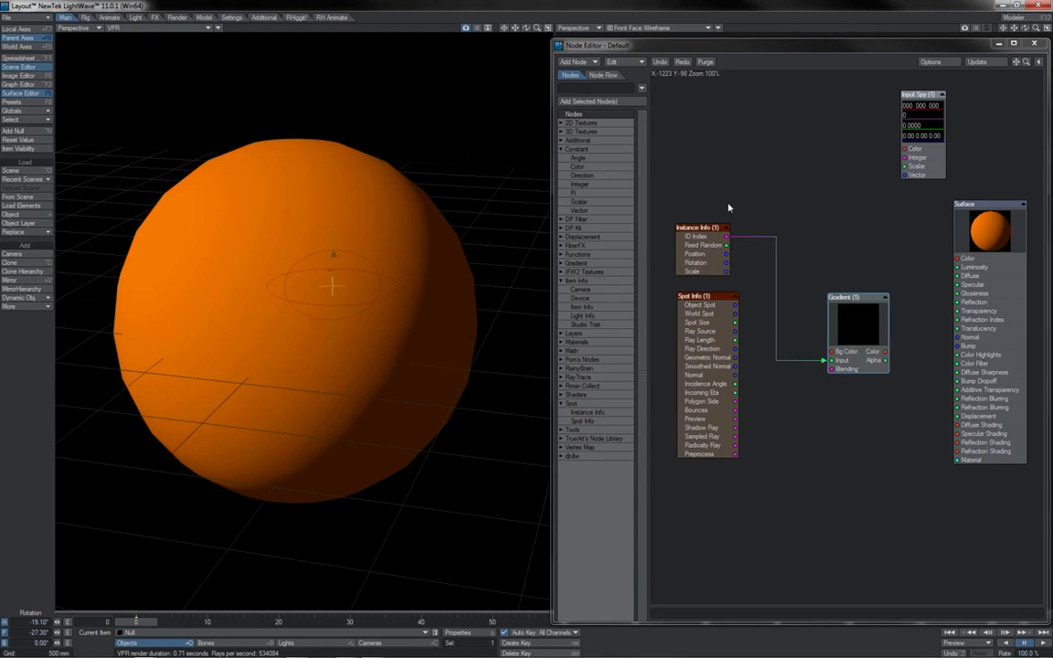